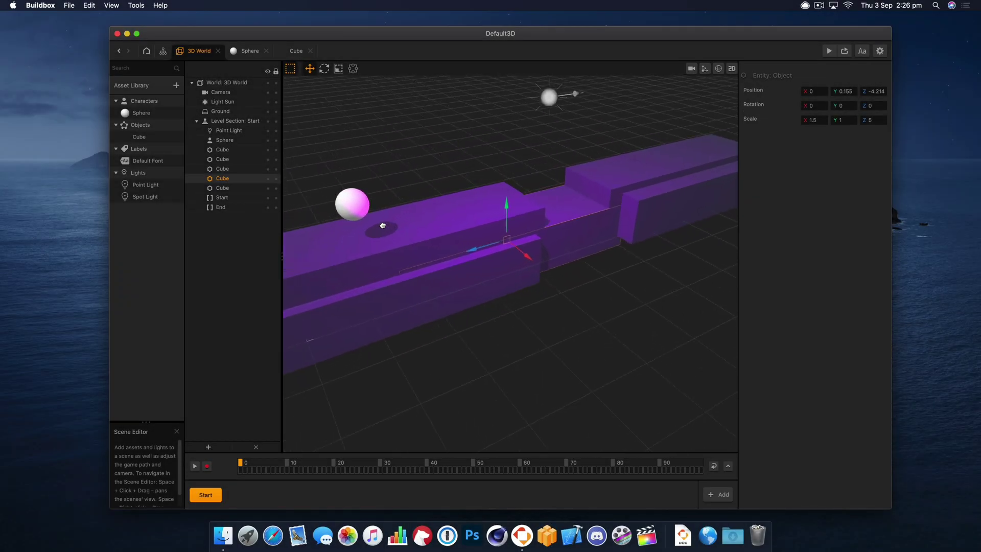
left_click(385, 227)
left_click(544, 248)
left_click(574, 228)
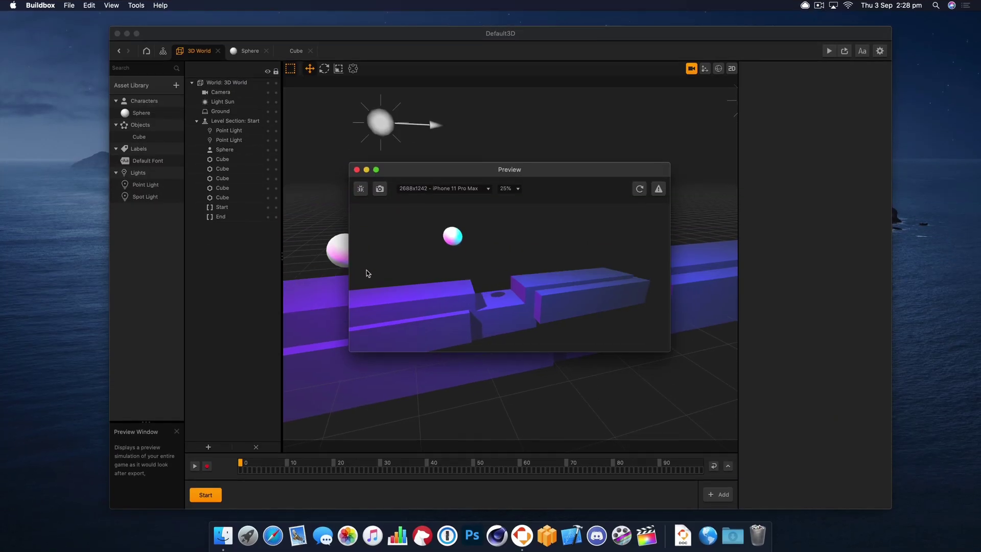
left_click(639, 188)
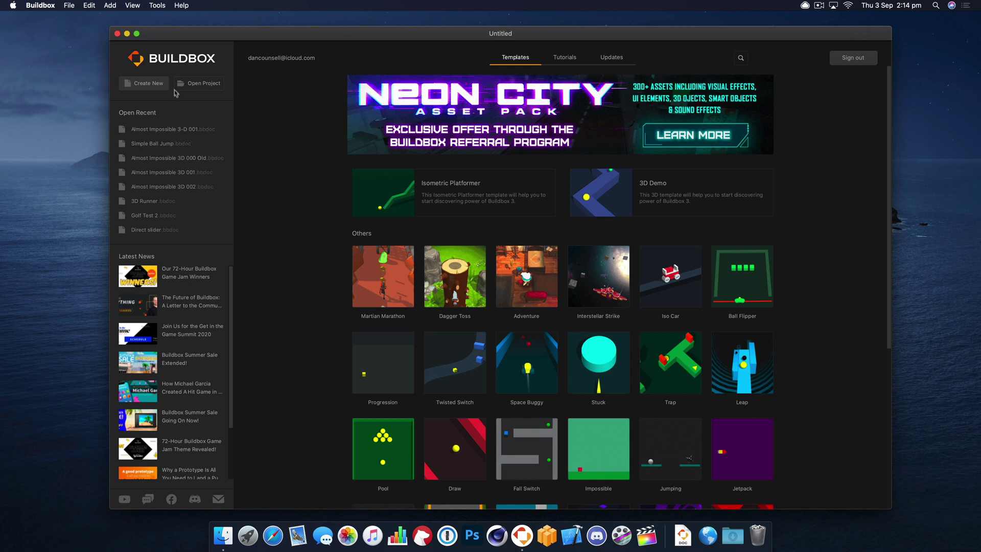
- Create a new 3D game, shift its nodes and open the 3D World node for scene editing
left_click(144, 83)
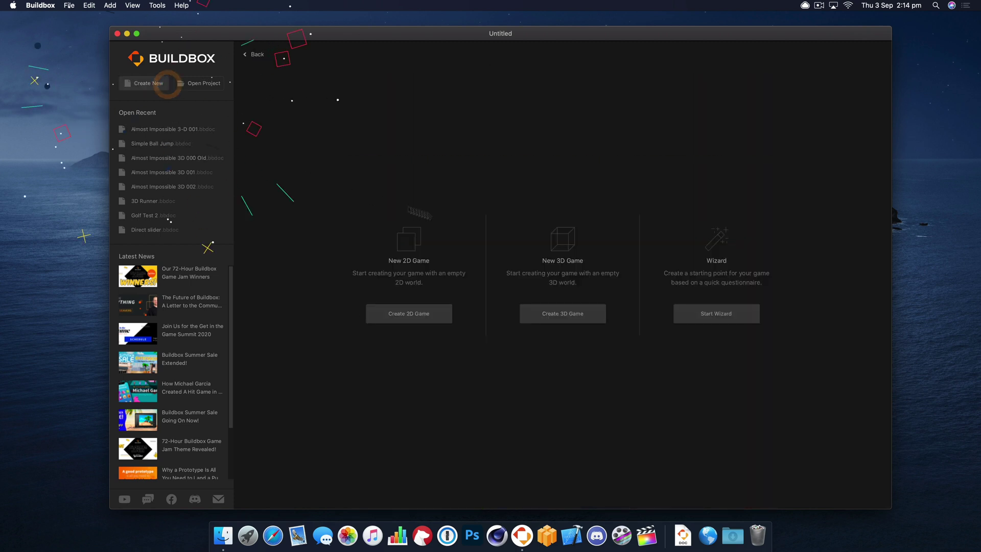
left_click(587, 320)
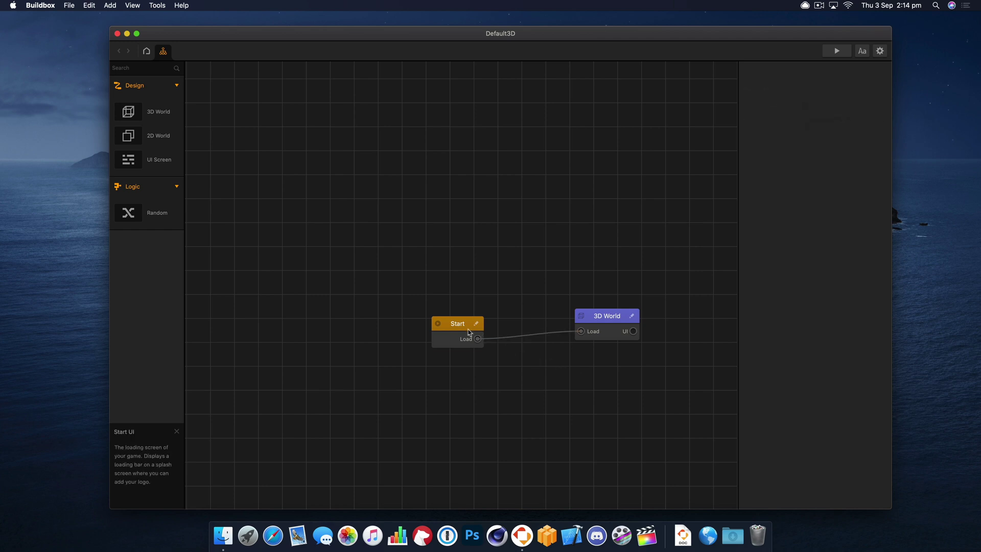
left_click_drag(461, 322, 432, 301)
left_click_drag(598, 320, 553, 302)
double_click(552, 302)
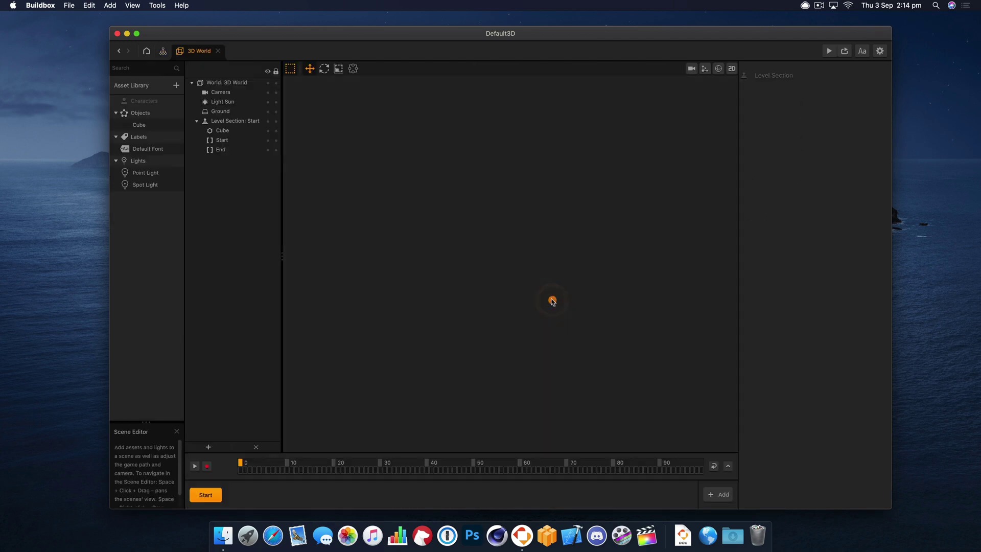
- Scale the cube freehand to about 2.45 on X and 0.18 on Y, and lower it to about Y 1.18
left_click(223, 131)
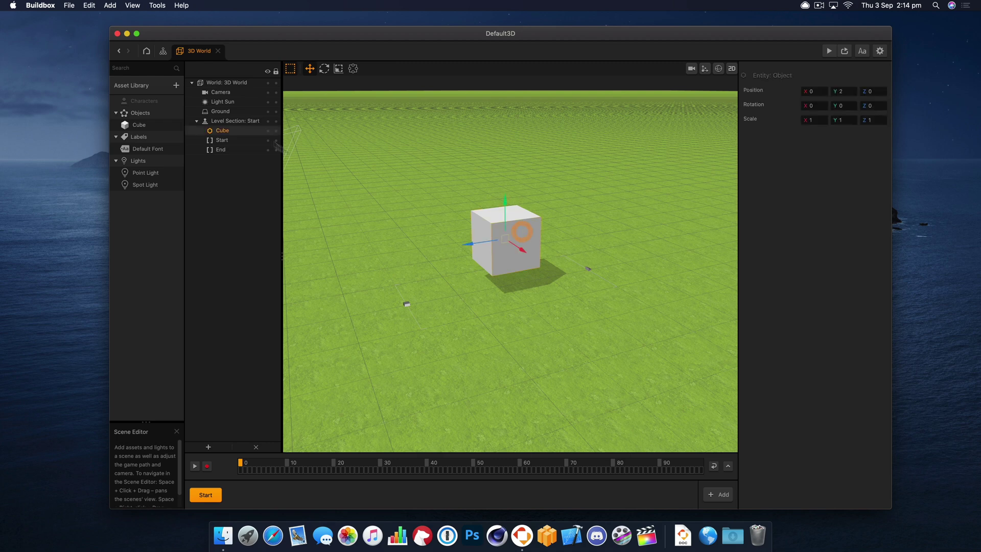
left_click(340, 68)
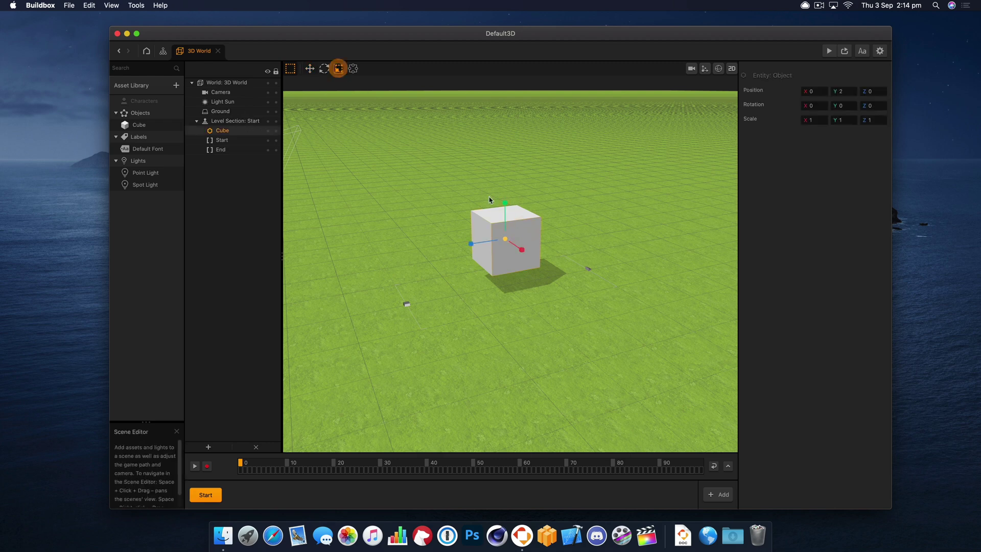
left_click_drag(521, 250, 554, 268)
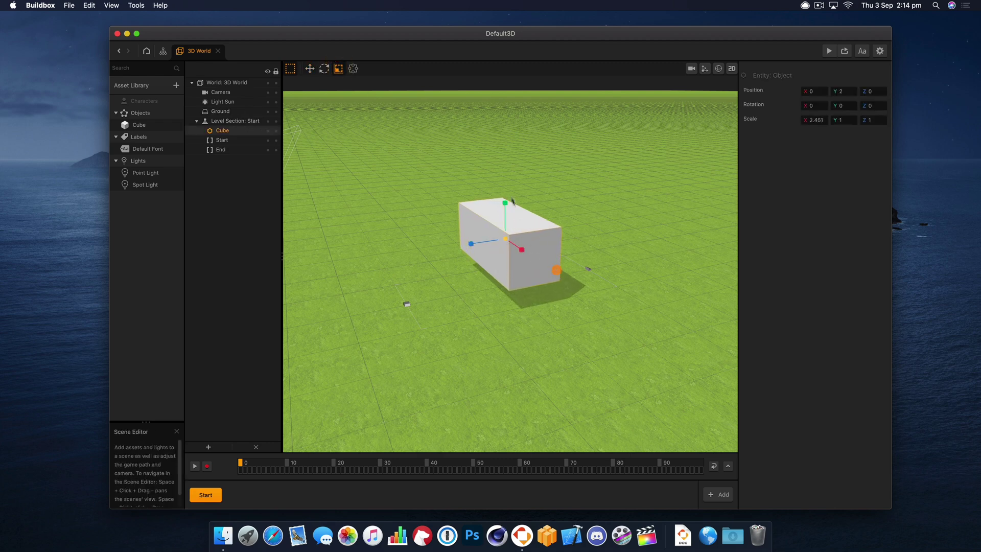
left_click_drag(508, 215, 507, 243)
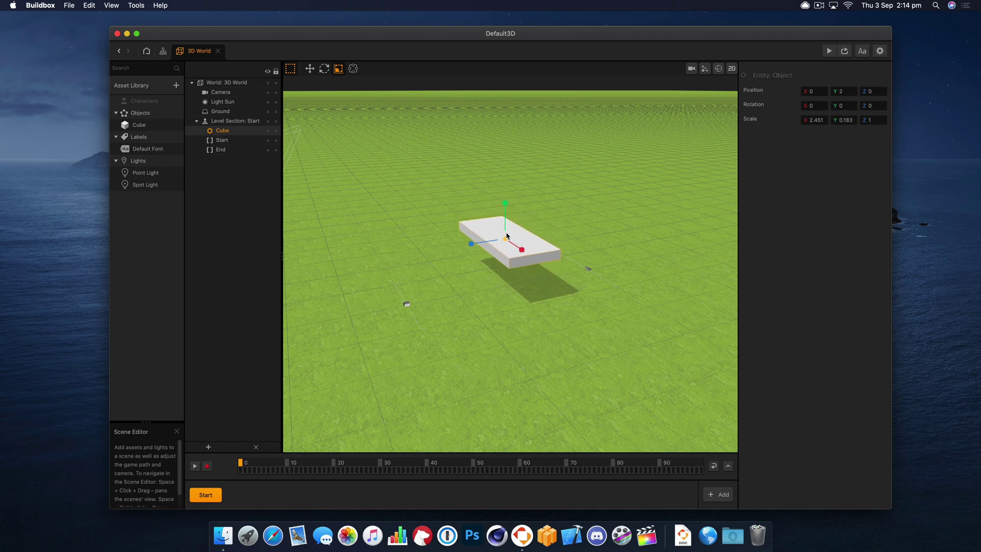
left_click(308, 68)
left_click_drag(508, 202, 507, 228)
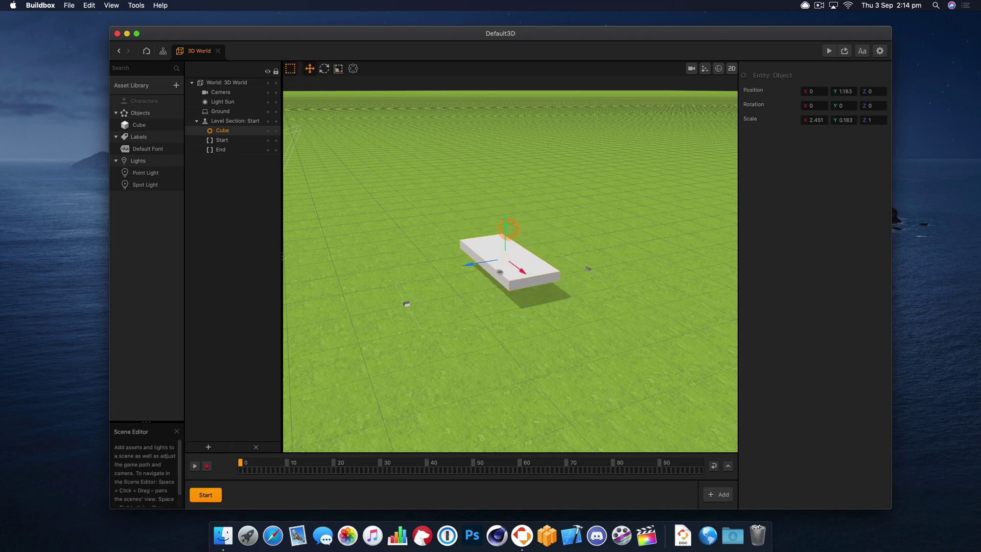
- Stretch the cube freehand to a scale of about 3.69 on Z and 0.89 on Y
left_click(338, 69)
left_click_drag(475, 267, 365, 270)
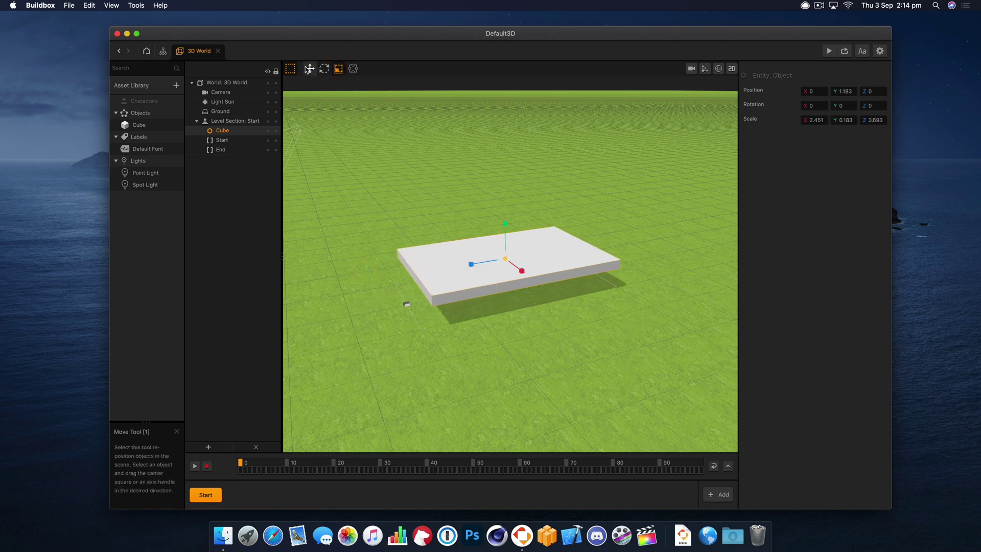
left_click(307, 69)
left_click(340, 70)
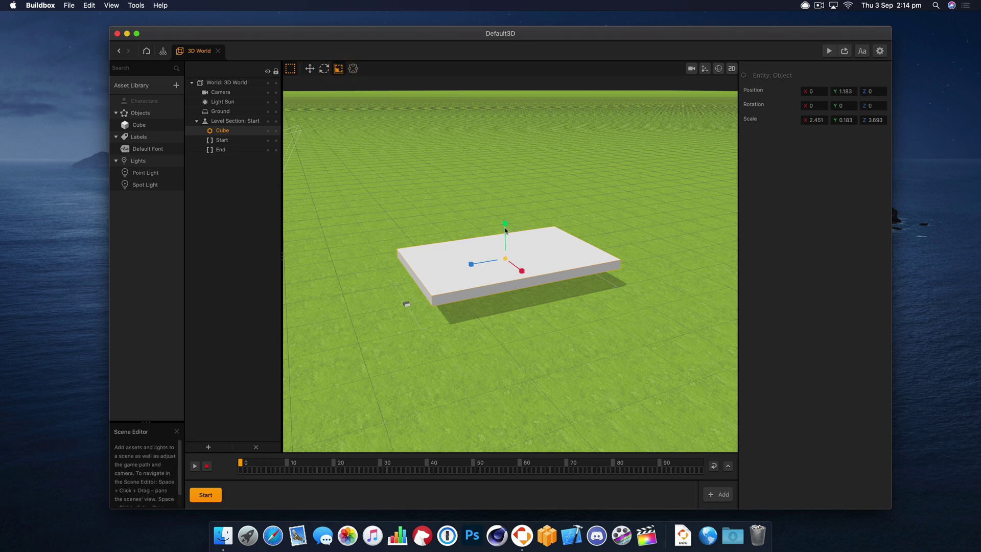
left_click_drag(506, 225, 654, 74)
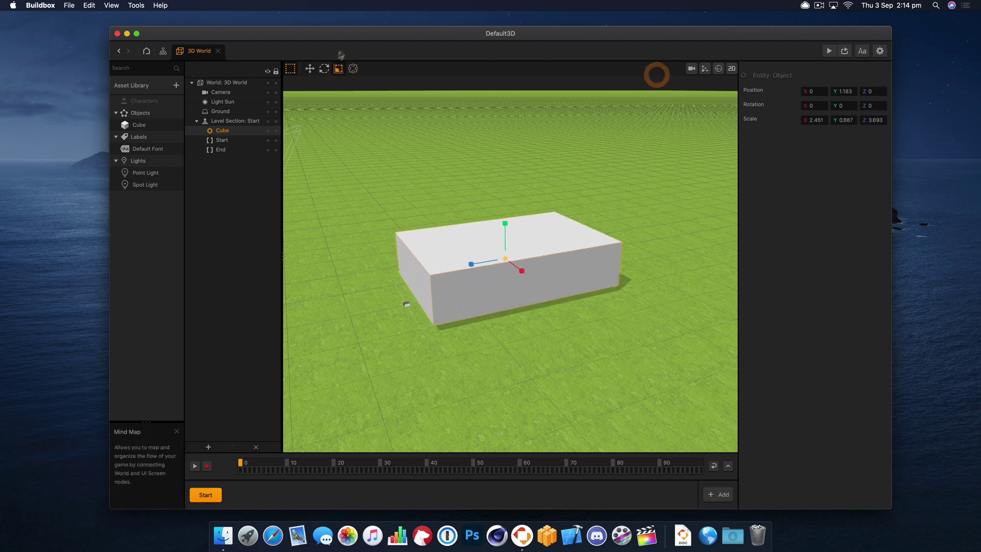
- Lower the cube to about Y 0.87 and set its scale to X 2, Y 1, Z 5
left_click(310, 69)
left_click_drag(503, 237, 504, 245)
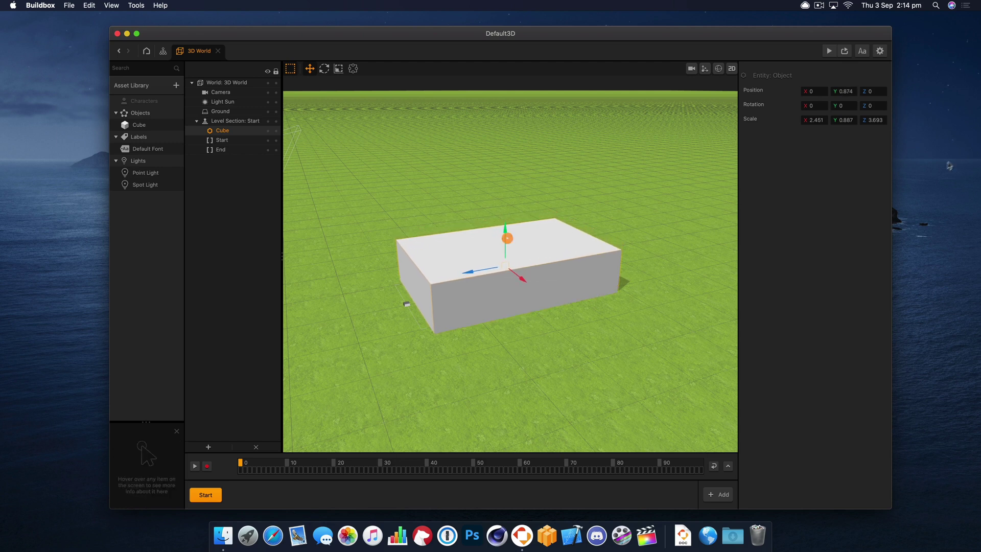
left_click(884, 120)
key("super+a")
type("5")
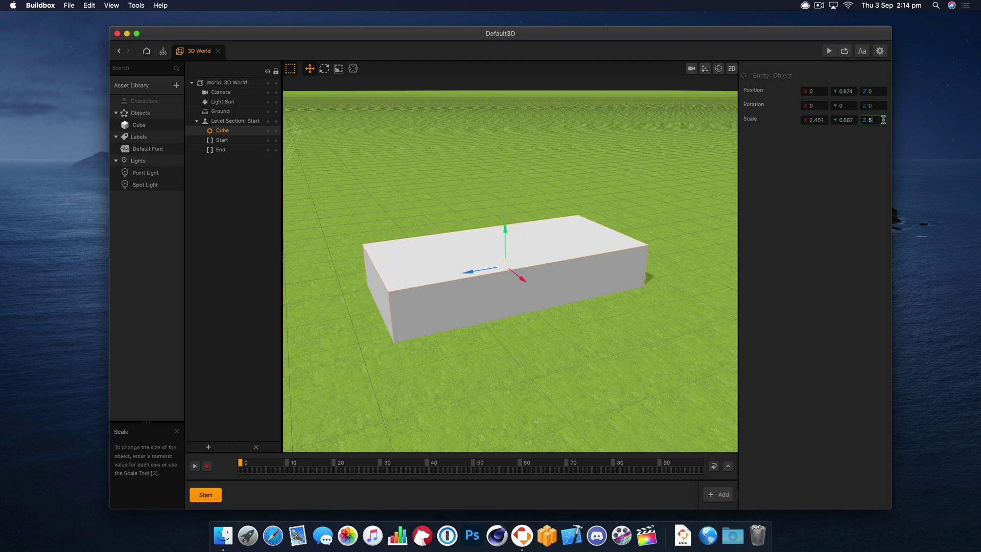
left_click(848, 120)
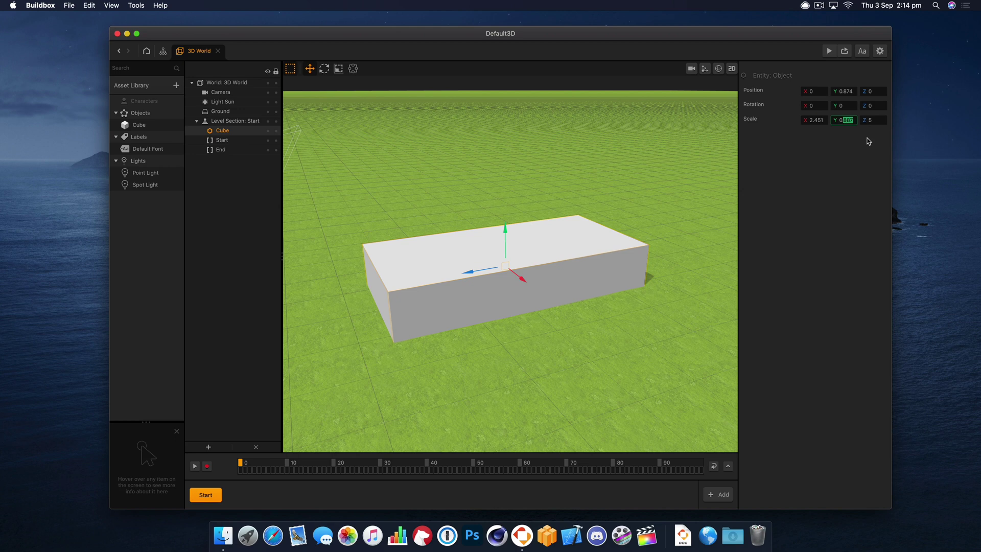
key("super+a")
type("0.5")
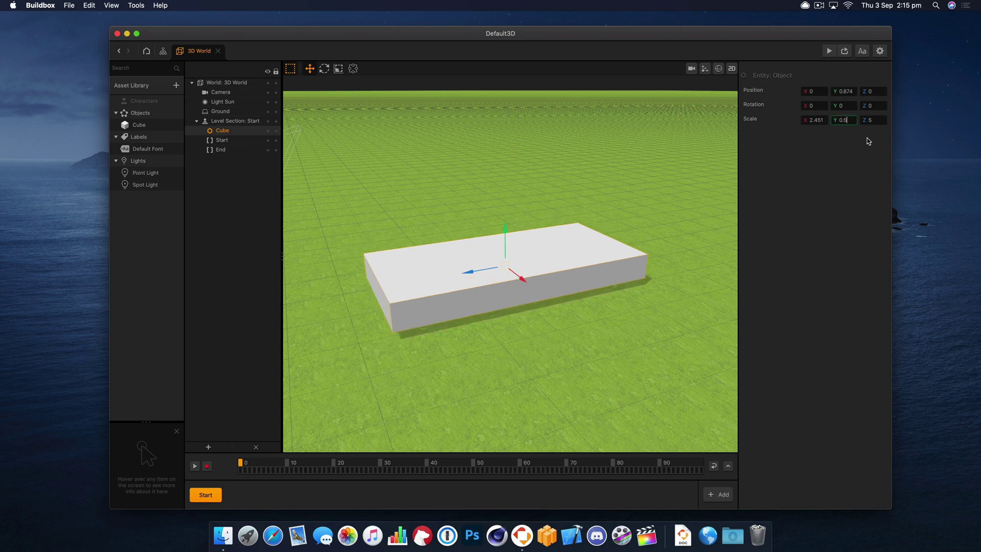
type("1")
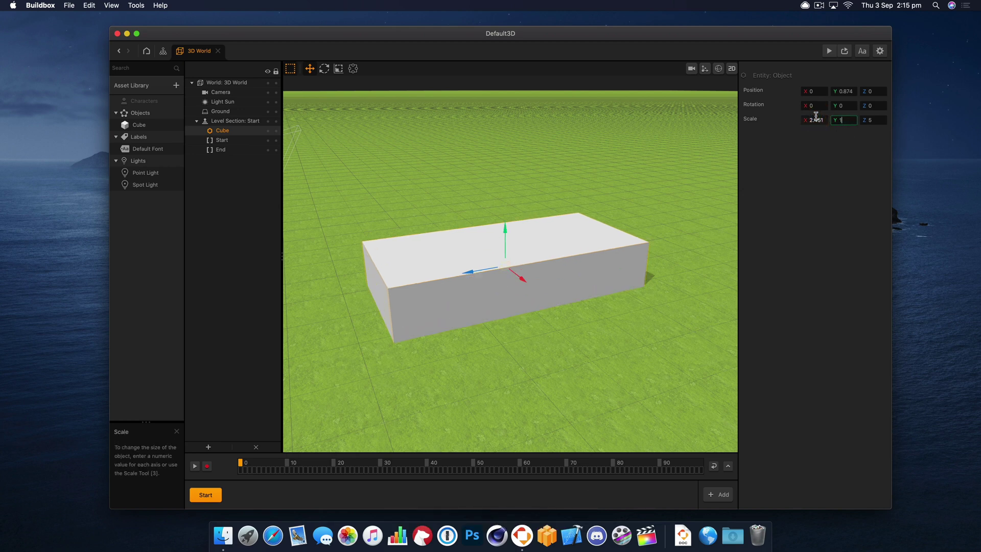
left_click(822, 120)
key("super+a")
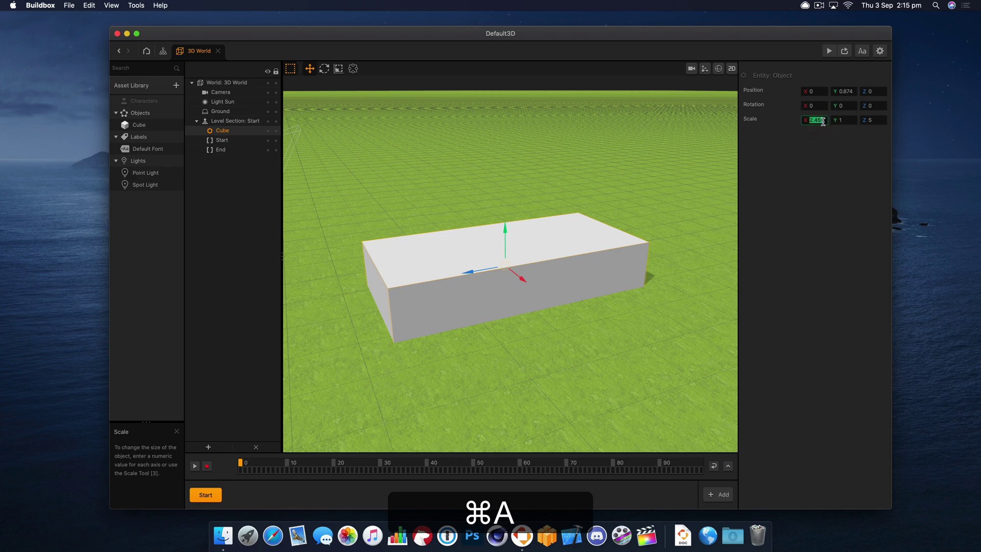
type("2")
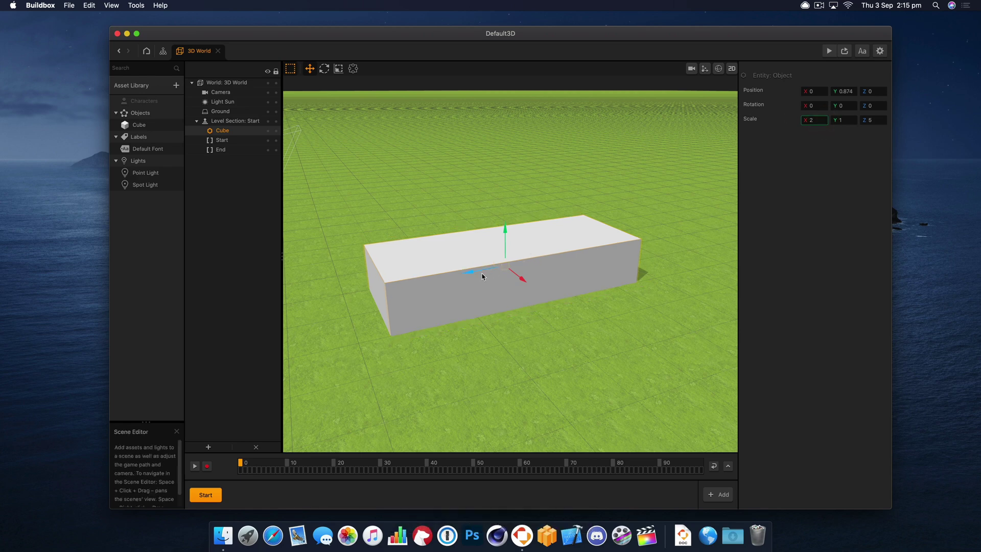
- Add a Sphere shape as a character and place it above one end of the cube, at about X 0.14, Y 3.34, Z 3.33
left_click(176, 85)
left_click(595, 122)
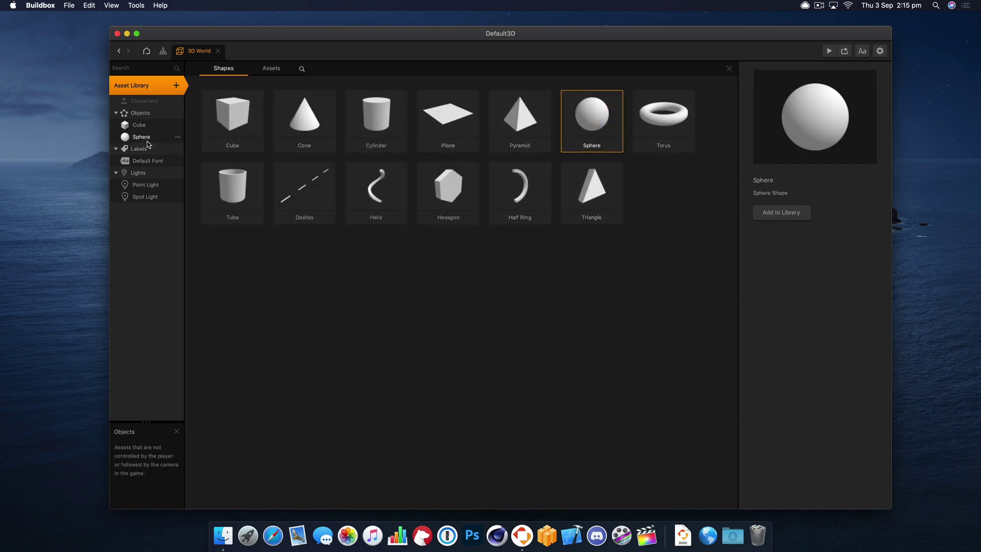
left_click_drag(147, 139, 605, 284)
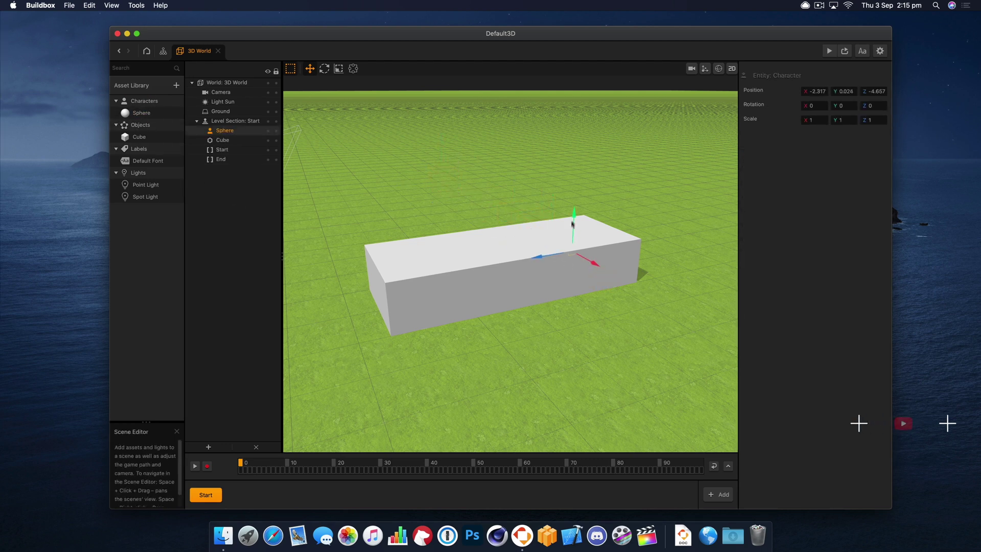
left_click_drag(581, 235, 404, 223)
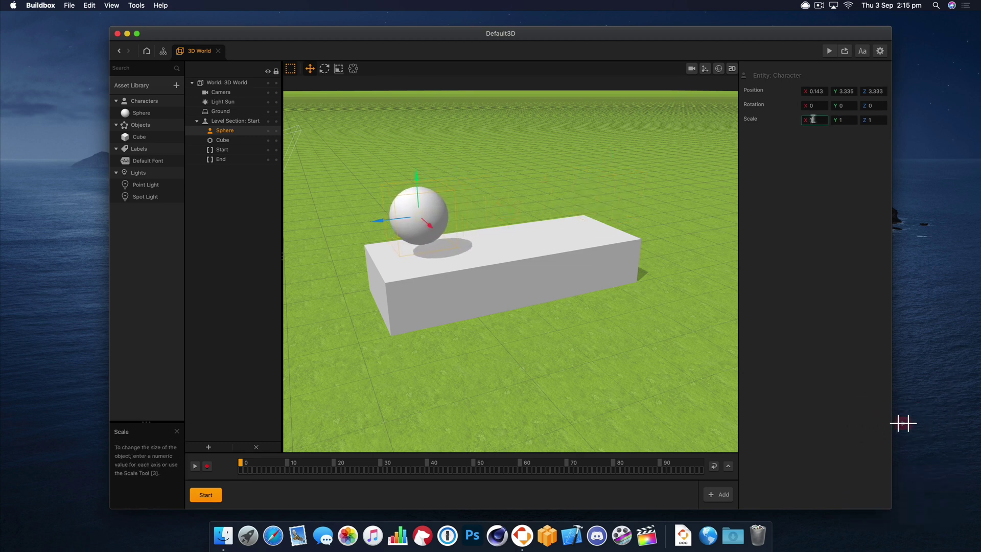
- Set the sphere's scale to 0.5 on all three axes and nudge it slightly along X
left_click(777, 118)
type("0.5")
key("Tab")
type("0.5")
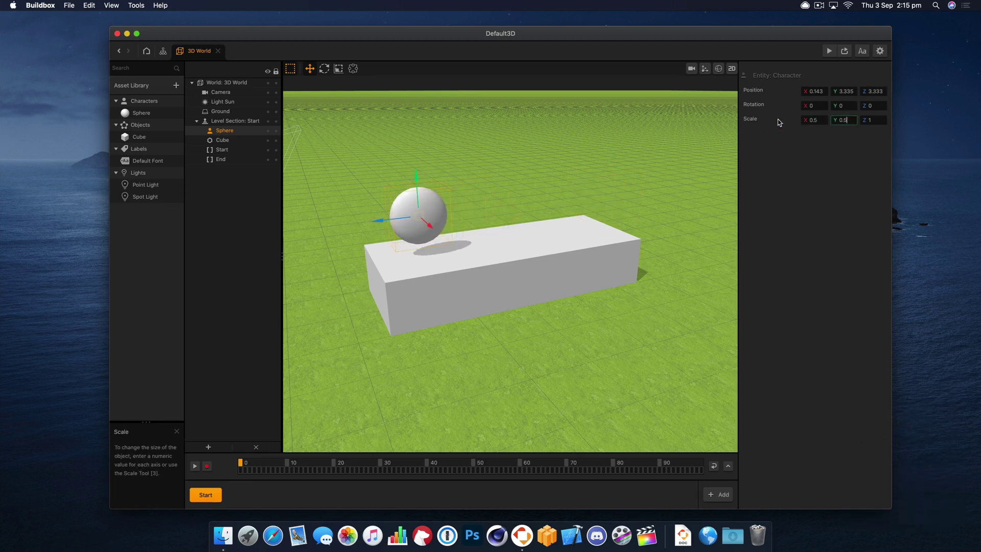
key("Tab")
type("0.5")
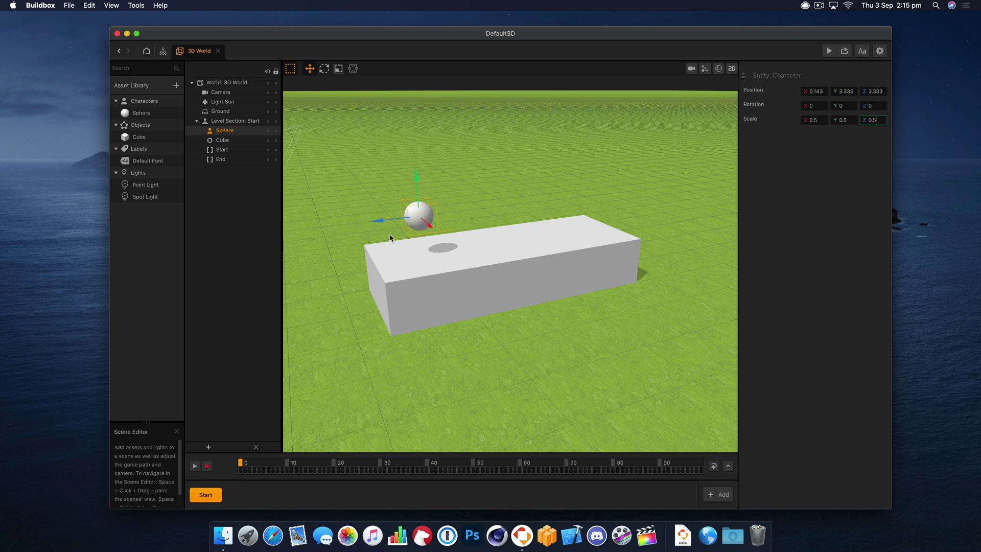
mouse_move(430, 223)
left_mouse_down()
mouse_move(443, 237)
mouse_move(436, 230)
left_mouse_up()
- Select the cube, run a preview of the 3D world and close the preview
left_click(456, 308)
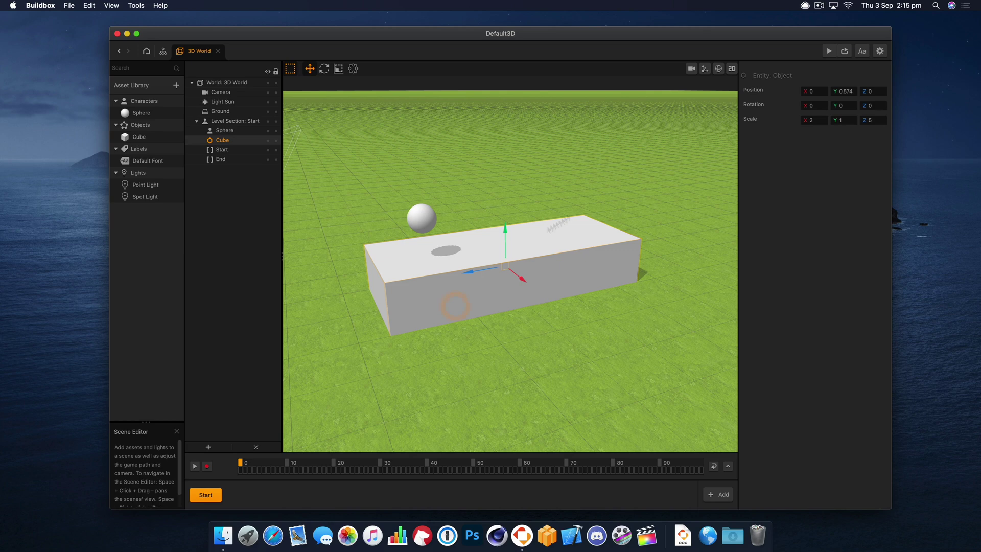
left_click(844, 51)
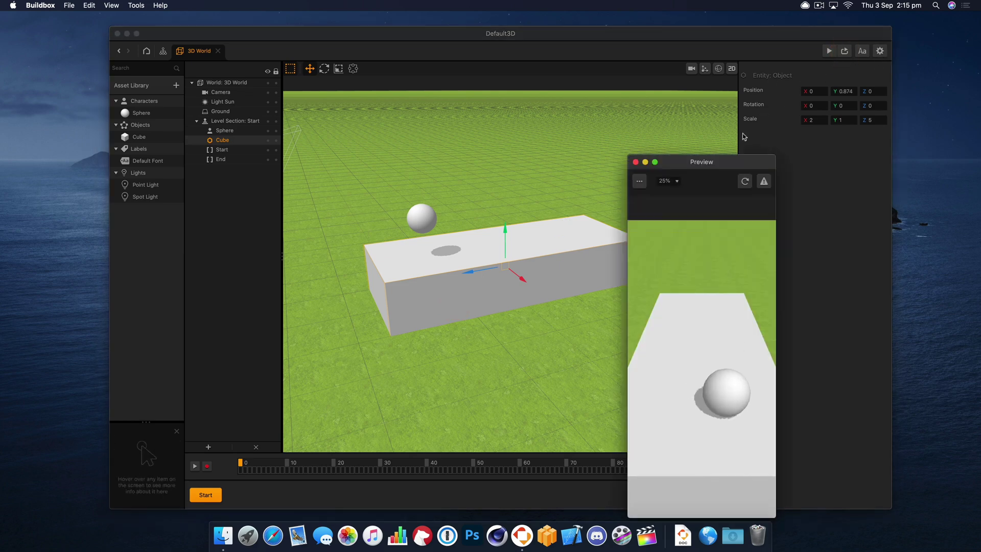
left_click(636, 162)
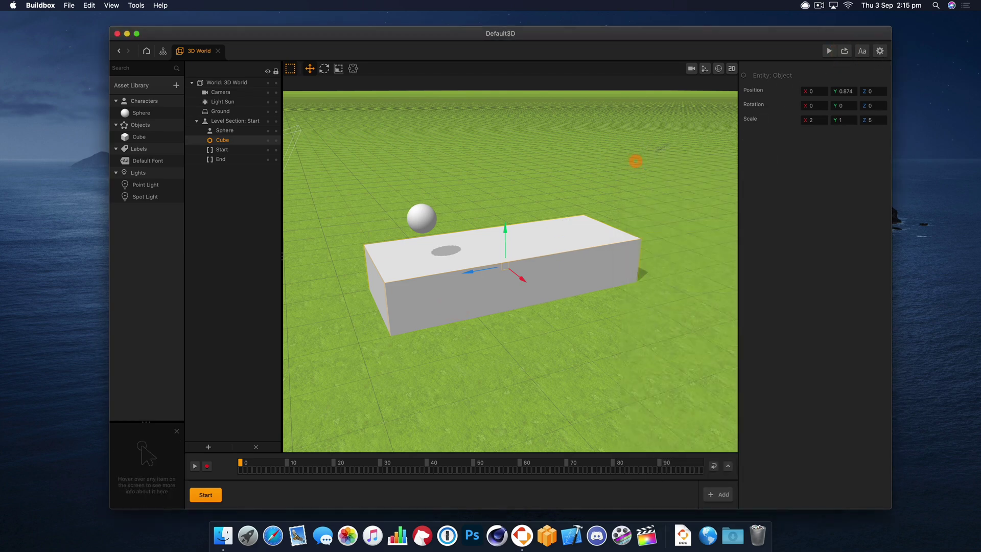
- Set the game's orientation to landscape in the project settings and check it in a preview
left_click(880, 51)
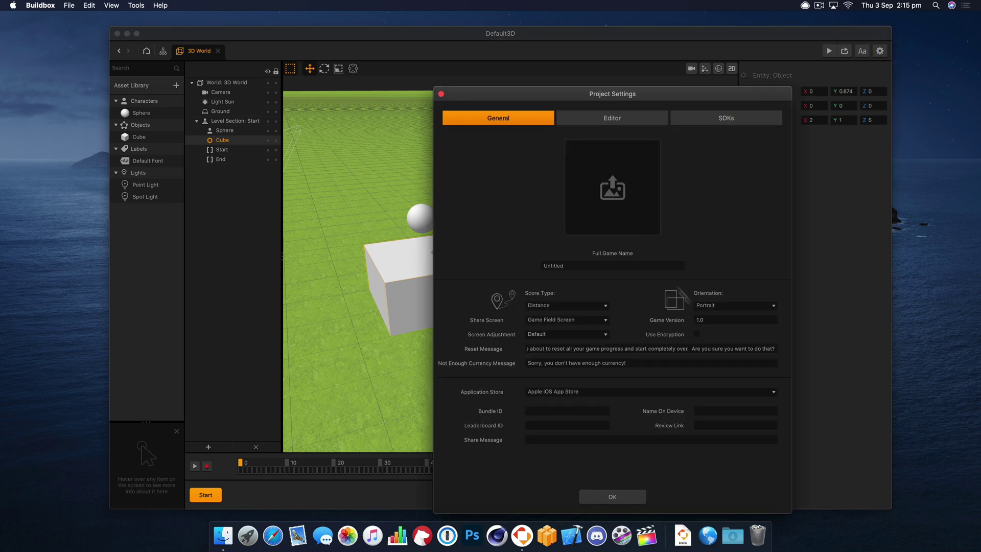
left_click(719, 305)
left_click(720, 318)
left_click(442, 94)
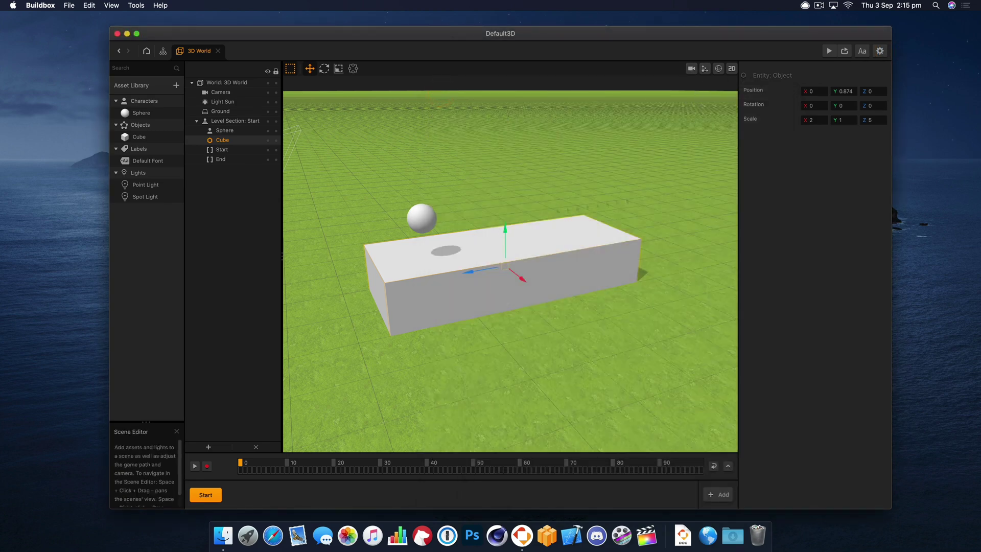
left_click(851, 52)
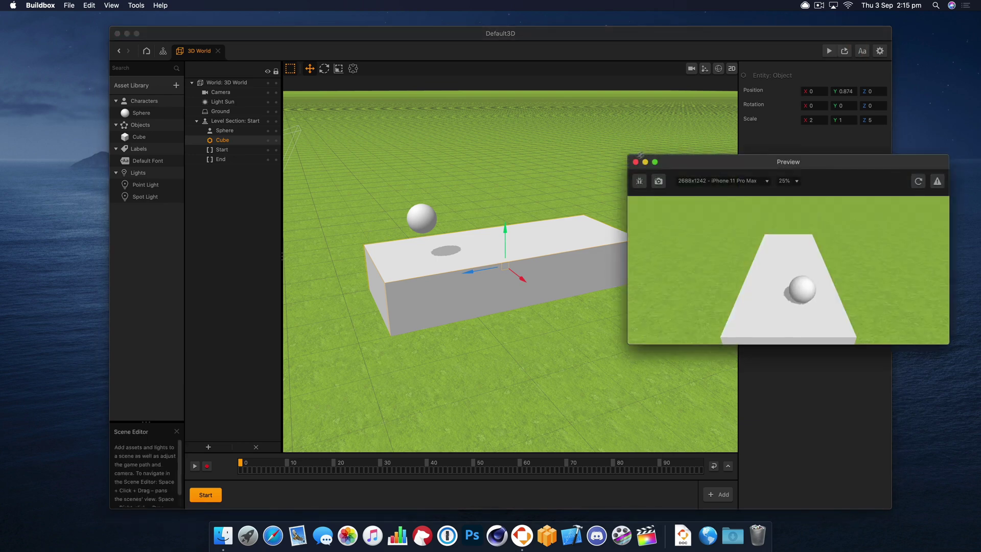
left_click(636, 163)
- Turn the game camera to view the cube from its long side, and raise the cube to about Y 1.34
left_click(692, 69)
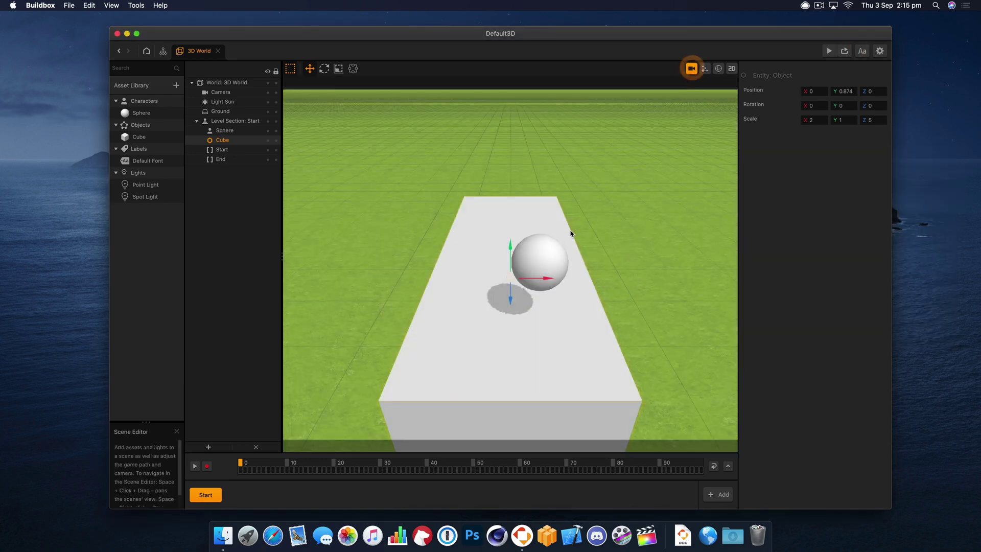
left_click_drag(617, 265, 555, 248)
left_click_drag(522, 208, 529, 190)
- Preview the scene from the new camera angle, restart the preview once and close it
left_click(845, 51)
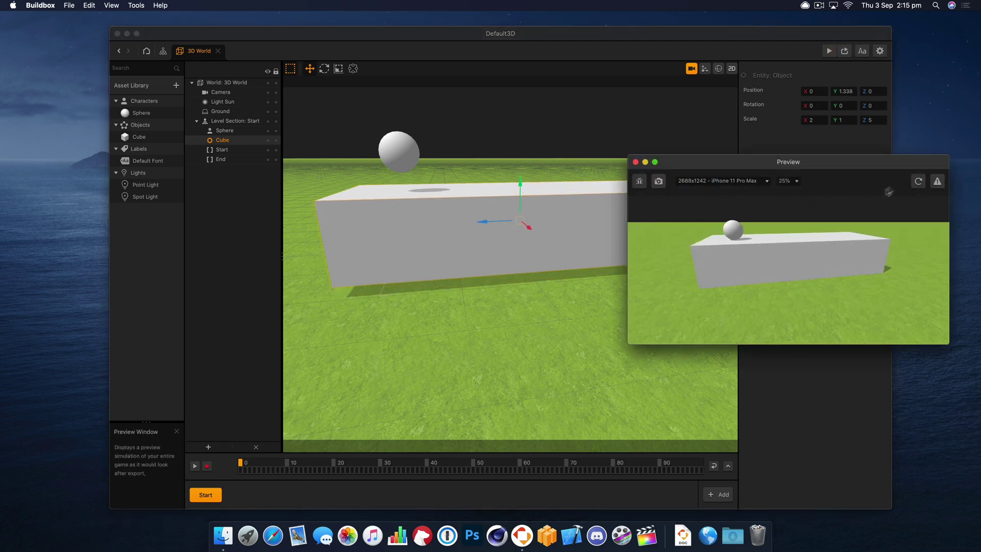
left_click(918, 181)
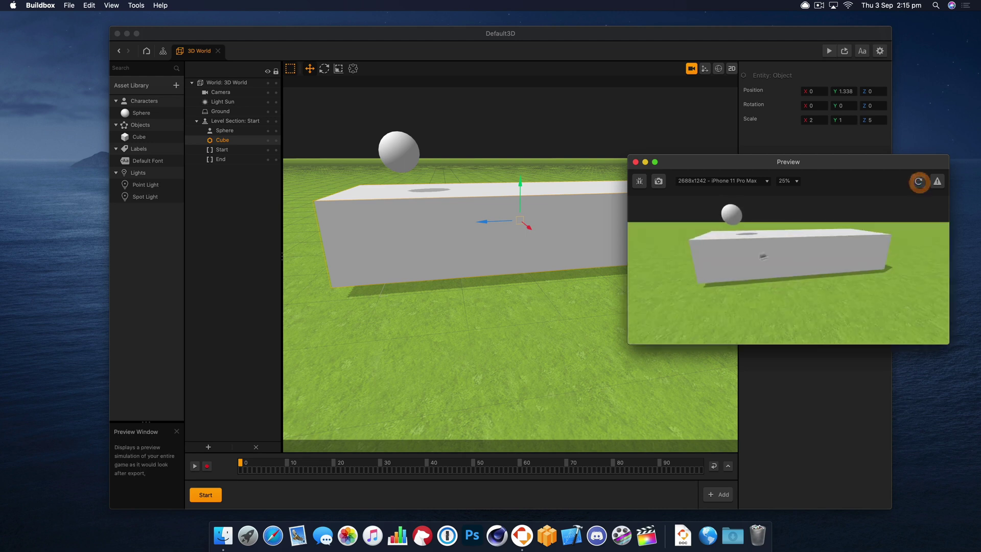
left_click(635, 162)
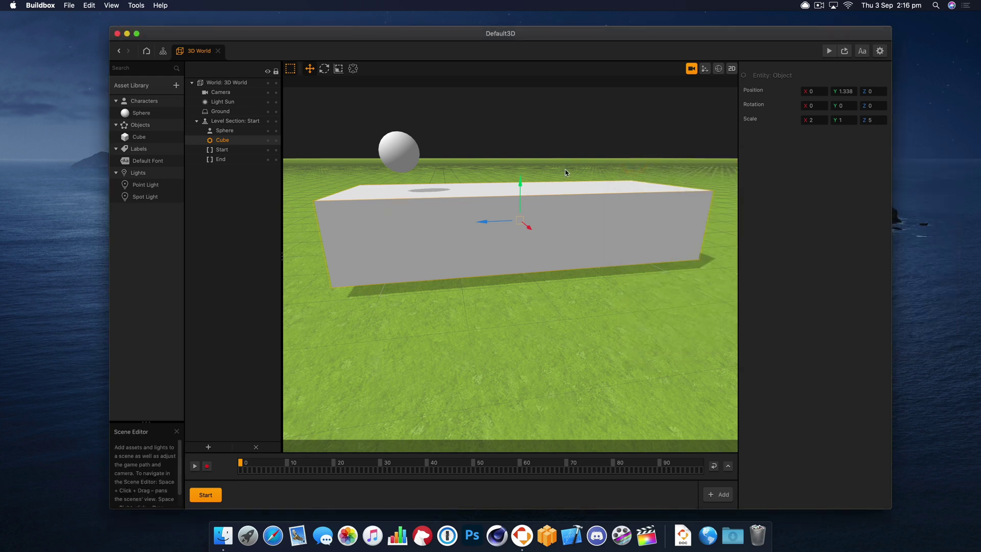
- Set the cube asset's physics to Static, leaving its collision group at None, and preview the selected scene
left_click(137, 137)
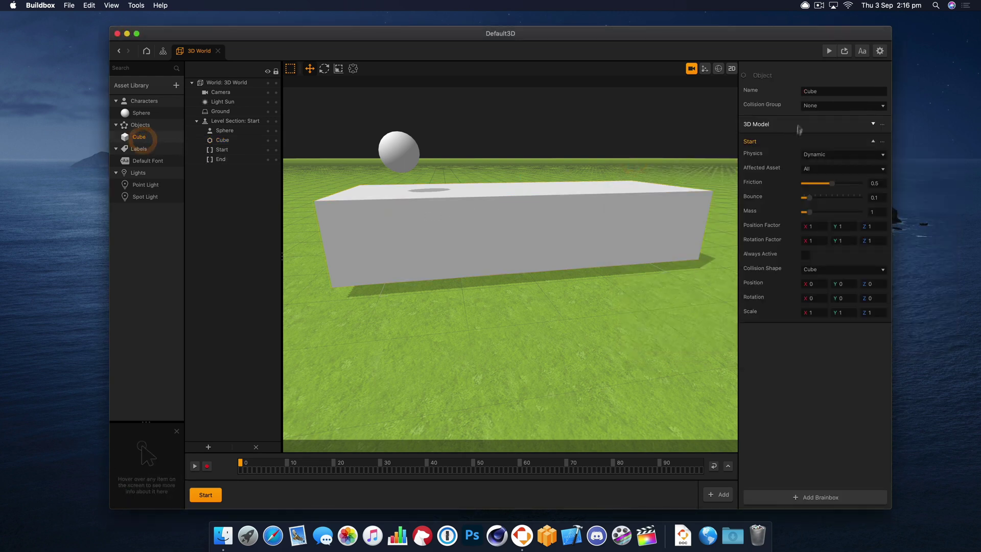
left_click(826, 109)
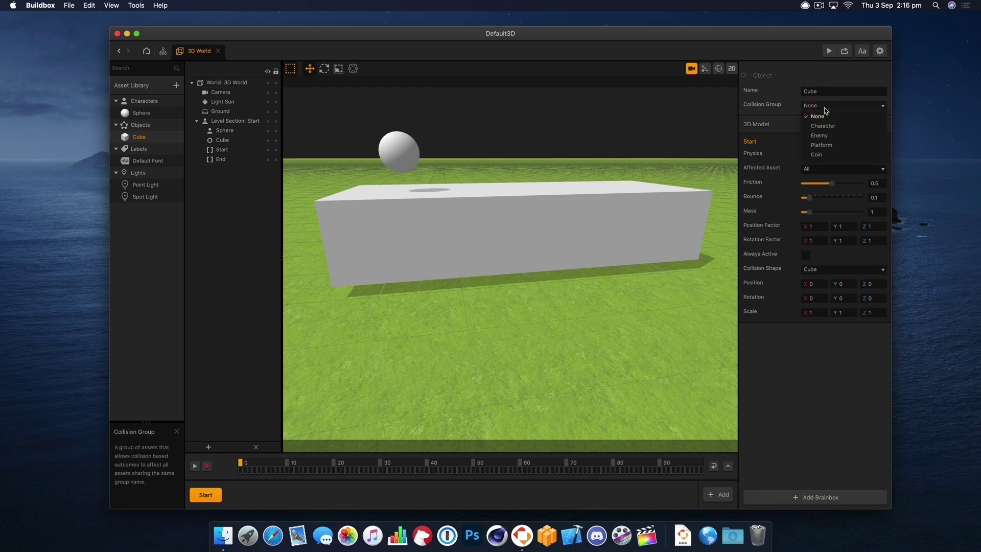
left_click(827, 109)
left_click(832, 105)
left_click(777, 106)
left_click(829, 151)
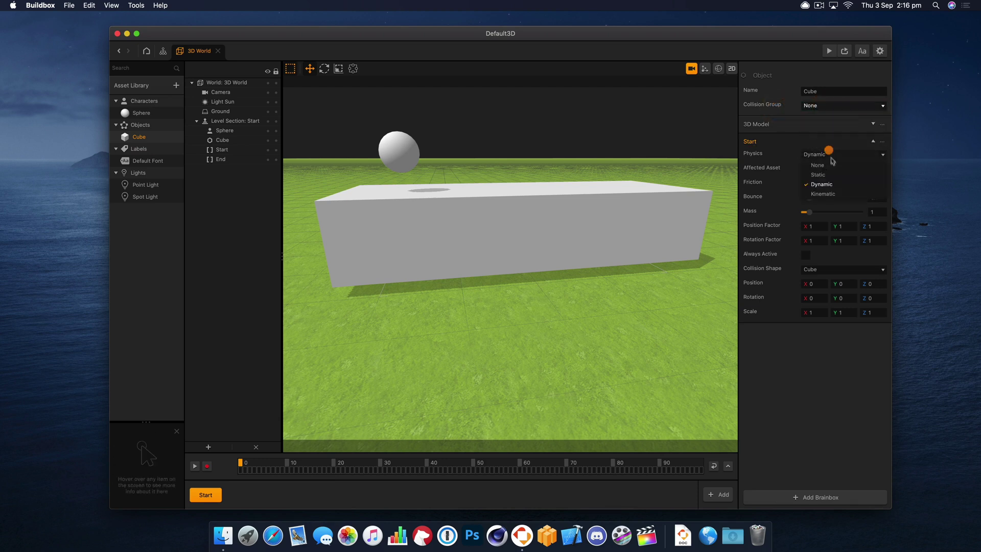
left_click(834, 175)
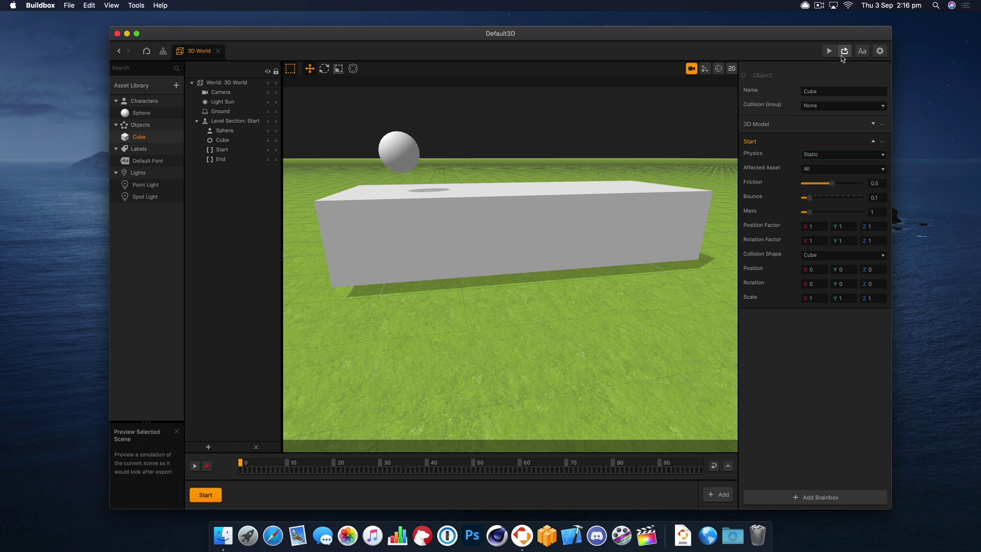
left_click(843, 54)
- Lower the cube in the scene slightly by changing its Y position
left_click(576, 207)
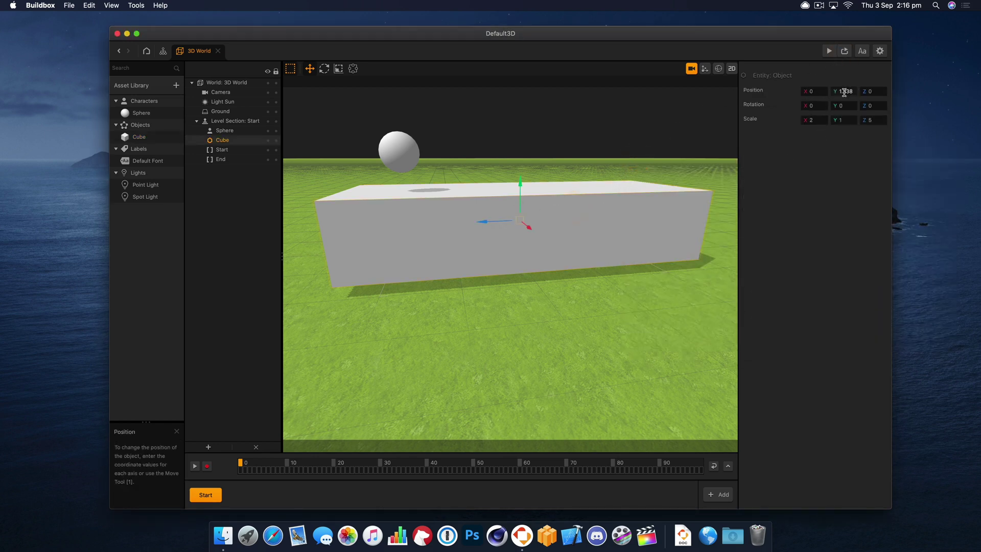
double_click(844, 91)
key("Return")
- Switch the scene out of the camera view and open the node map of the Sphere character
left_click(383, 142)
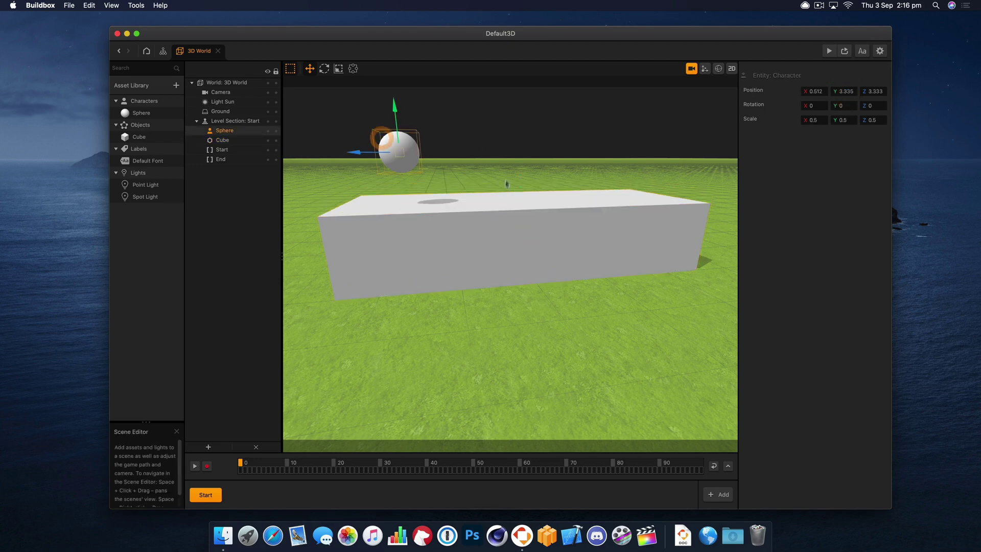
left_click(691, 68)
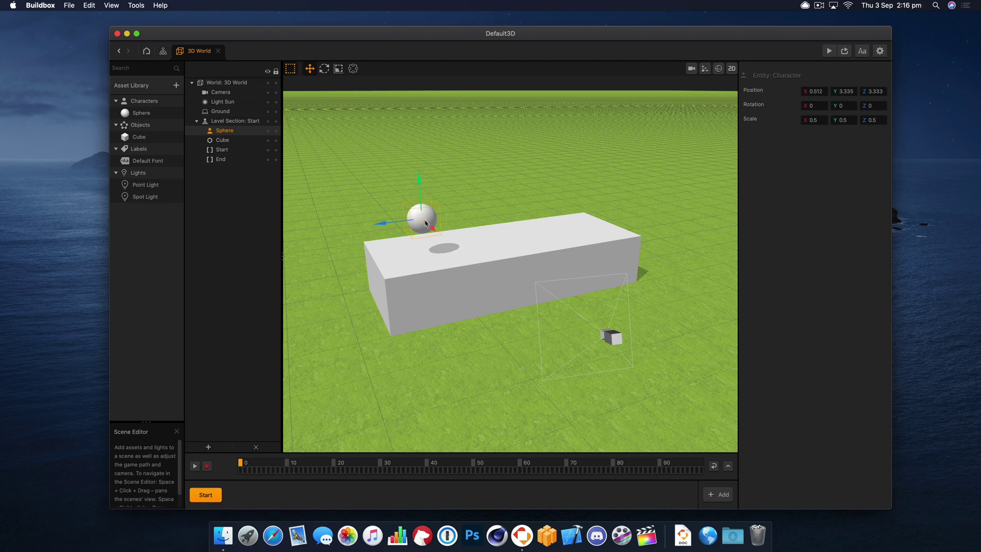
left_click(143, 114)
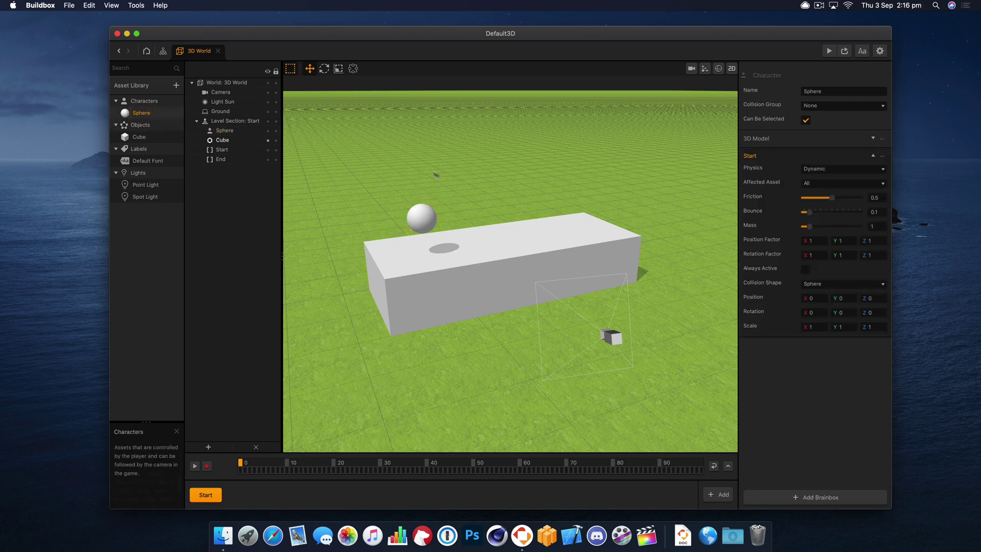
left_click(419, 219)
double_click(153, 112)
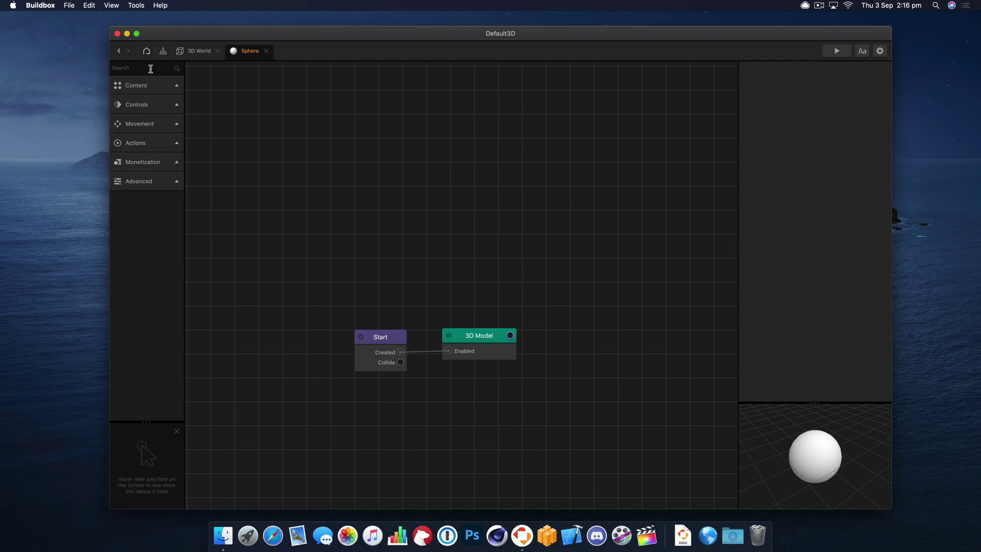
- Add a Jump node and an If Collide node to the sphere's node map
type("jumop")
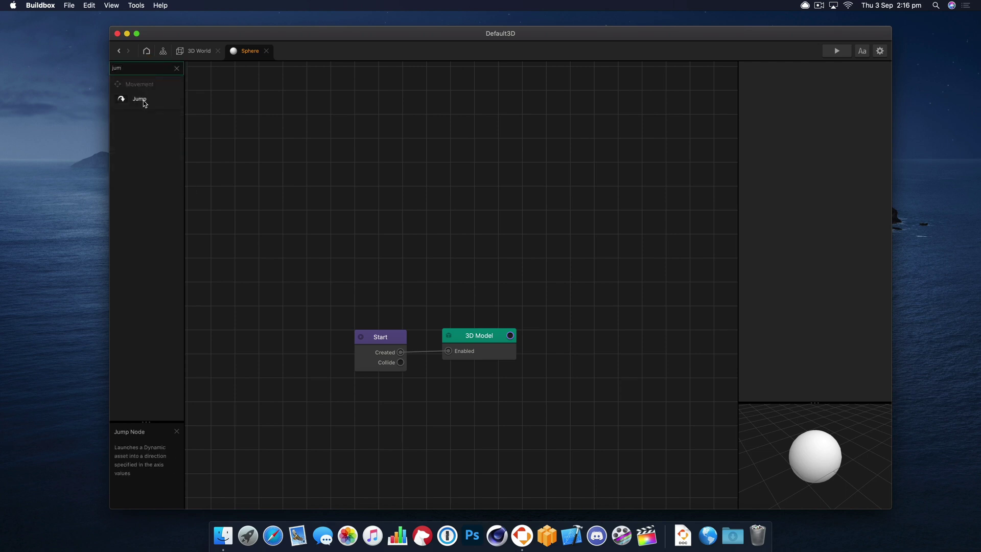
left_click_drag(139, 99, 518, 396)
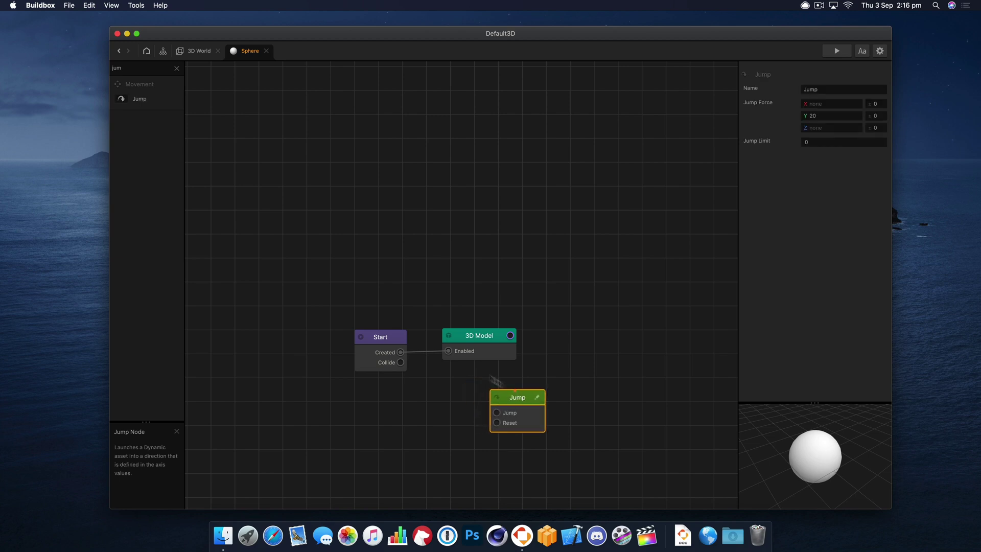
left_click(146, 68)
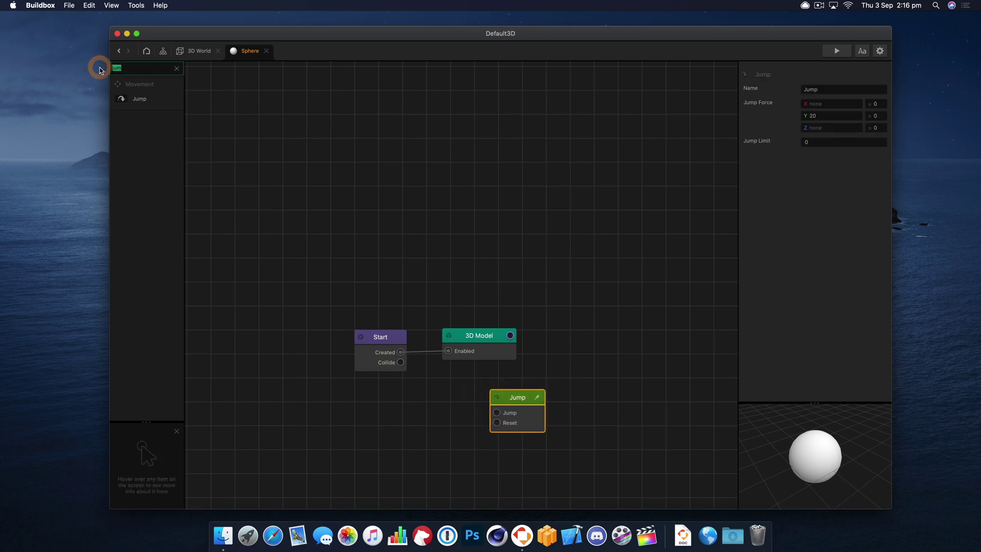
type("col")
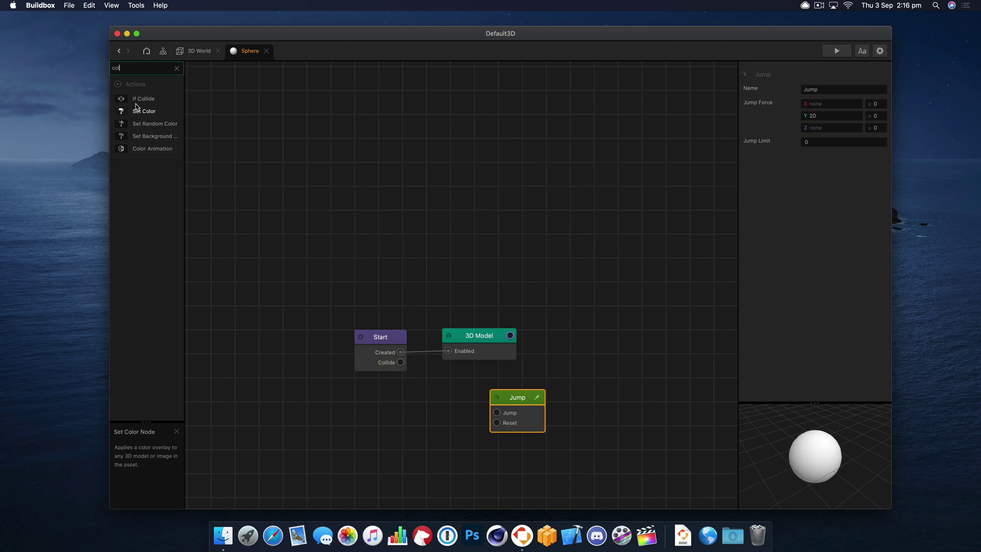
left_click_drag(143, 98, 417, 380)
- Connect Start's Created output to If Collide and its Collide output to the Jump input, spacing the nodes apart
left_click_drag(385, 341, 354, 336)
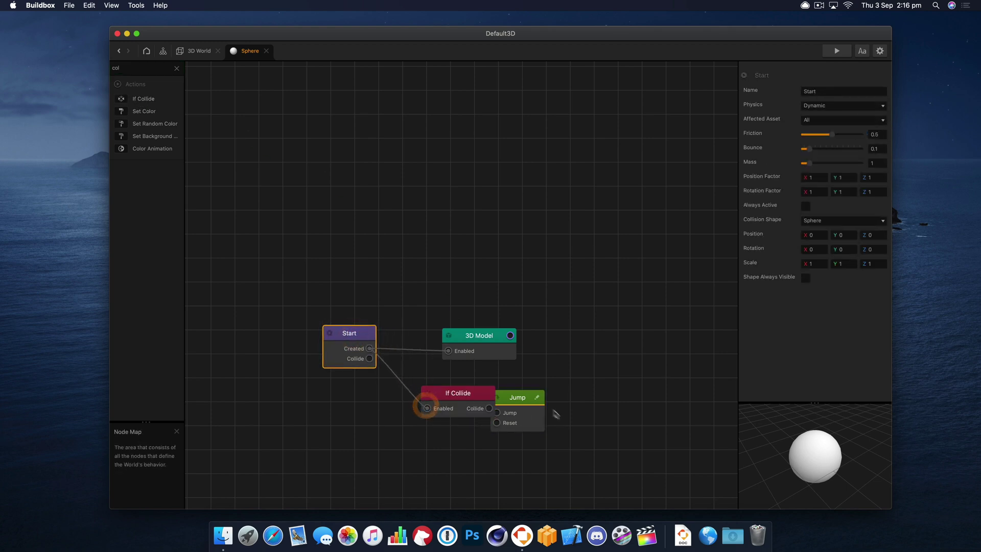
left_click_drag(518, 397, 532, 392)
left_click_drag(464, 395, 457, 393)
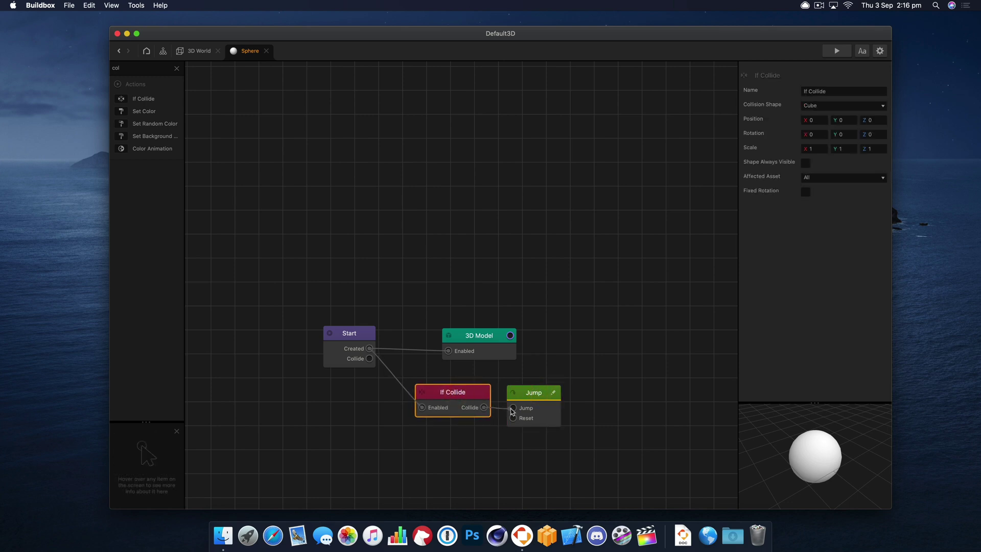
left_click_drag(353, 337, 350, 339)
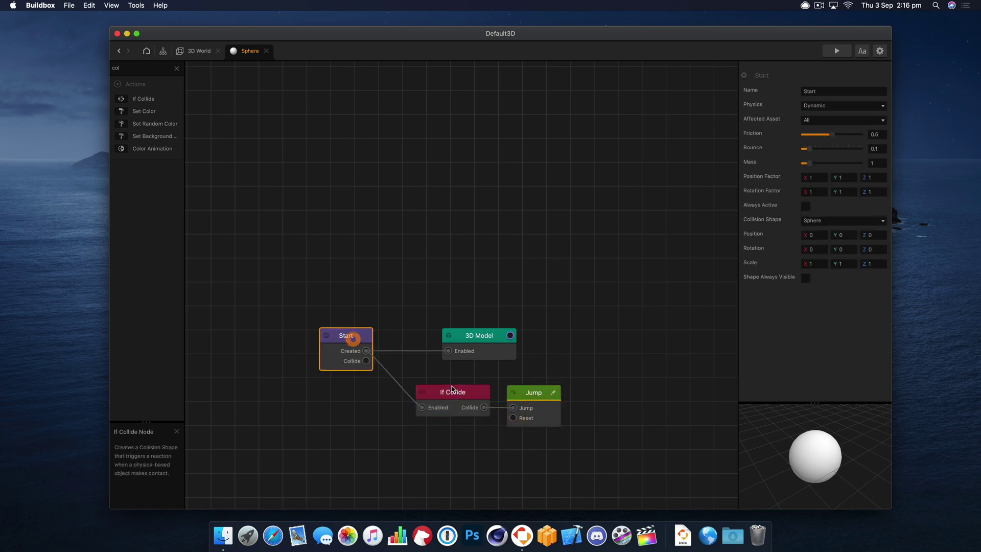
left_click(452, 386)
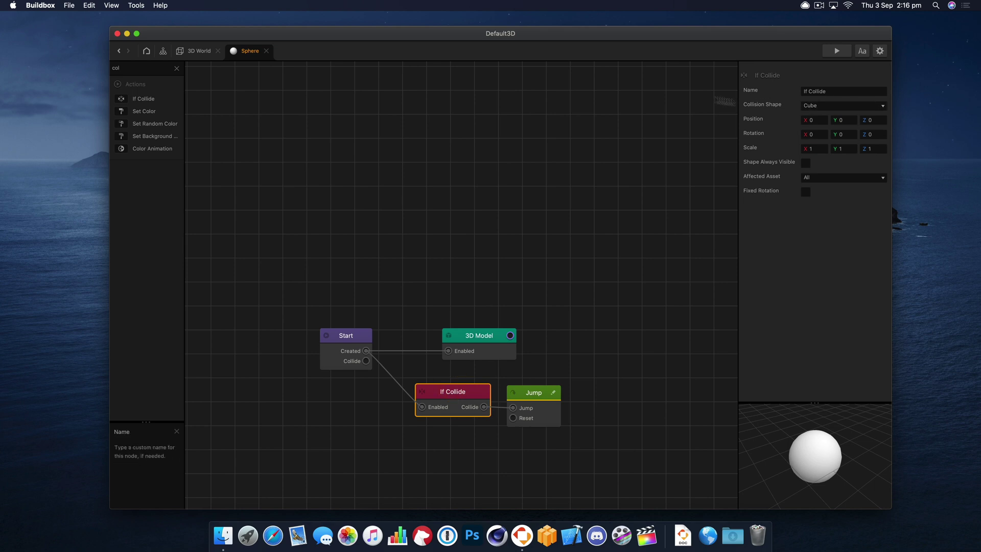
left_click_drag(524, 389, 544, 384)
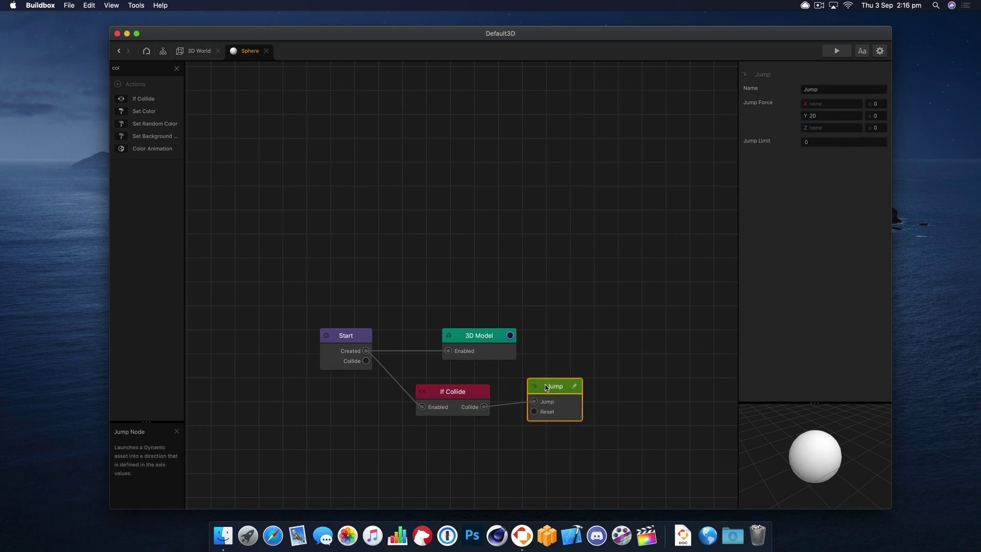
- Preview the jump, set the Y jump force to 10, then reload the preview and close it
left_click(837, 51)
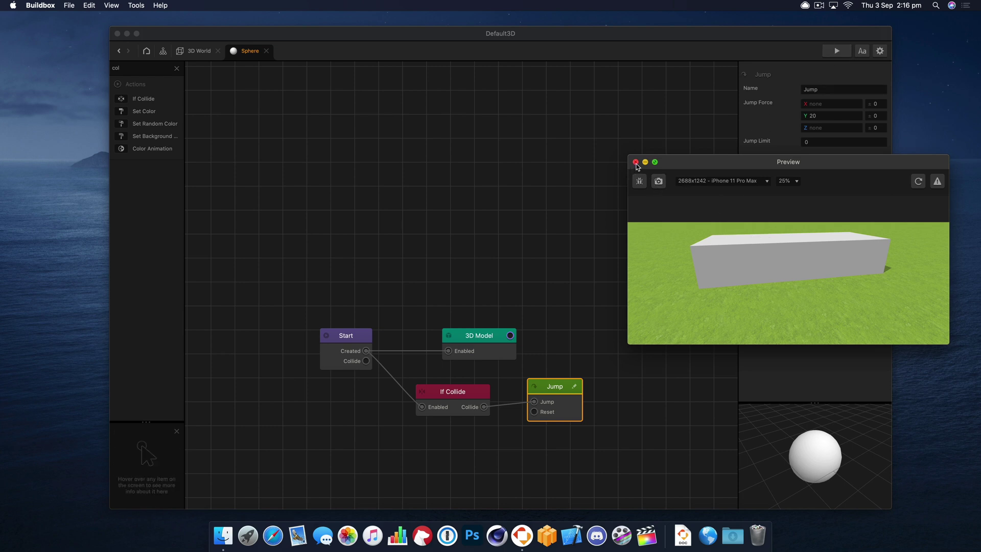
left_click(823, 116)
type("1")
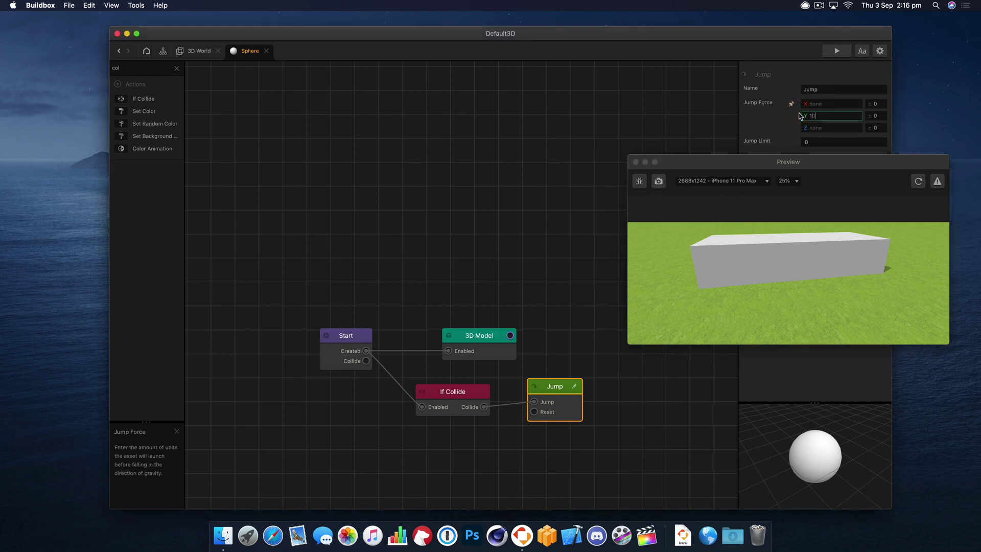
type("0")
key("Tab")
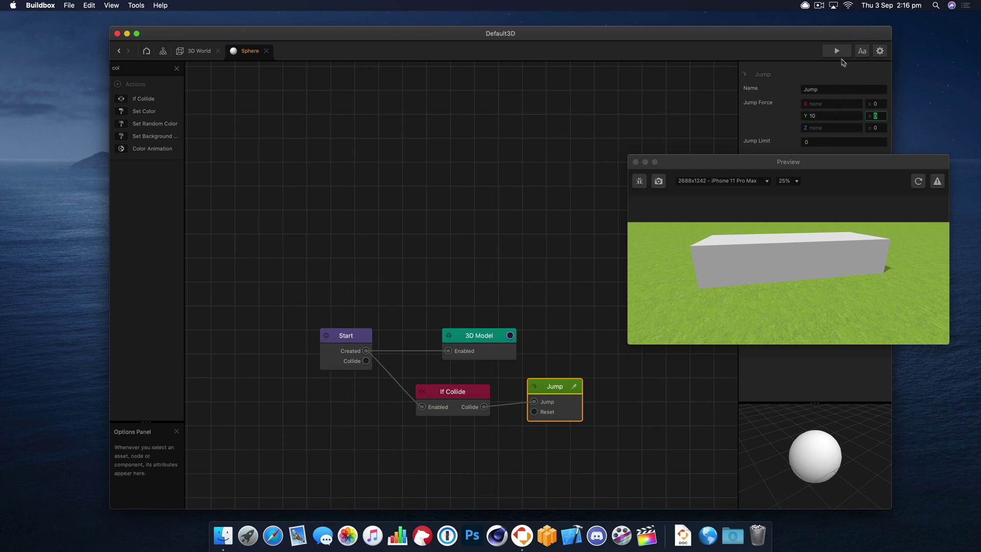
left_click(918, 180)
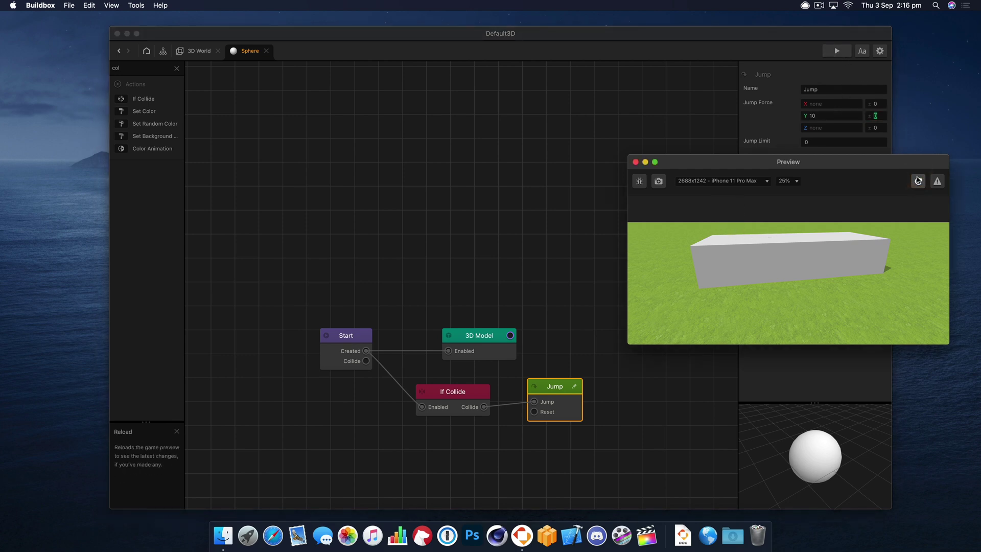
left_click(636, 162)
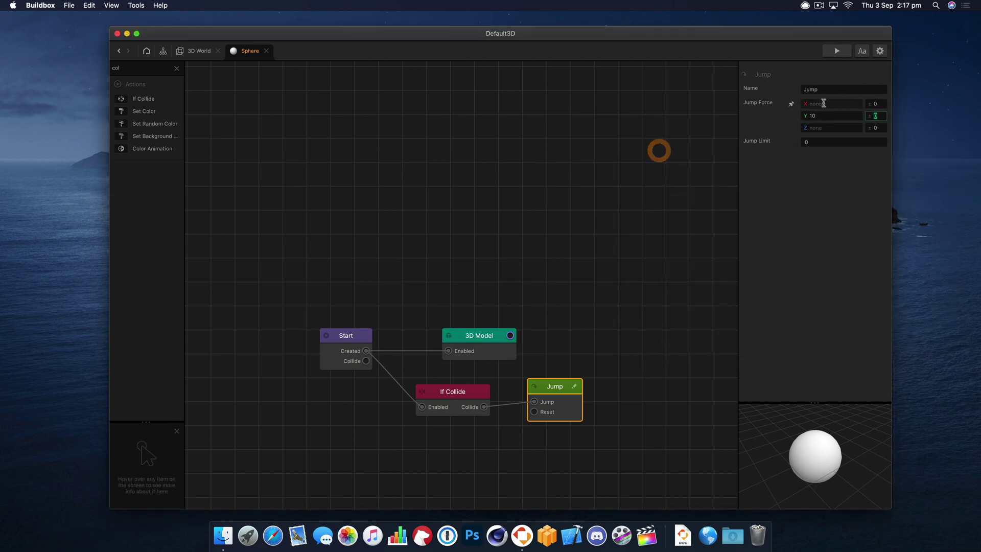
- Set the Jump node's Y jump force to 12
left_click(798, 116)
type("1")
key("Tab")
left_click(839, 114)
type("2")
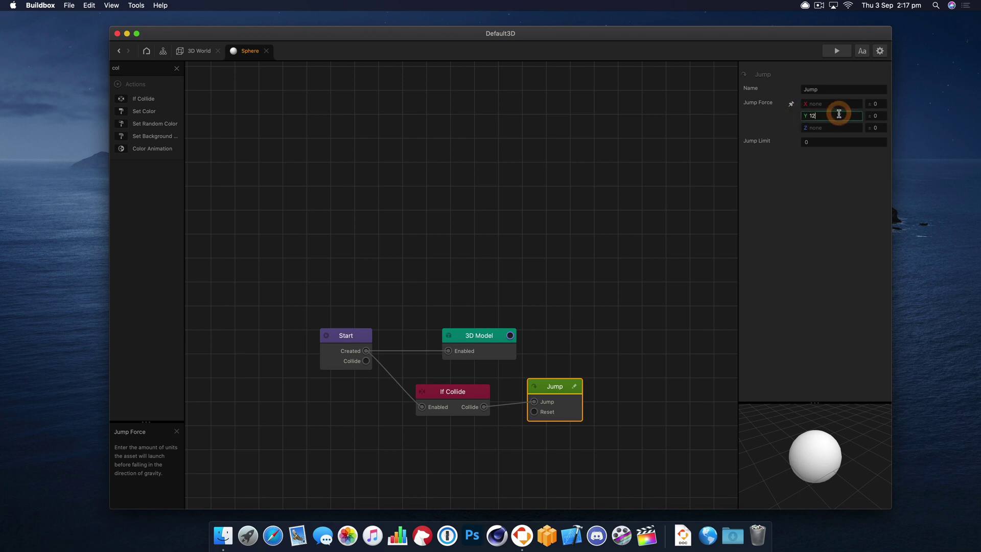
key("Tab")
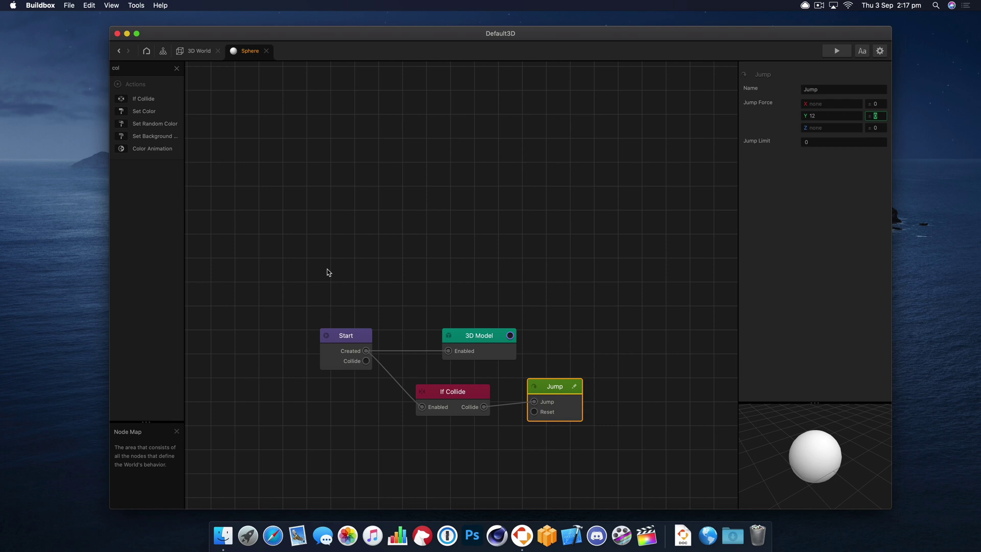
- Show the collision shapes in the 3D World scene and set the character's Start and If Collide shapes to Sphere
left_click(466, 403)
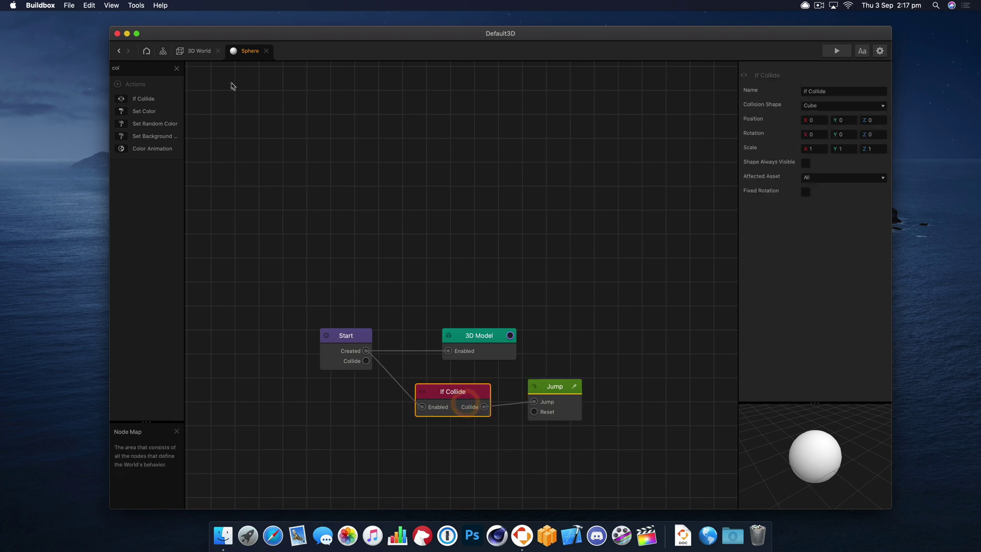
left_click(196, 51)
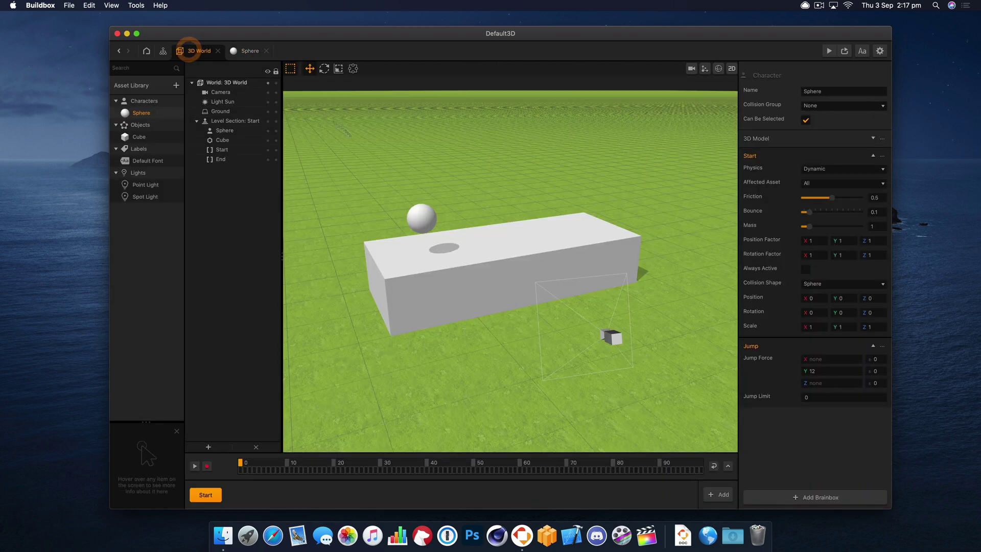
left_click(426, 217)
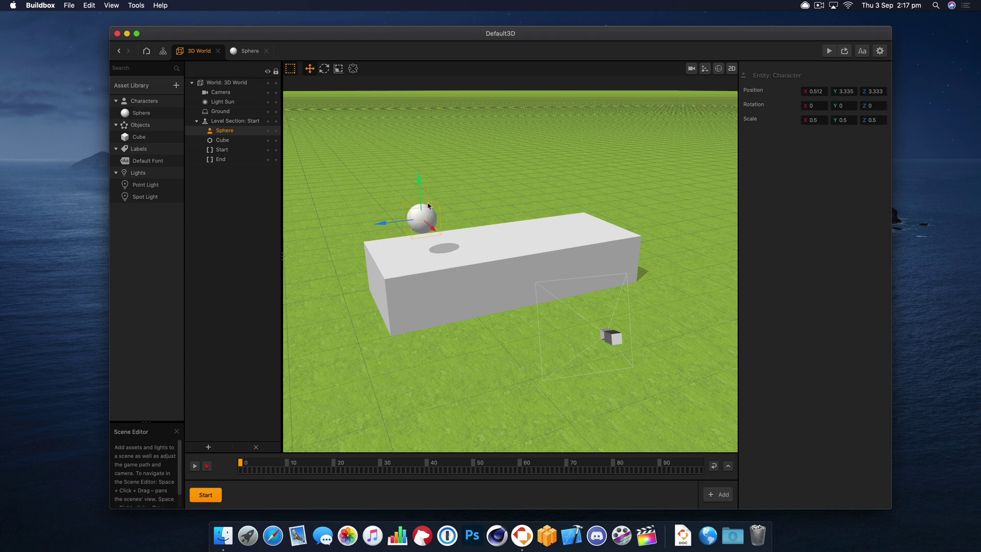
left_click(721, 70)
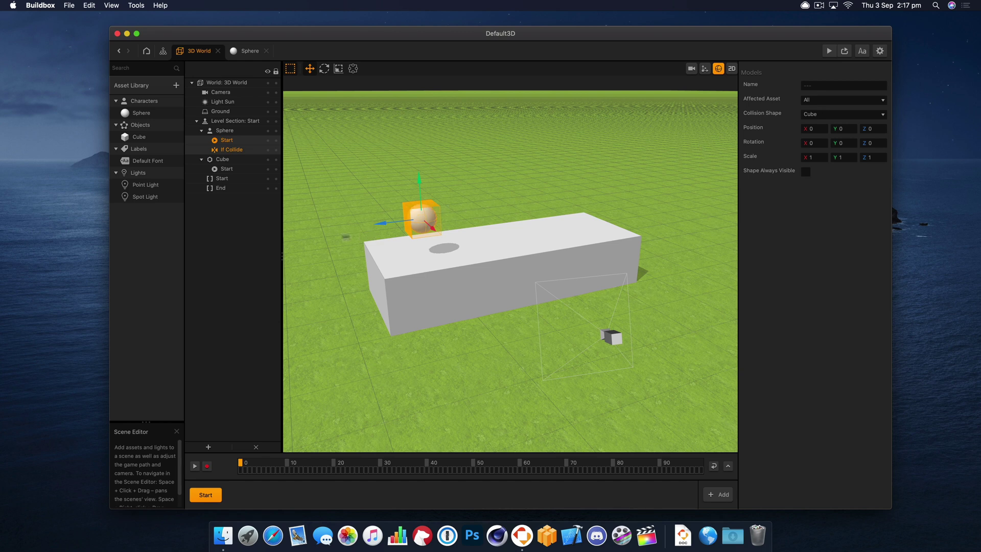
left_click(816, 114)
left_click(846, 130)
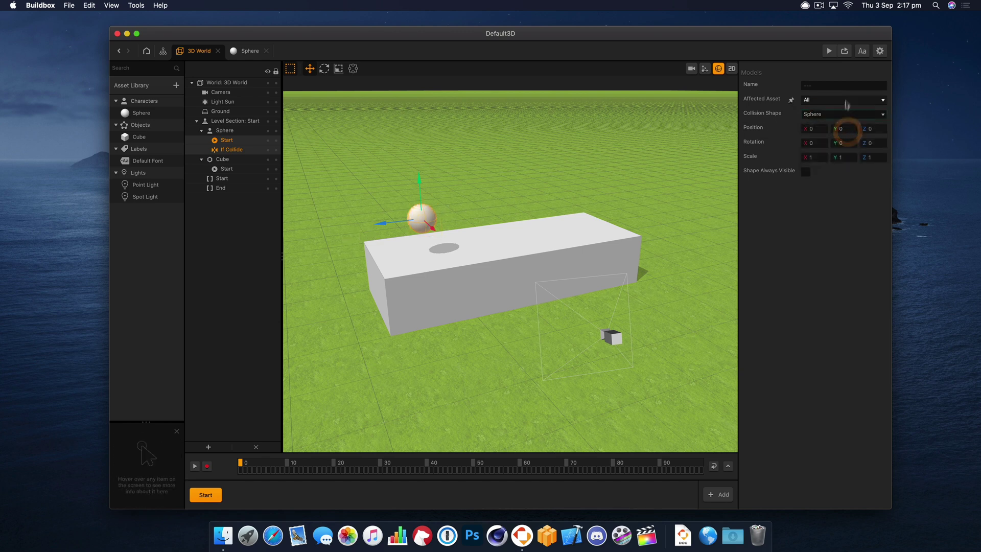
- Scale the character's collision shapes uniformly to about 0.997, and run and close a preview of the game
scroll(410, 221, "up", 5)
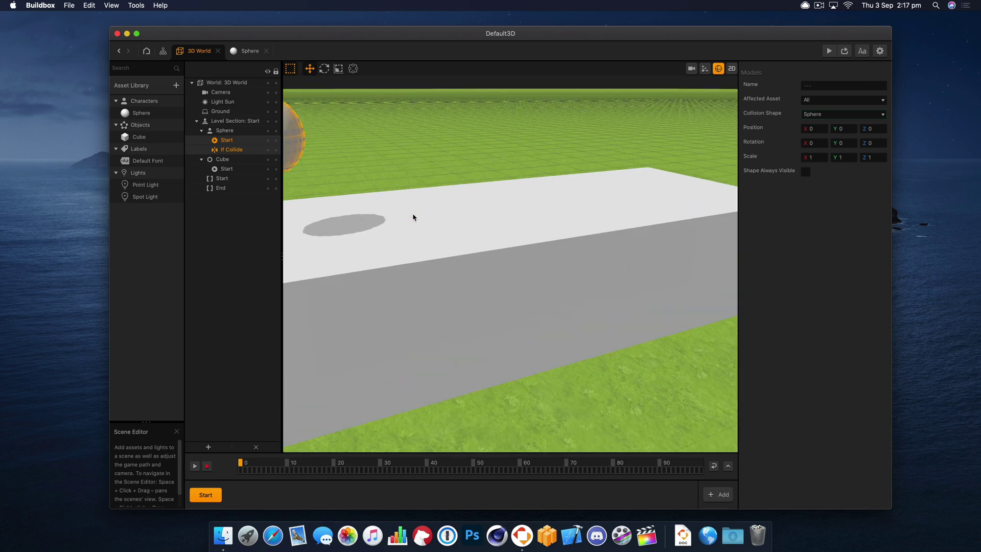
scroll(414, 217, "down", 3)
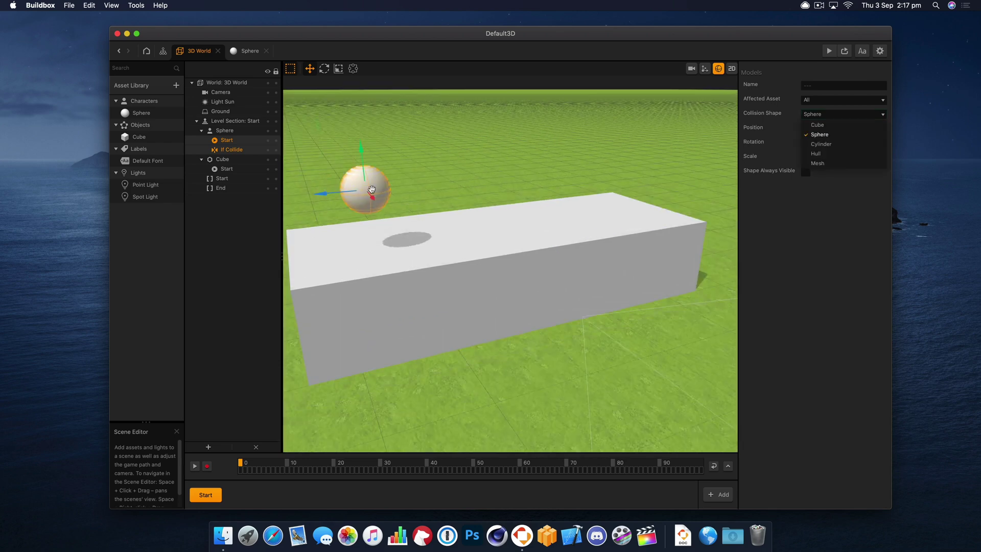
left_click(338, 69)
left_click_drag(367, 191, 367, 190)
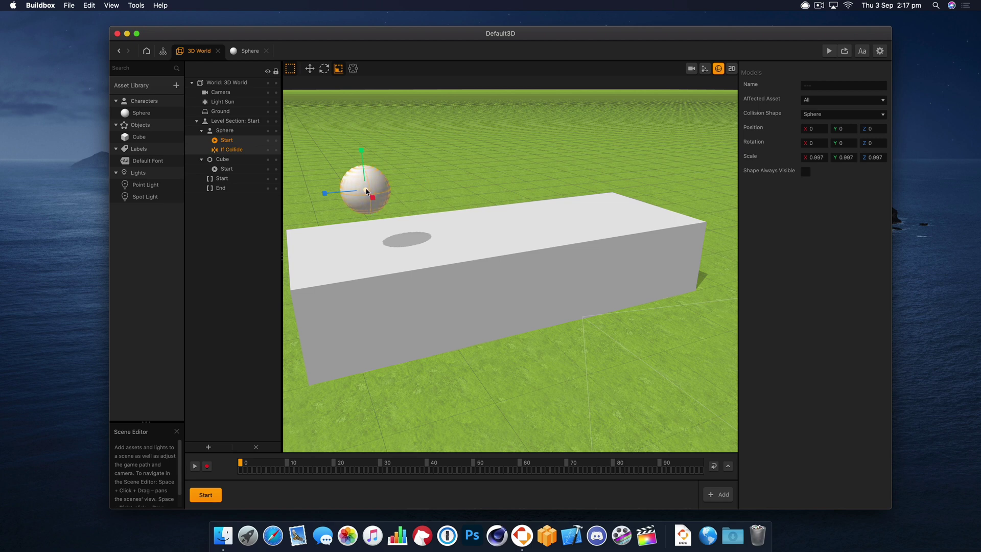
left_click(828, 50)
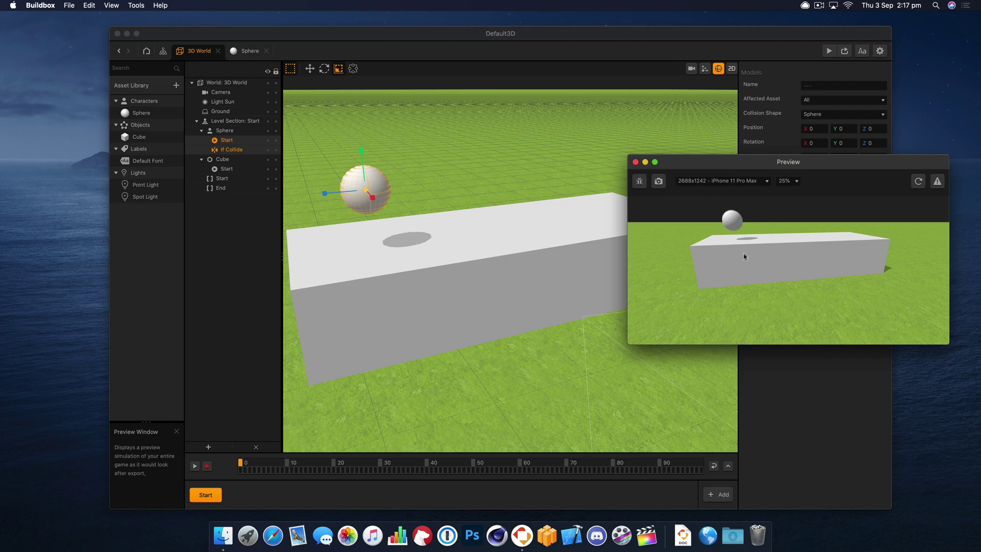
left_click(635, 162)
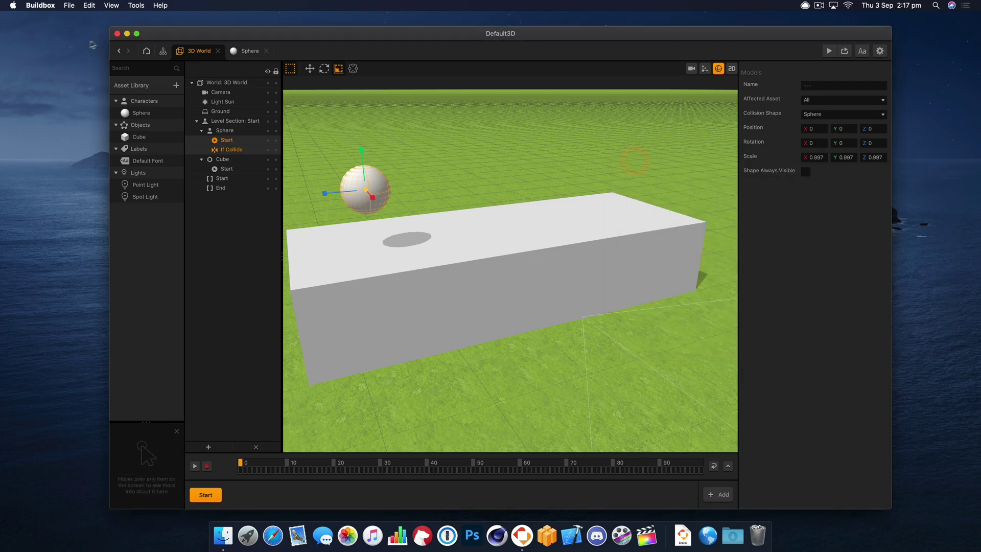
- Set the 3D World's Y gravity to -25 in the mind map, then run and close a preview of the game
left_click(163, 51)
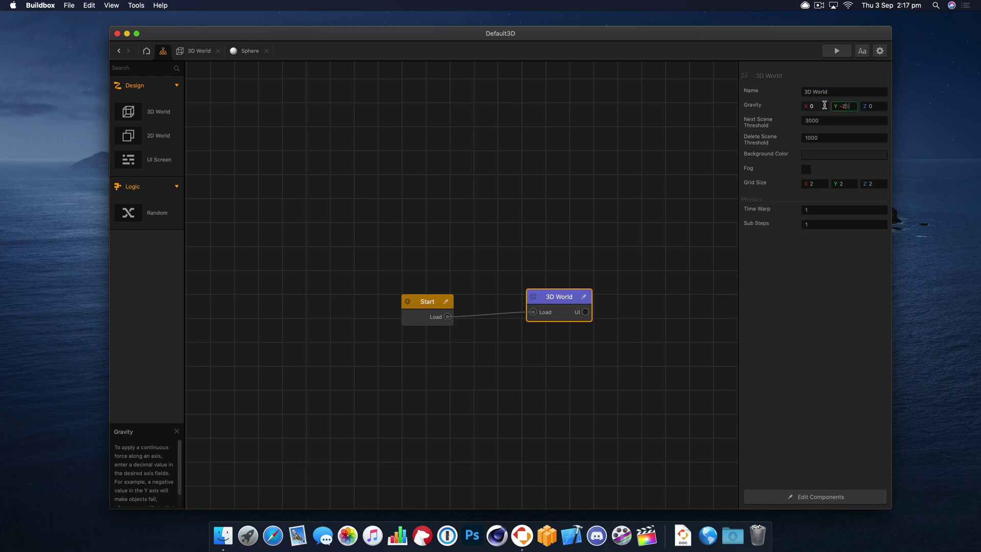
left_click_drag(557, 296, 548, 275)
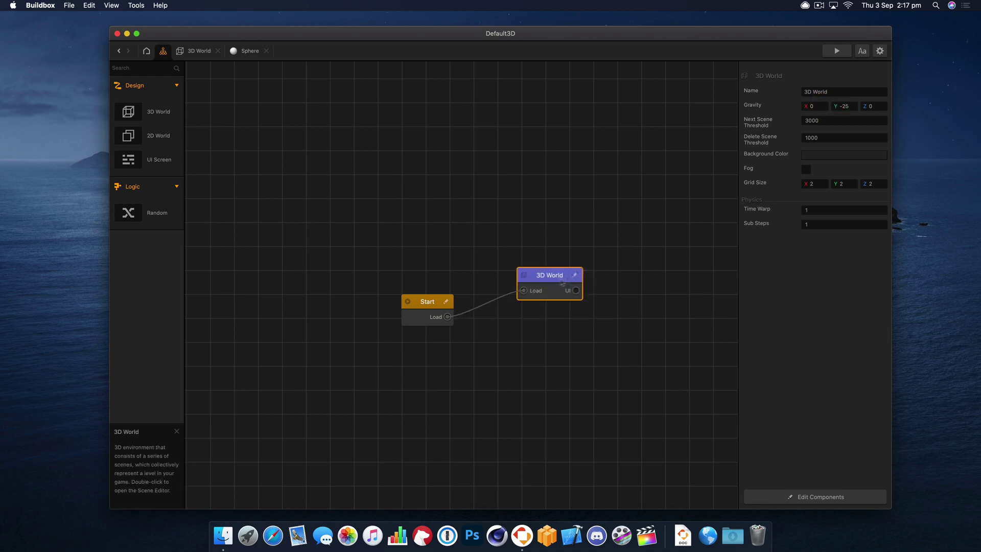
left_click(837, 51)
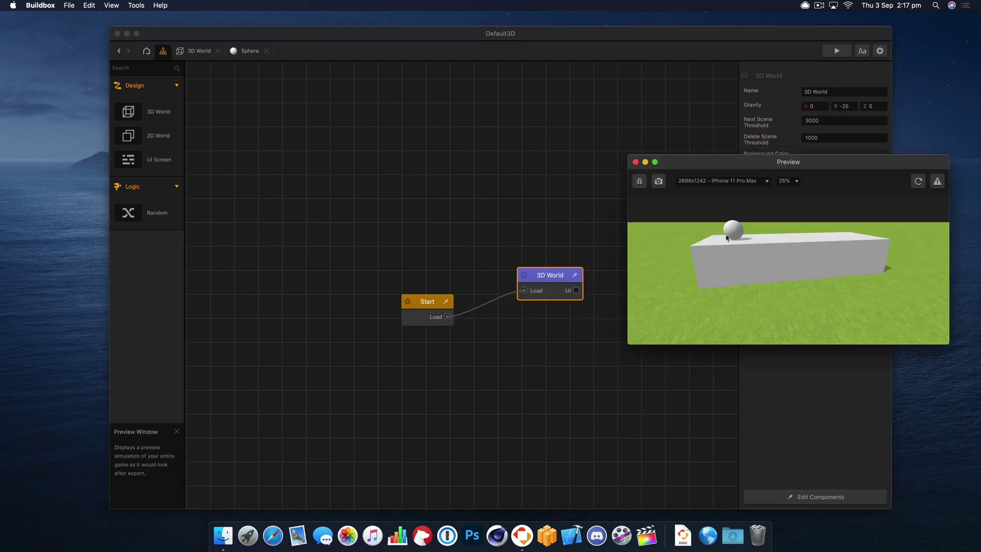
left_click(635, 163)
- Review the Sphere character's physics and jump settings in the 3D World scene, then run and close a preview
left_click(199, 51)
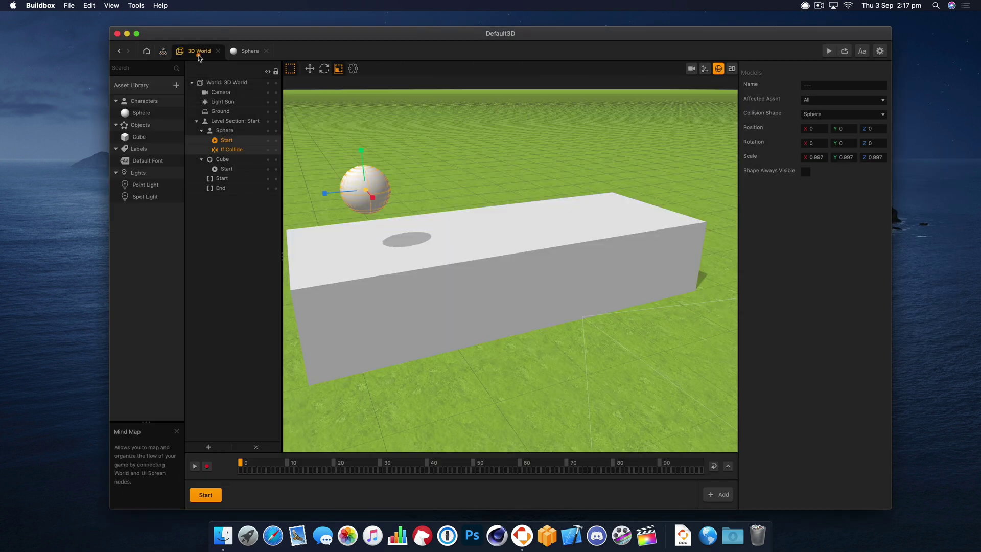
left_click(225, 131)
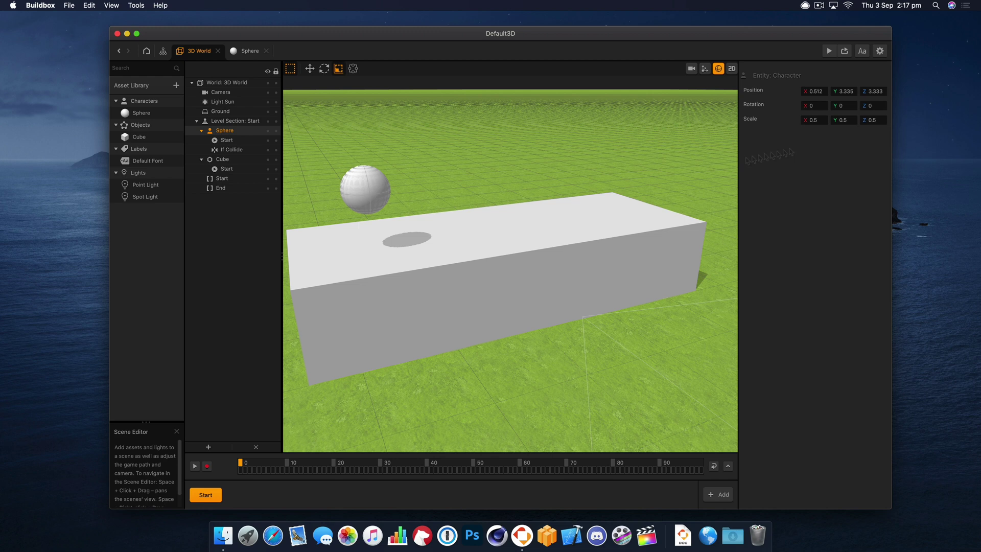
left_click(142, 113)
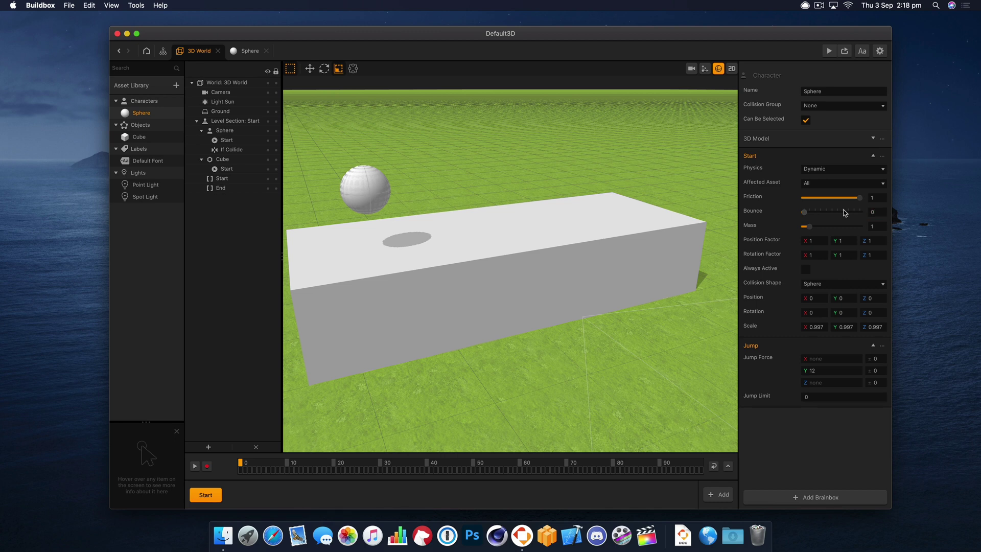
left_click(845, 51)
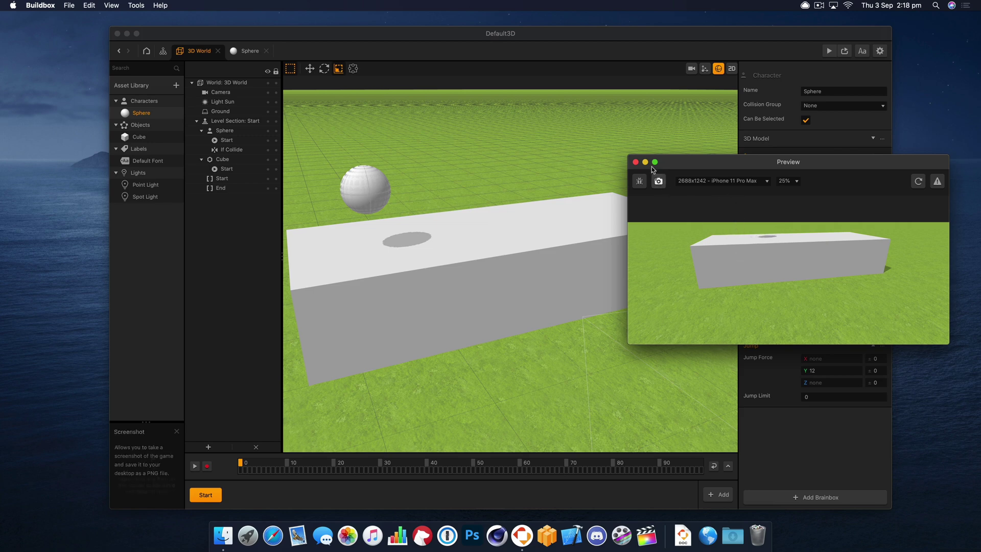
left_click(636, 162)
- Look through the scene camera and adjust it to view the platform from slightly higher, then run and close a preview
left_click(691, 67)
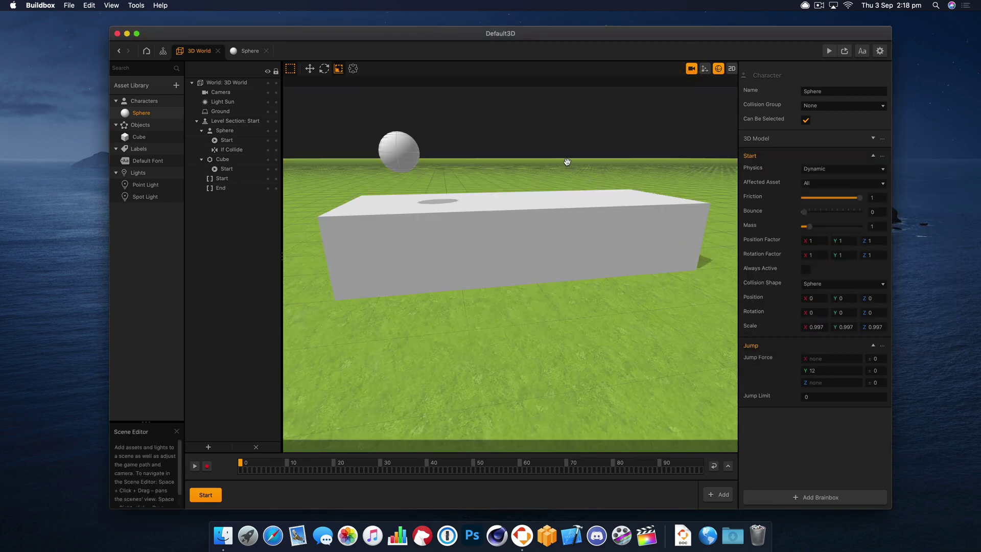
mouse_move(567, 162)
left_mouse_down()
mouse_move(553, 159)
mouse_move(553, 176)
left_mouse_up()
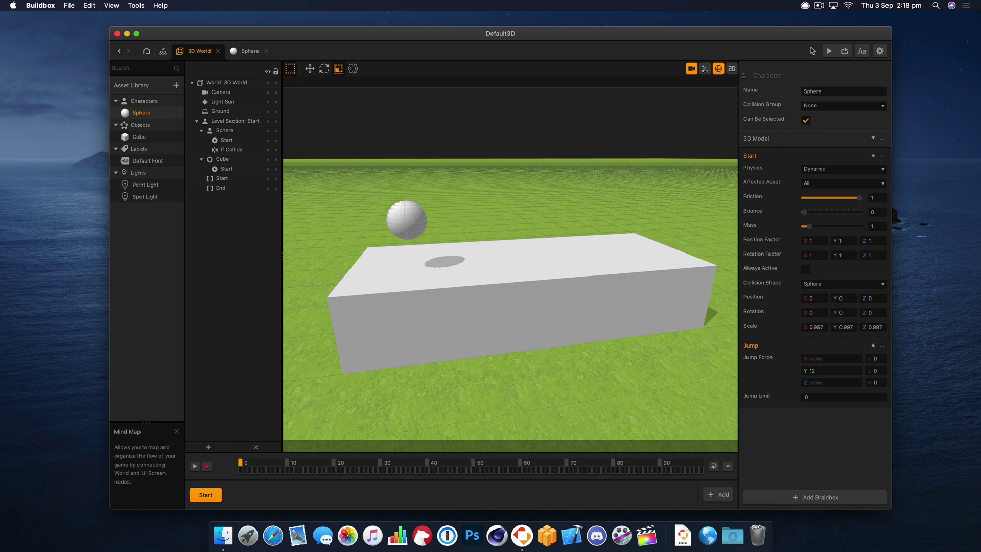
left_click(829, 51)
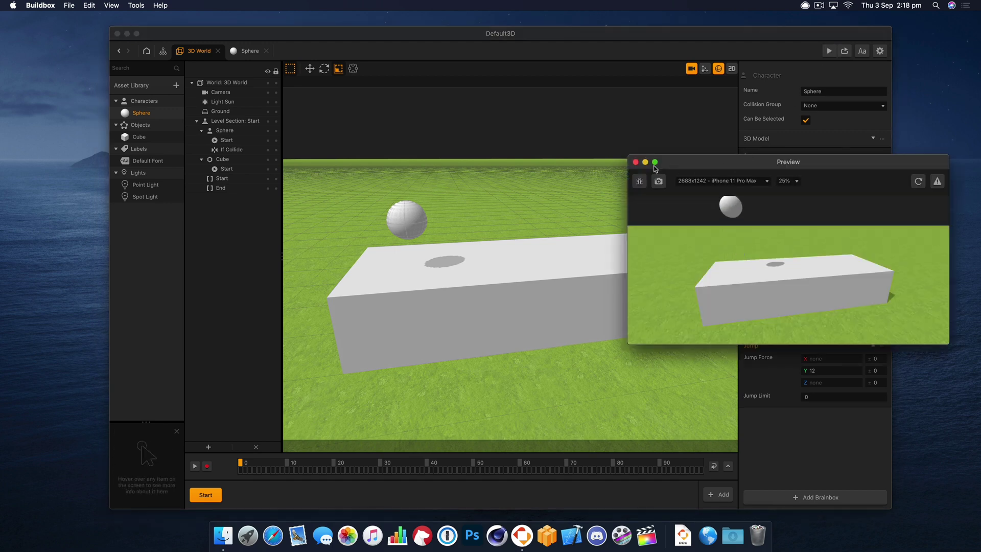
left_click(635, 162)
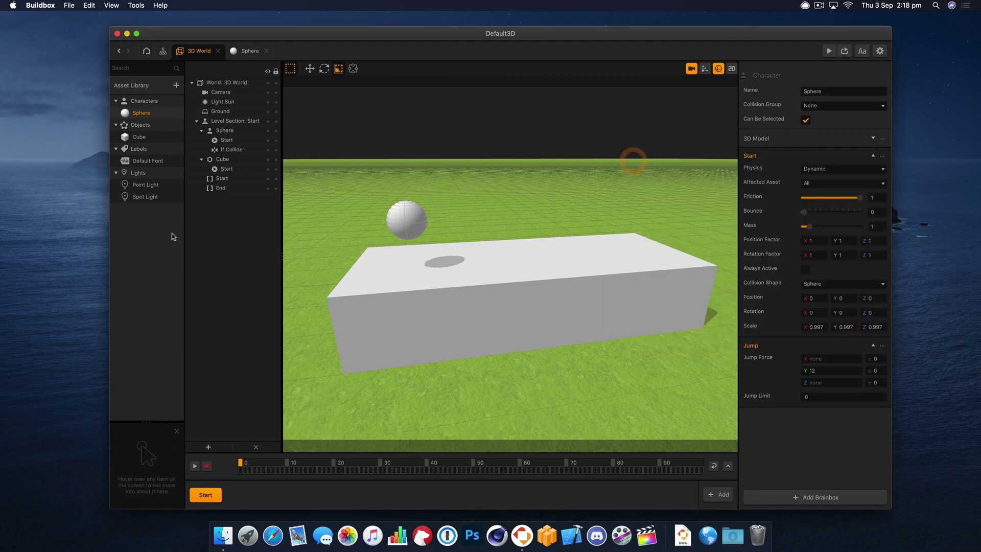
- Add a UI Screen node to the mind map and connect the 3D World's UI output to its Load input
left_click(163, 51)
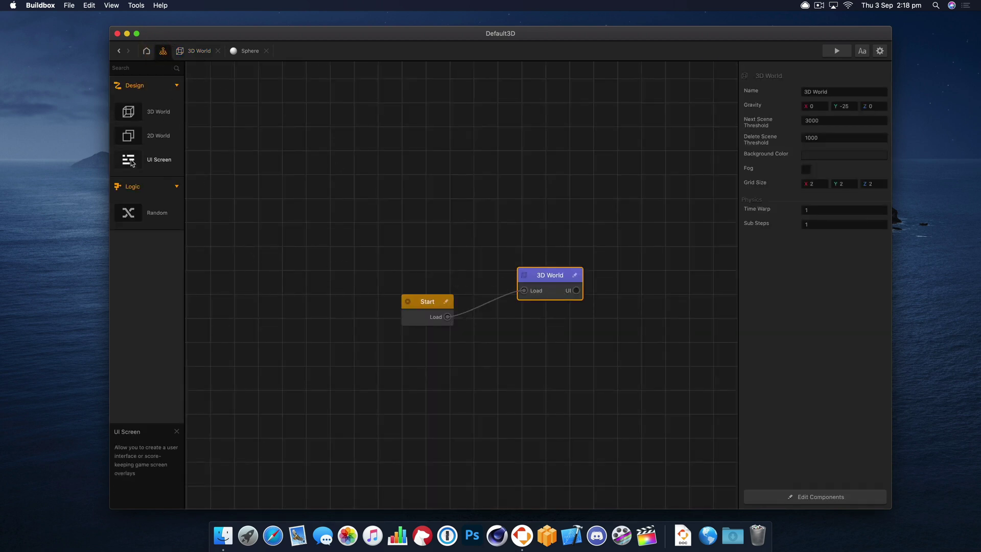
left_click_drag(131, 162, 573, 205)
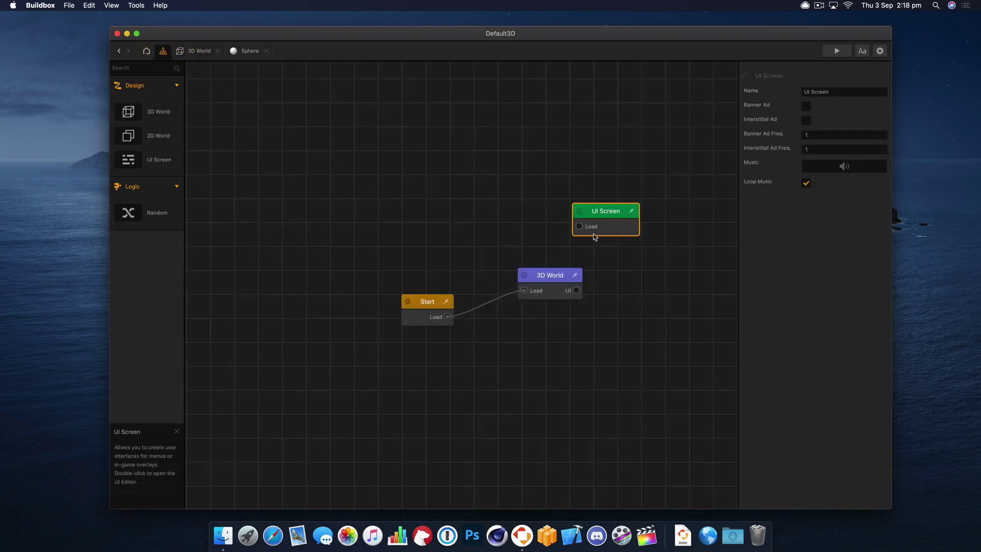
left_click_drag(577, 291, 578, 227)
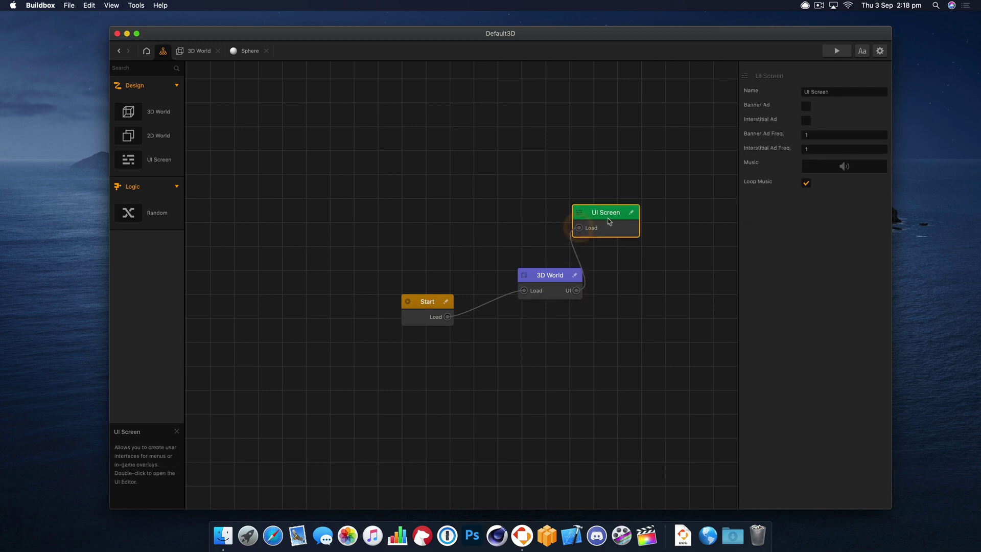
- Open the UI Screen, fill its left half with a Control Button, and place a duplicate over the right half
double_click(618, 219)
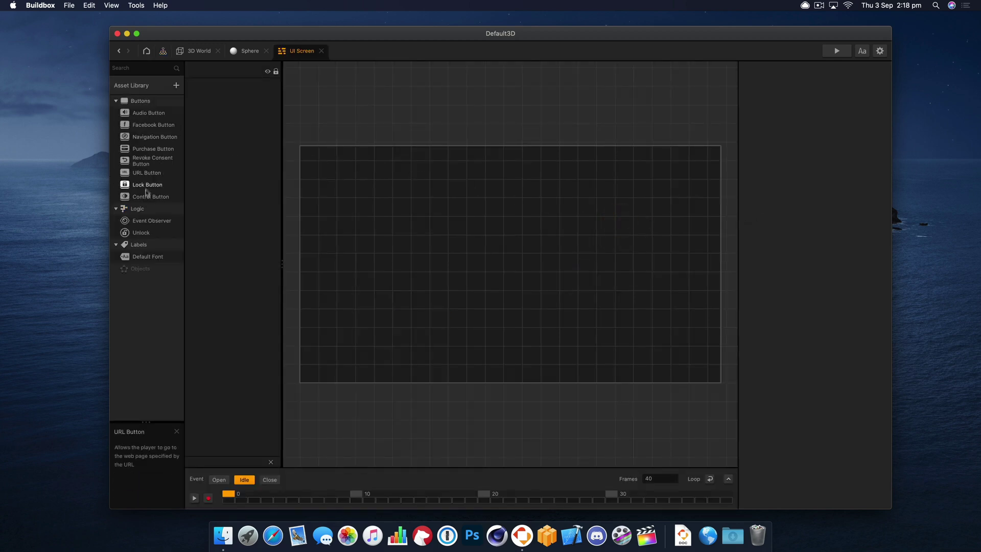
left_click_drag(361, 201, 508, 393)
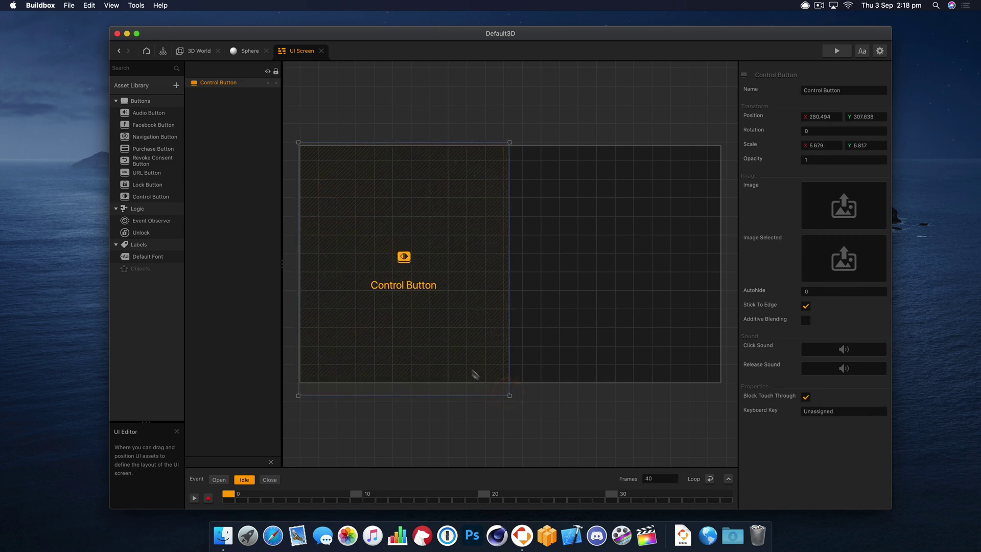
key("super+d")
left_click_drag(589, 294, 591, 293)
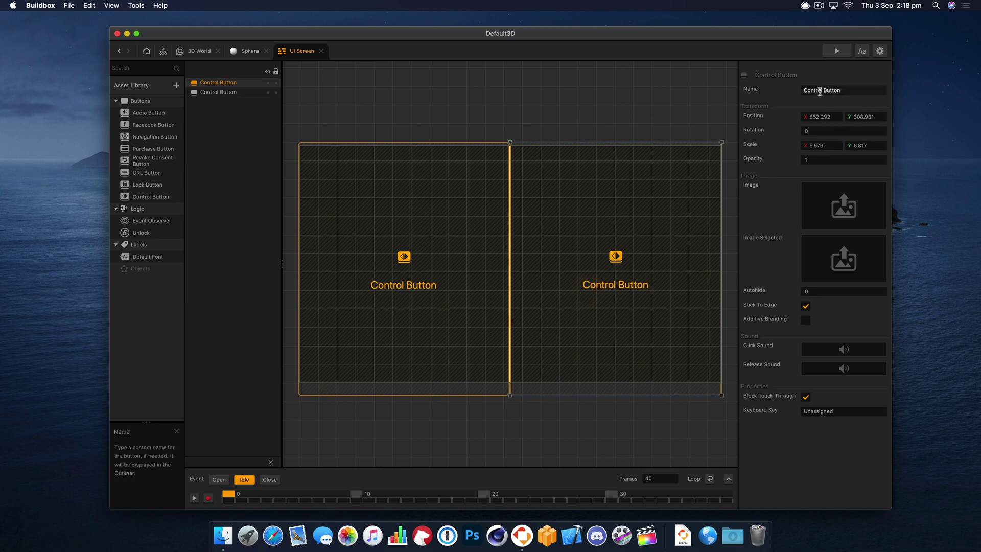
- Rename the control button covering the right half of the UI Screen as Right Button
left_click(472, 207)
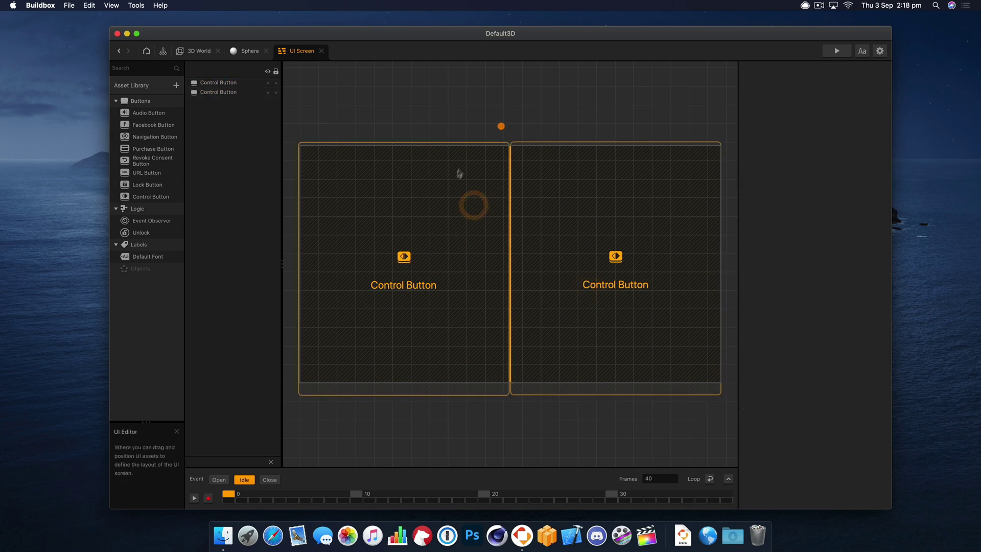
left_click(454, 177)
left_click(621, 193)
left_click(631, 119)
left_click(643, 198)
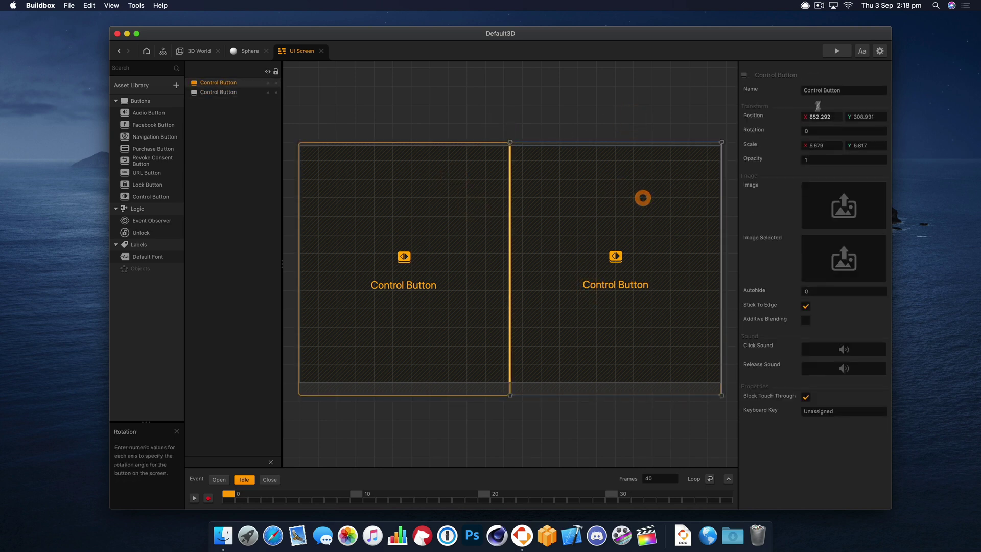
left_click(818, 92)
type("Right")
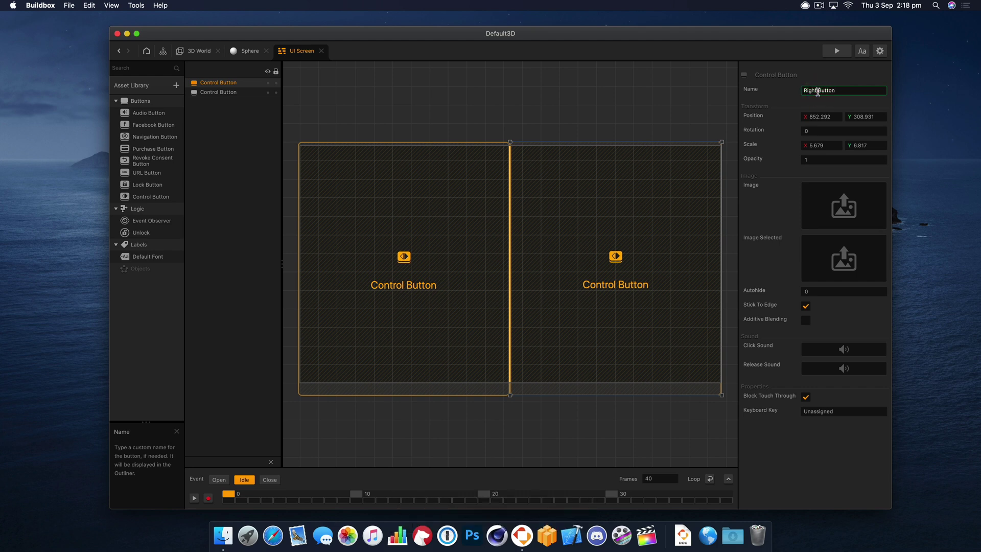
key("Return")
- Rename the control button covering the left half of the UI Screen as Left Button
left_click(419, 268)
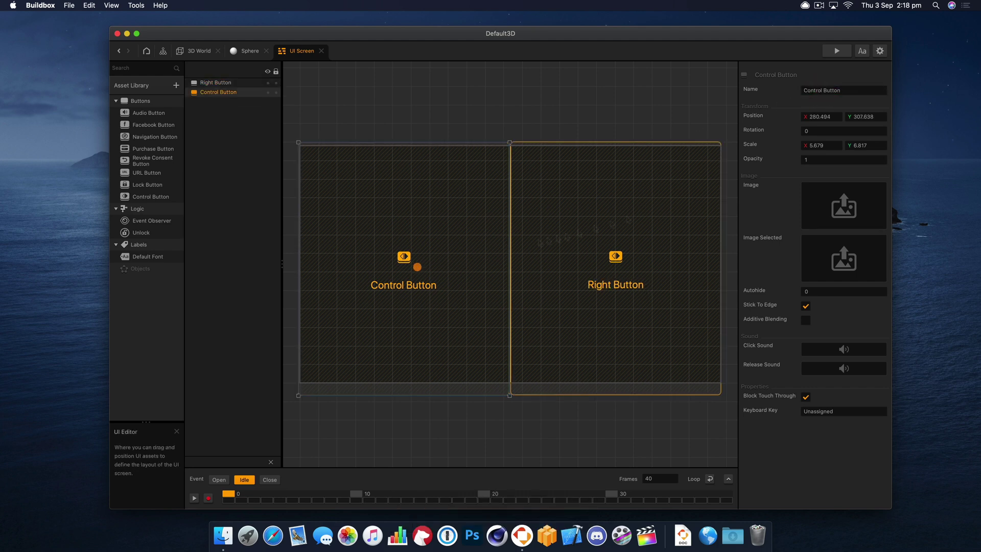
type("Left")
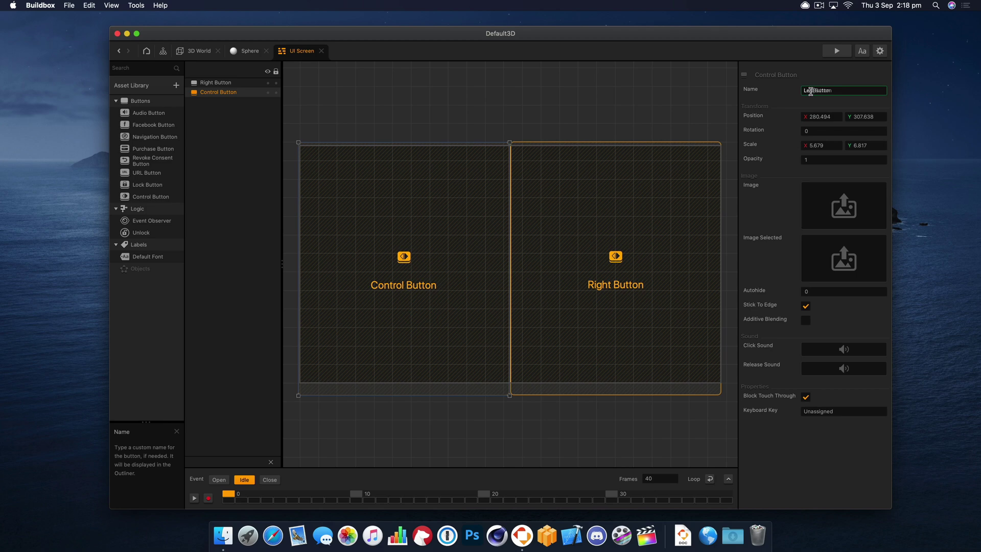
key("Return")
left_click(534, 204)
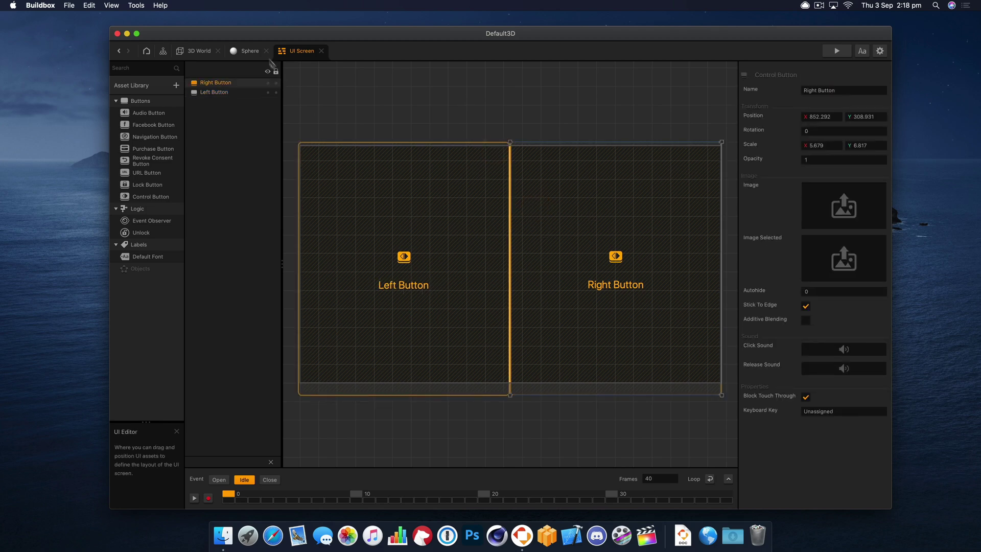
- Close the Sphere and UI Screen editors, then reopen the Sphere's node map and move its 3D Model node up
left_click(245, 51)
left_click(202, 51)
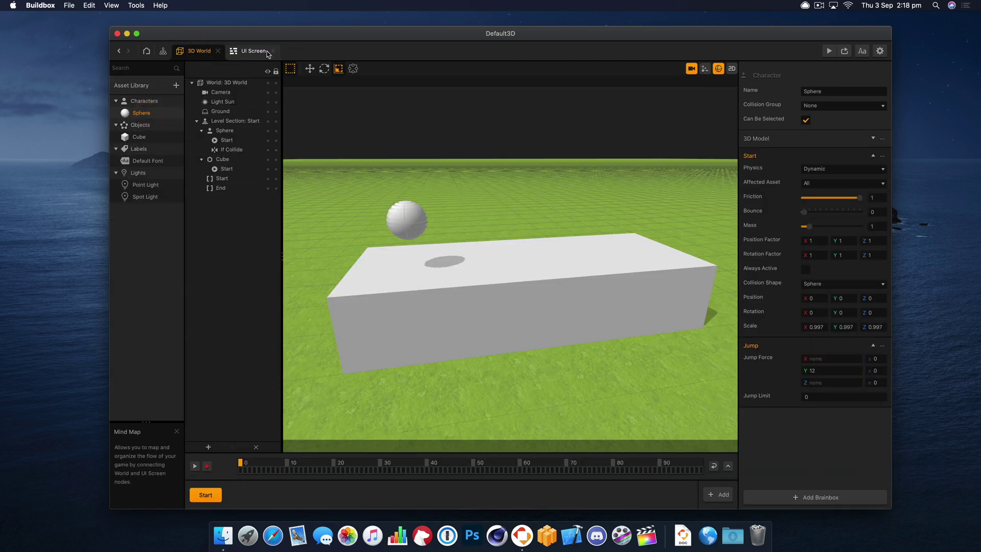
left_click(253, 51)
left_click(273, 51)
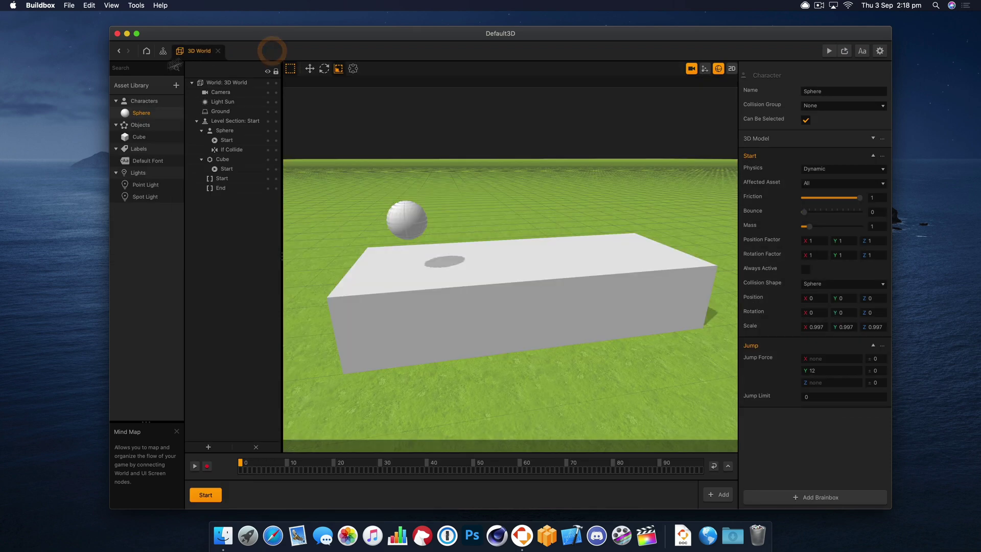
double_click(141, 107)
left_click_drag(499, 246, 483, 213)
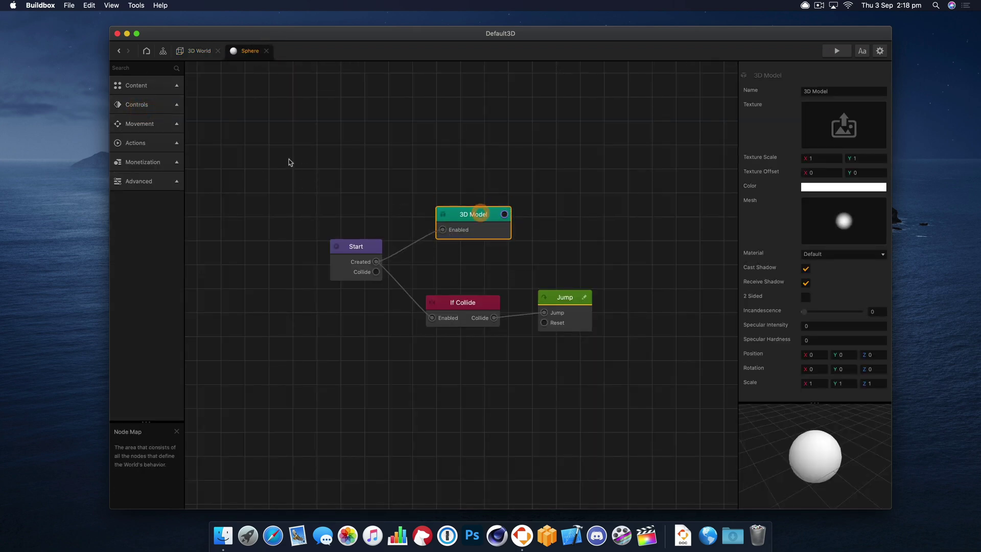
- Add two UI Button control nodes to the Sphere's node map, one above the other
left_click(142, 108)
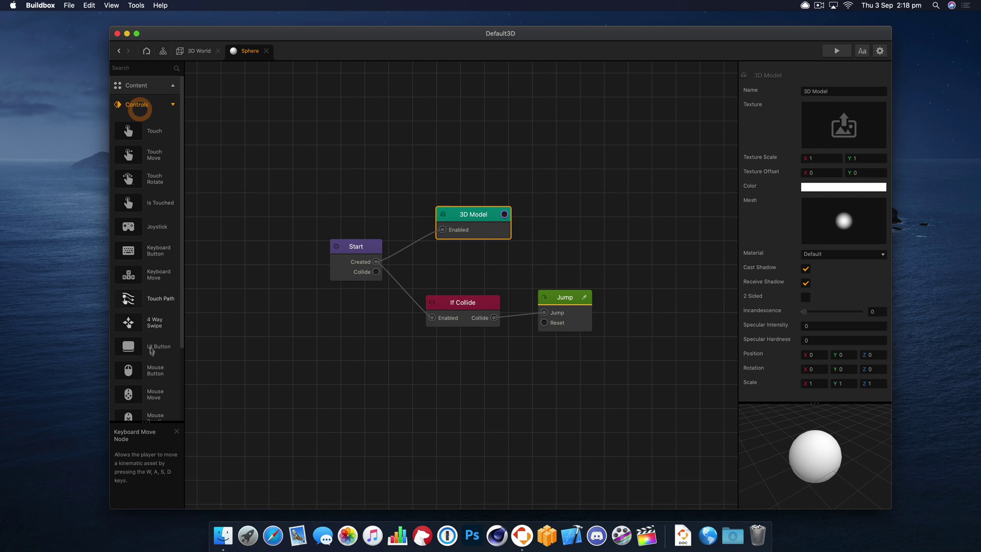
left_click_drag(550, 156, 551, 158)
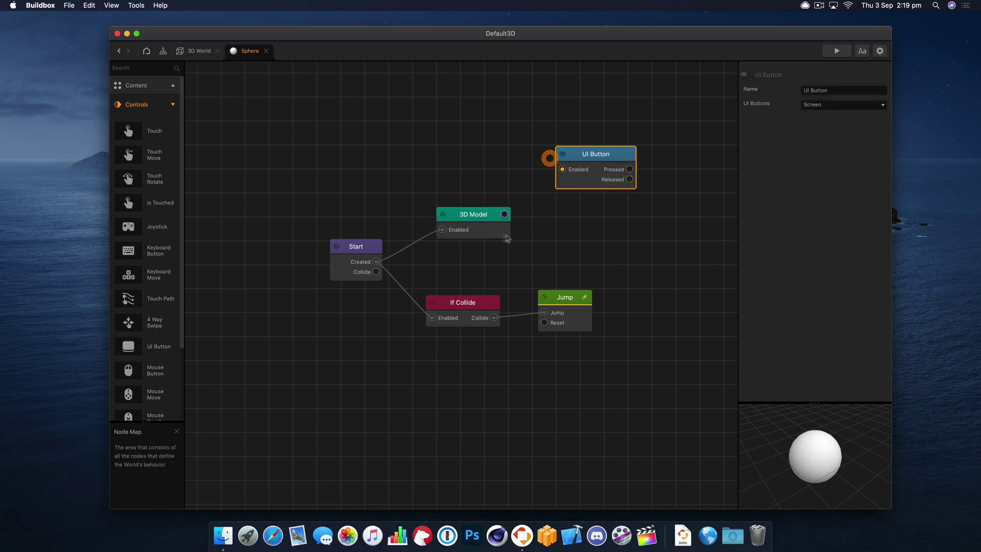
left_click_drag(459, 269, 585, 204)
left_click_drag(595, 153, 592, 146)
- Rename the upper UI Button node as Left Button and the lower one as Right Button
type("Left")
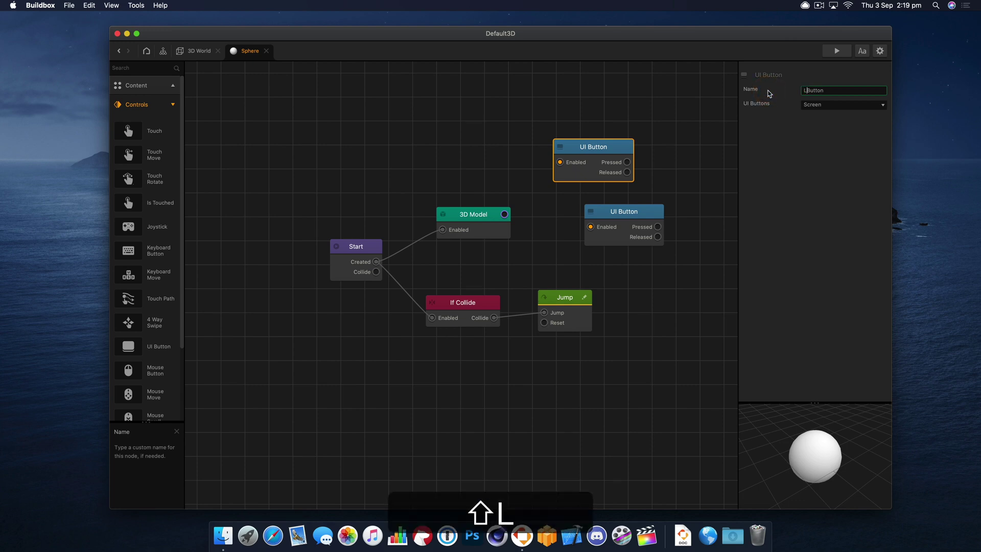
left_click(626, 215)
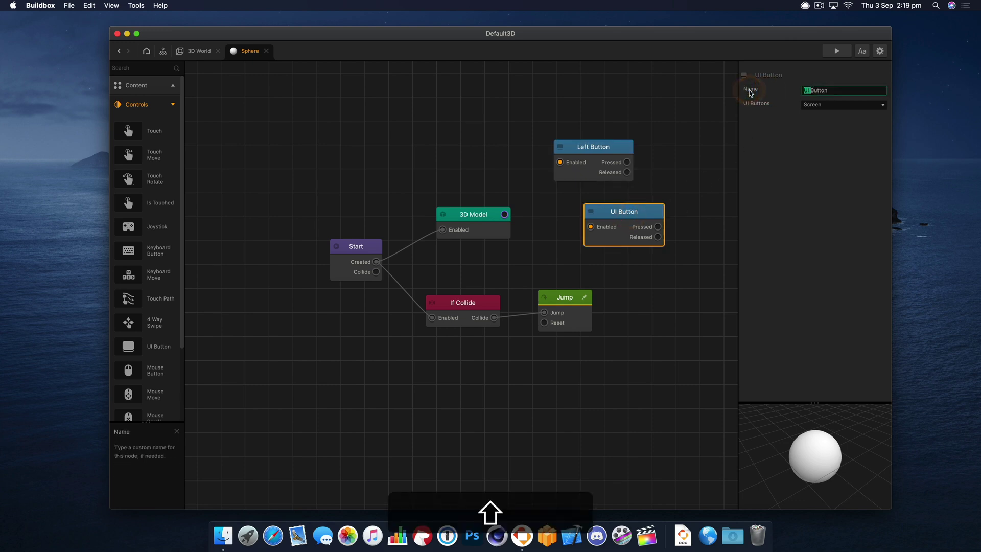
type("Right")
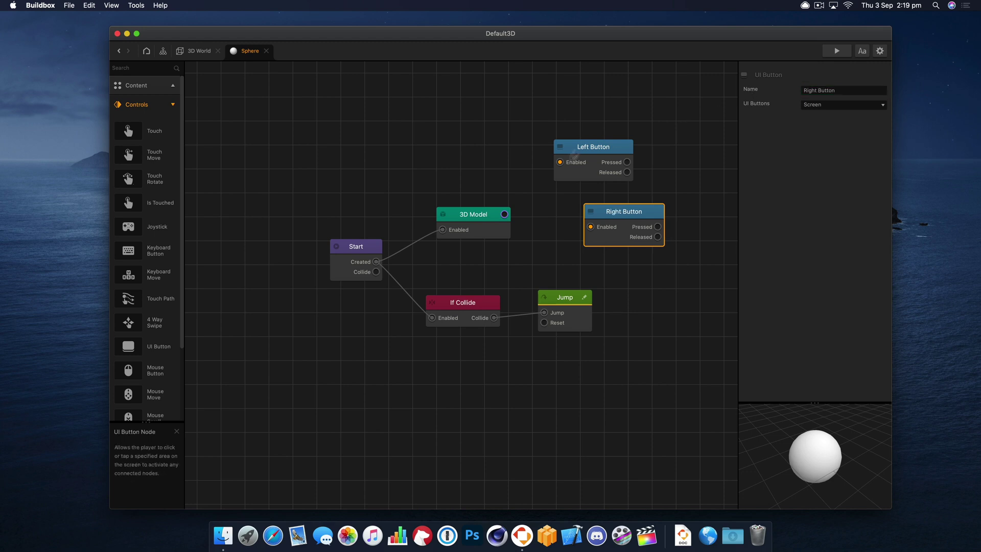
left_click_drag(509, 214, 519, 203)
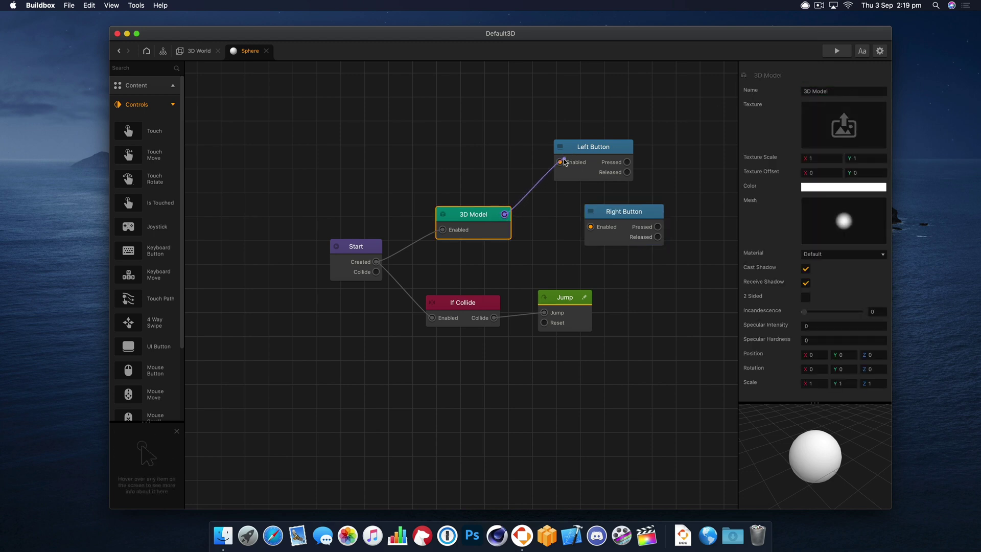
left_click_drag(563, 163, 561, 163)
left_click(523, 191)
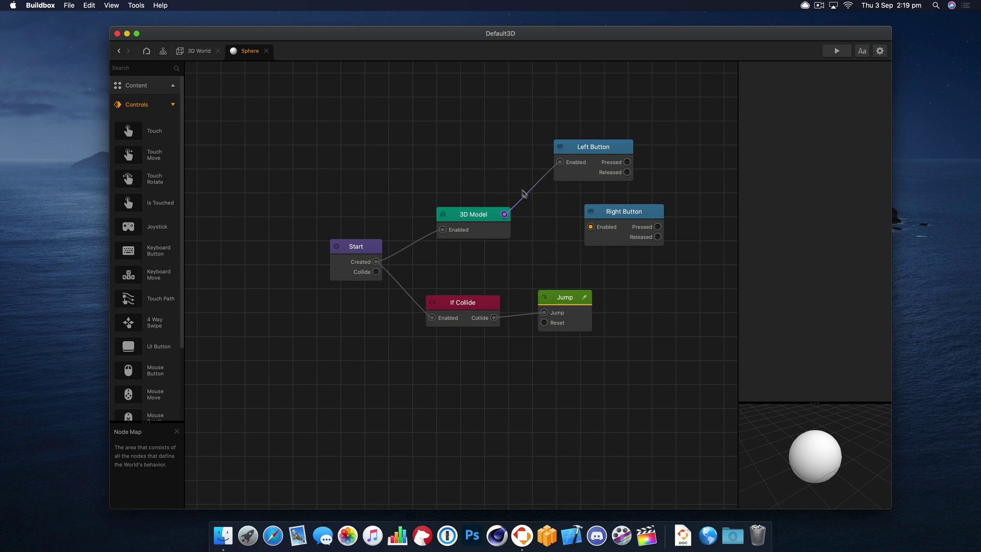
left_click(525, 189)
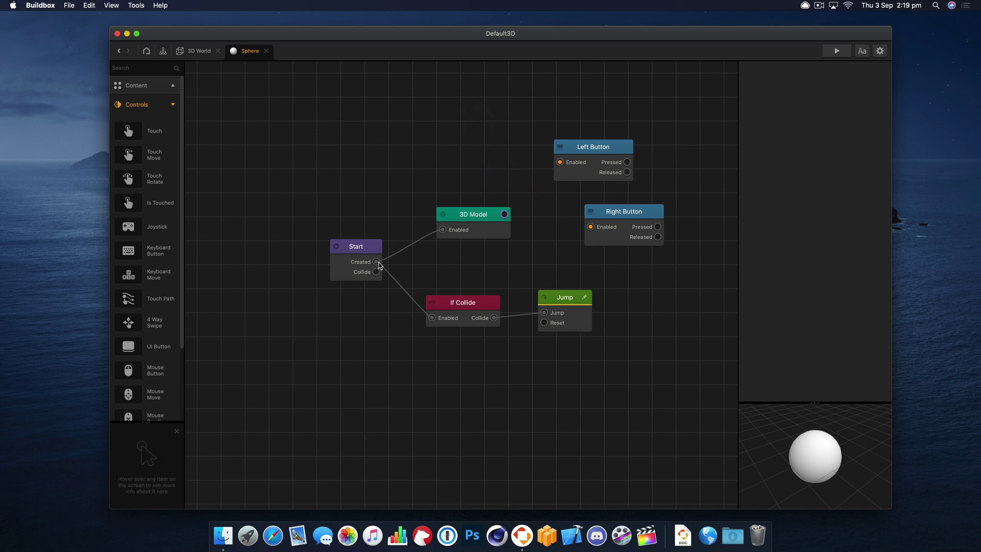
- Connect the Start node's Created output to the Enabled inputs of the Left Button and Right Button nodes
left_click_drag(376, 262, 422, 224)
left_click_drag(493, 218, 560, 162)
left_click_drag(378, 261, 591, 227)
mouse_move(560, 163)
left_mouse_down()
mouse_move(548, 163)
mouse_move(561, 163)
left_mouse_up()
left_click_drag(607, 141, 613, 138)
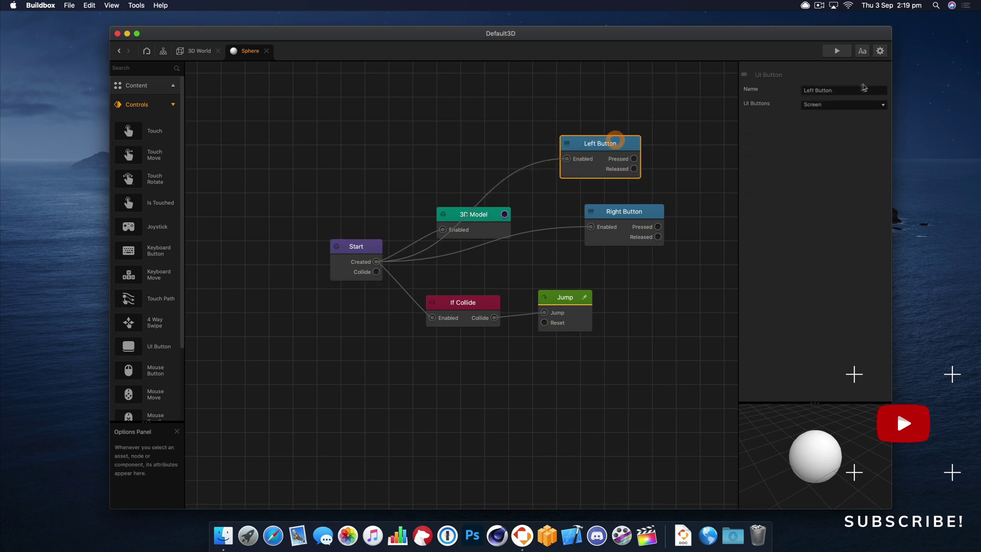
- Assign the screen's Left Button to the Left Button node and its Right Button to the Right Button node
left_click(817, 105)
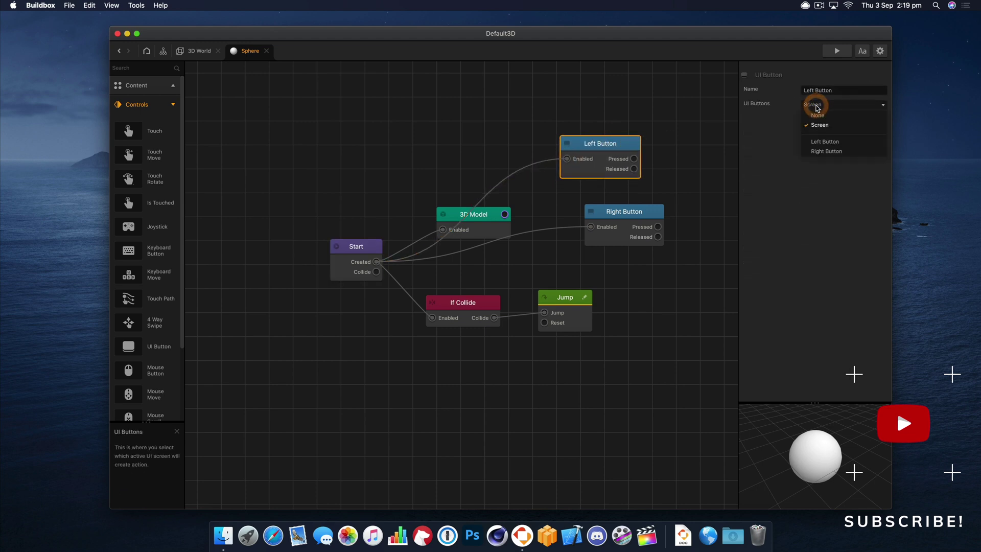
left_click(847, 143)
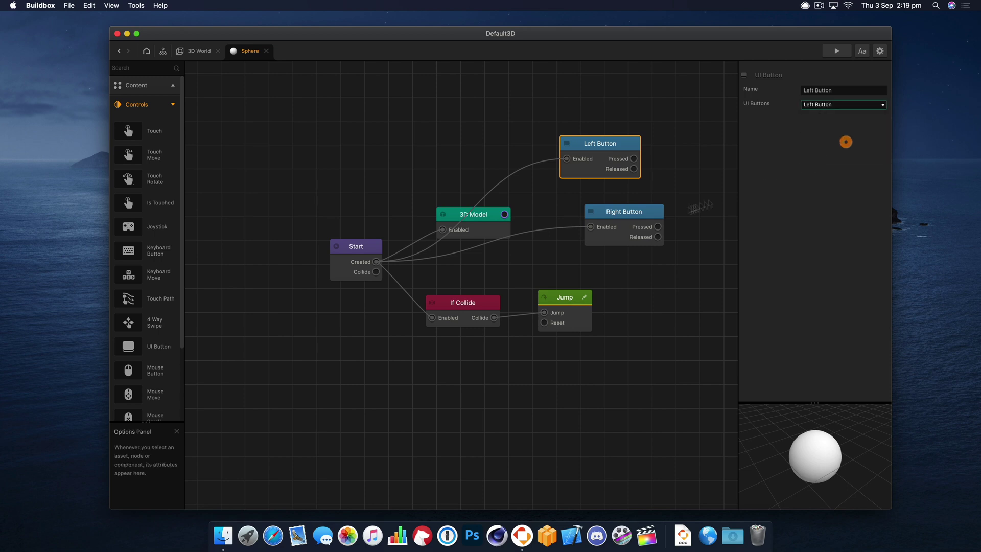
left_click(652, 210)
left_click(841, 105)
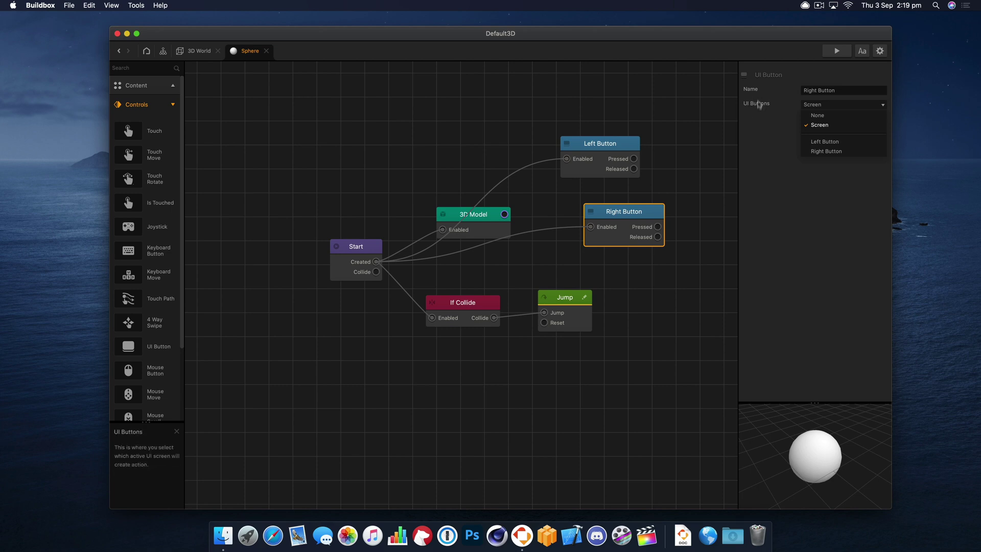
left_click(827, 152)
left_click(650, 148)
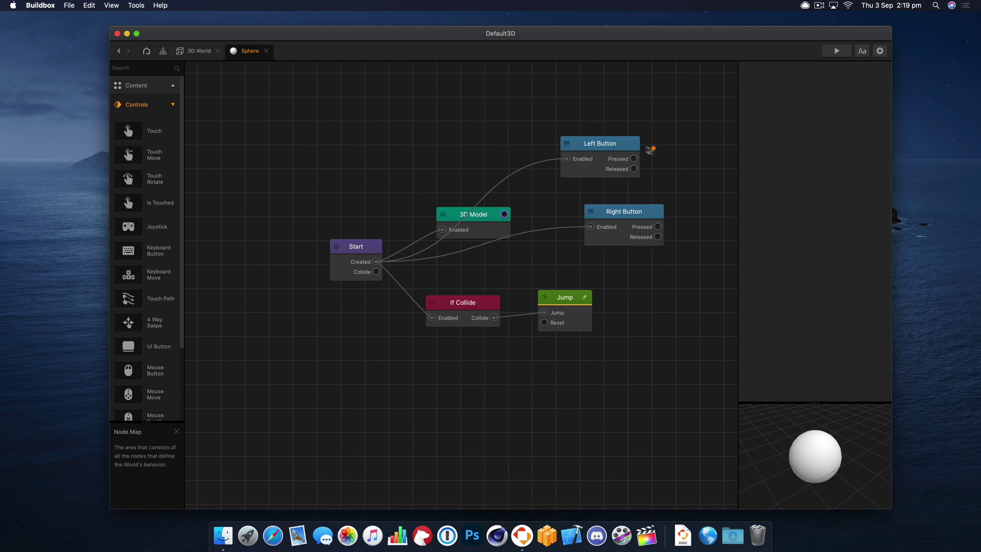
- Move the Left Button and Right Button nodes closer to the 3D Model node in the node map
left_click(633, 146)
left_click(611, 219)
left_click_drag(577, 241, 530, 264)
left_click_drag(603, 159, 566, 166)
left_click_drag(581, 236, 576, 235)
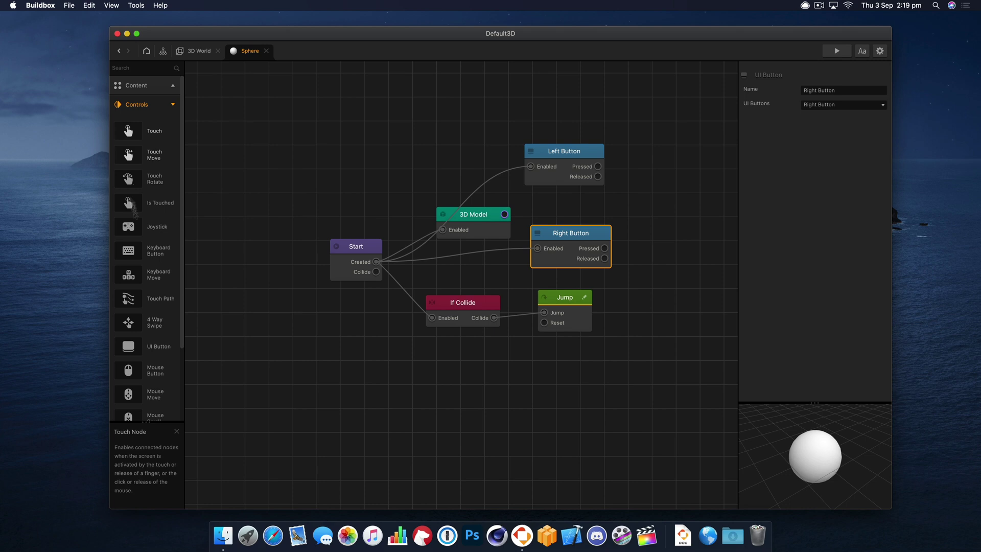
- Add a Move node beside the Left Button node and connect the button's Pressed output to its Enabled input
left_click(137, 86)
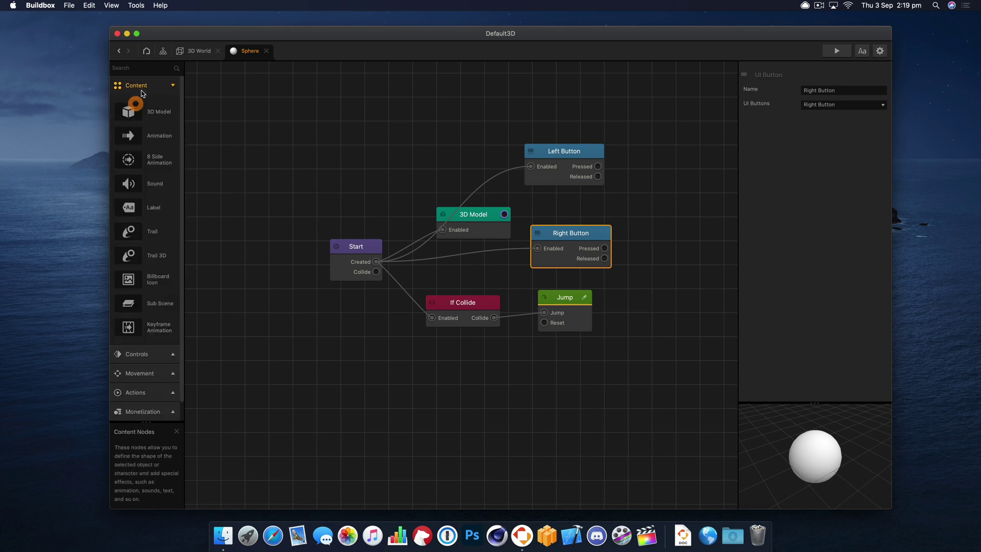
left_click(142, 85)
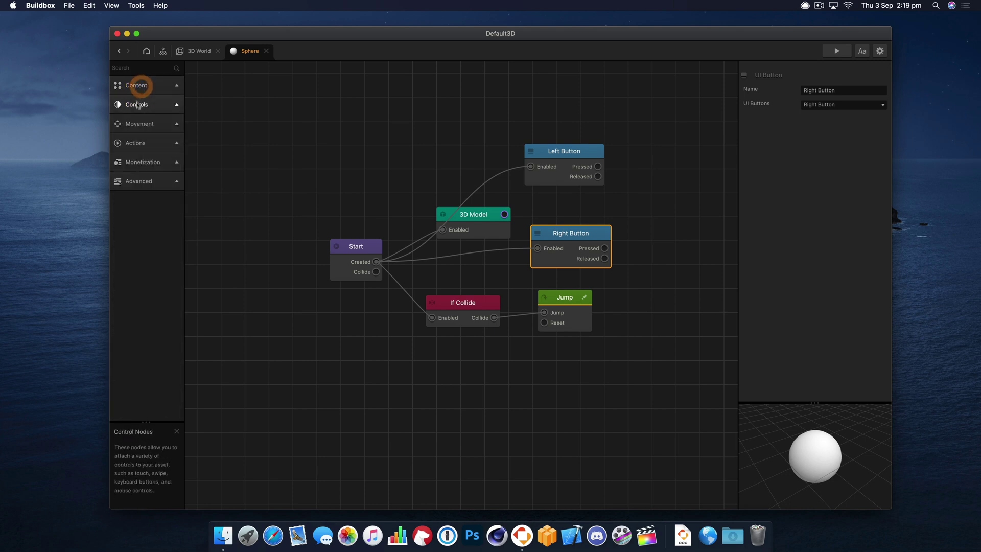
left_click(139, 124)
left_click_drag(215, 185, 678, 168)
left_click(571, 155)
left_click_drag(598, 166, 673, 152)
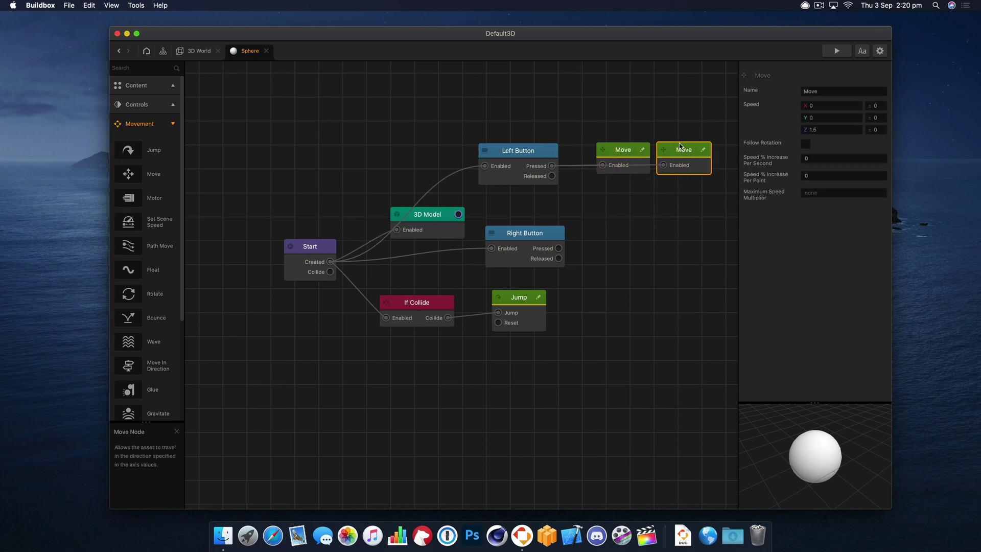
- Add a second Move node beside the Right Button node and connect that button's Pressed output to its Enabled input
left_click_drag(679, 146, 646, 244)
mouse_move(610, 222)
left_mouse_down()
mouse_move(584, 246)
mouse_move(590, 262)
left_mouse_up()
left_click_drag(659, 247, 635, 250)
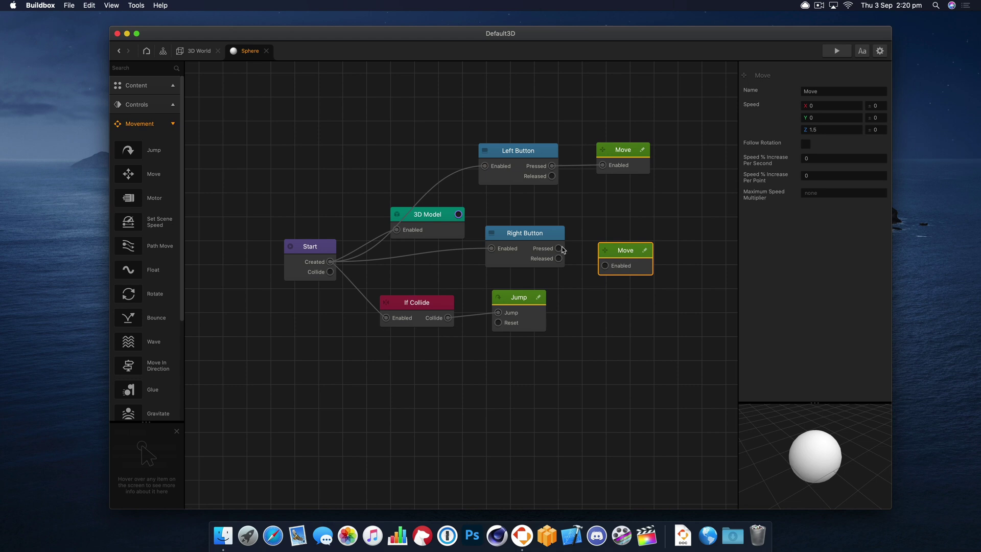
left_click_drag(559, 249, 609, 266)
- Set the Z speed to -4 on the Right Button's Move node and to 4 on the Left Button's Move node
left_click(628, 258)
left_click(828, 129)
type("1.5")
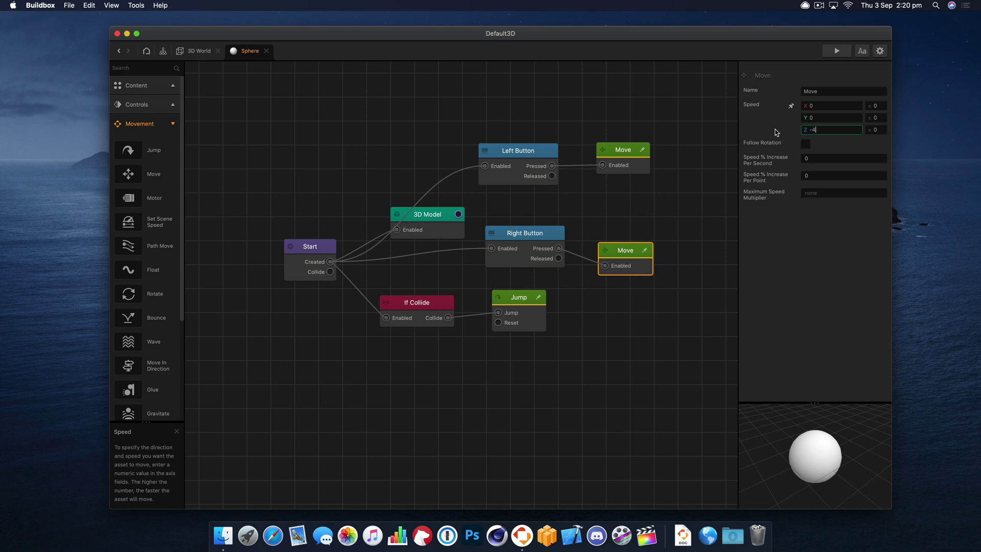
left_click(619, 166)
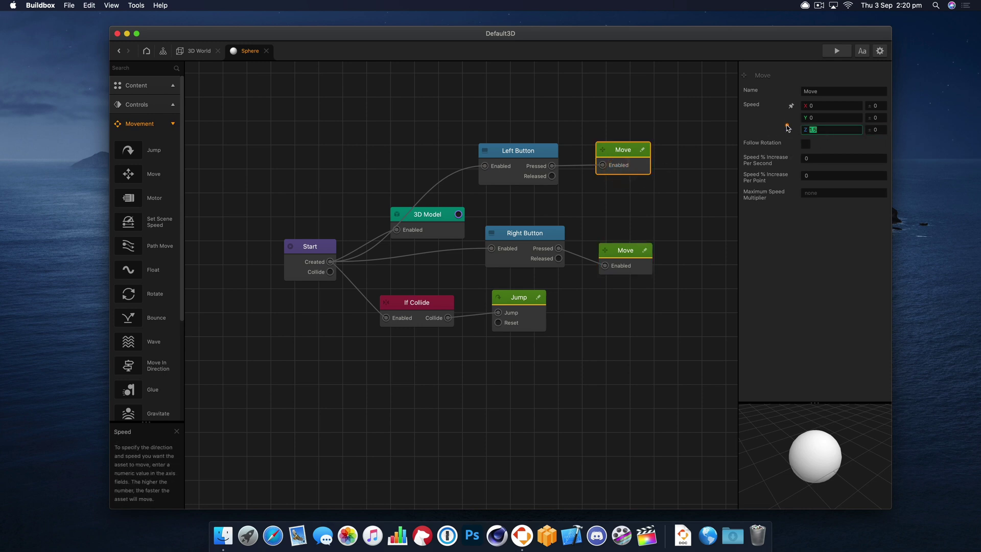
left_click(692, 213)
- Align the lower Move node with the Right Button node and move the 3D Model node up, clear of the connections
left_click_drag(631, 250, 632, 234)
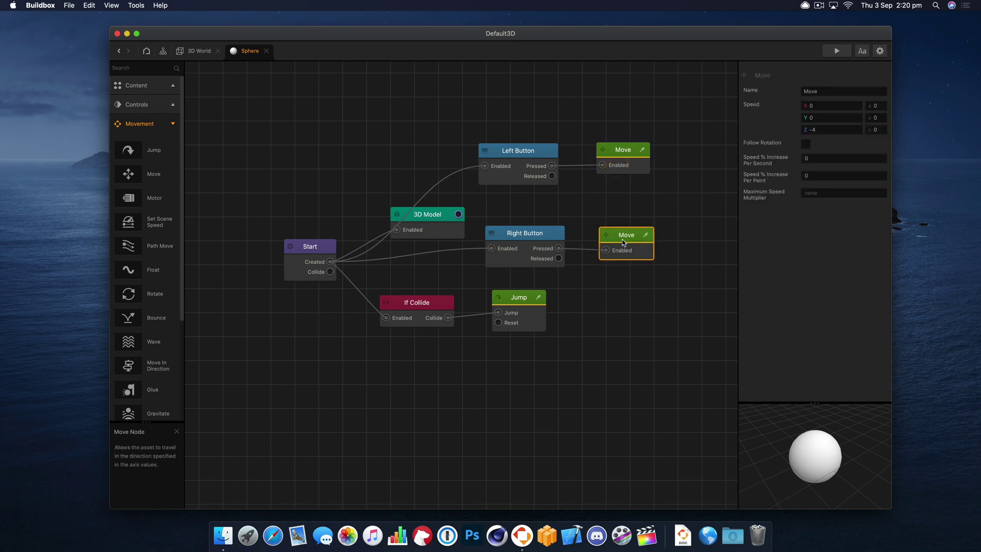
left_click(534, 246)
left_click(517, 159)
left_click(613, 161)
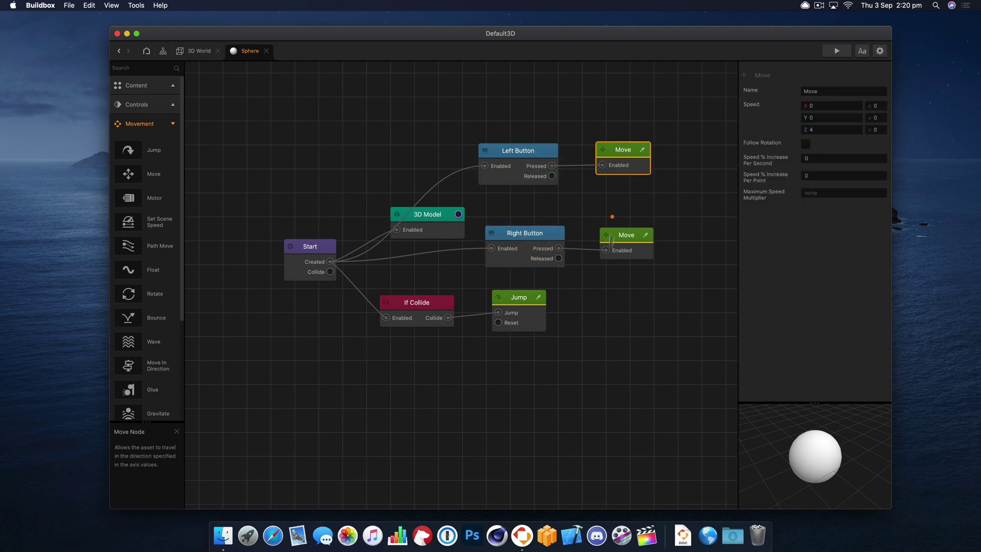
left_click(626, 240)
left_click_drag(420, 214, 362, 153)
- Preview the game, test moving the sphere with the left and right screen buttons, and close the preview
left_click(836, 51)
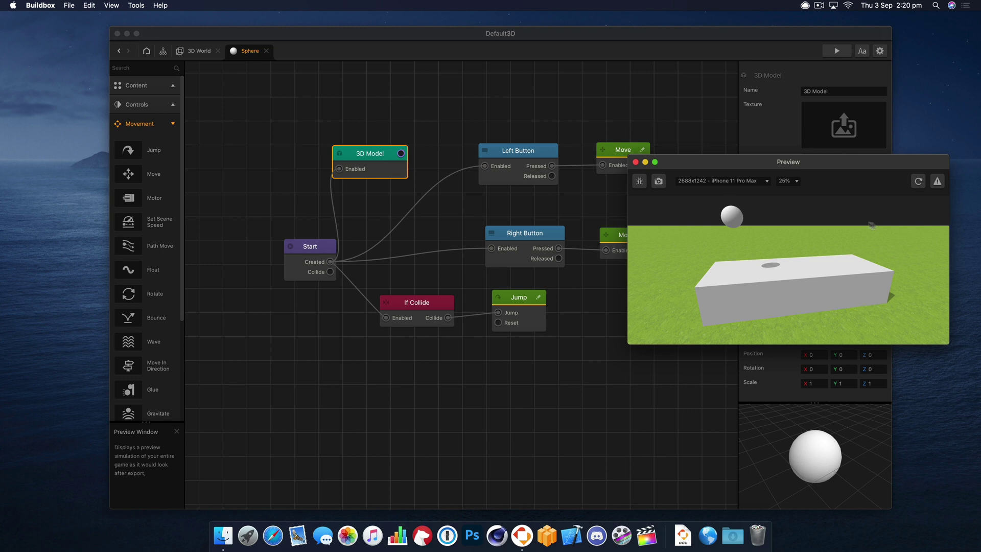
left_click(887, 226)
left_click(749, 248)
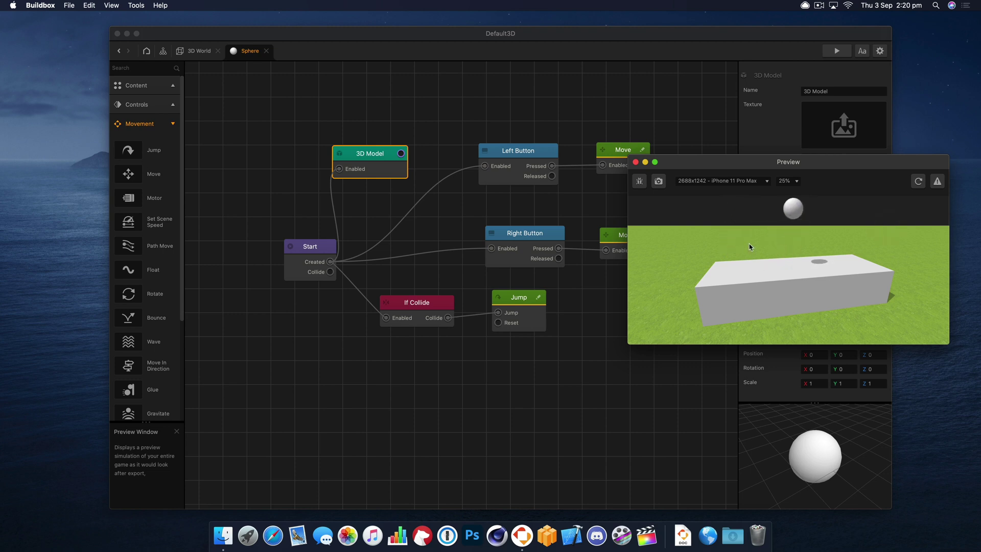
left_click(750, 247)
left_click(863, 234)
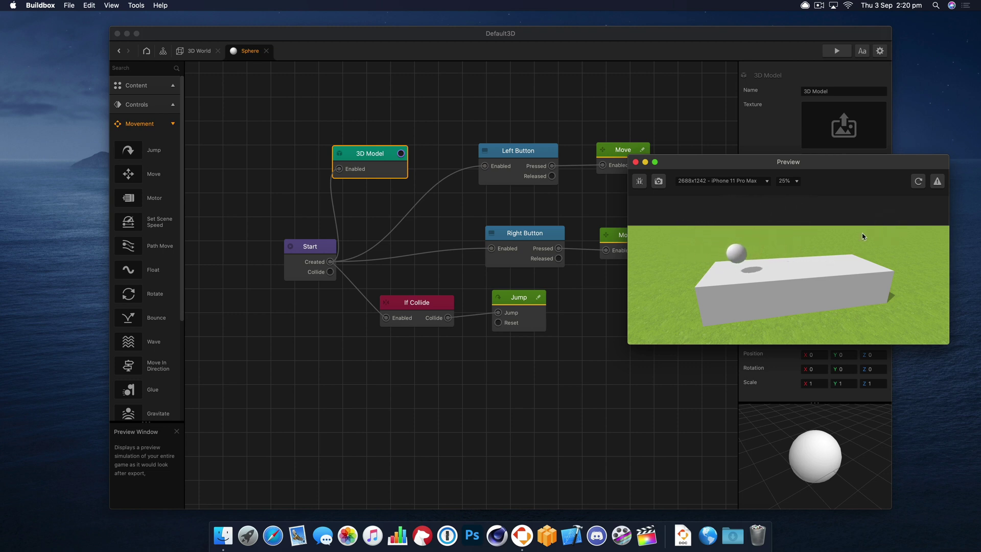
left_click(634, 162)
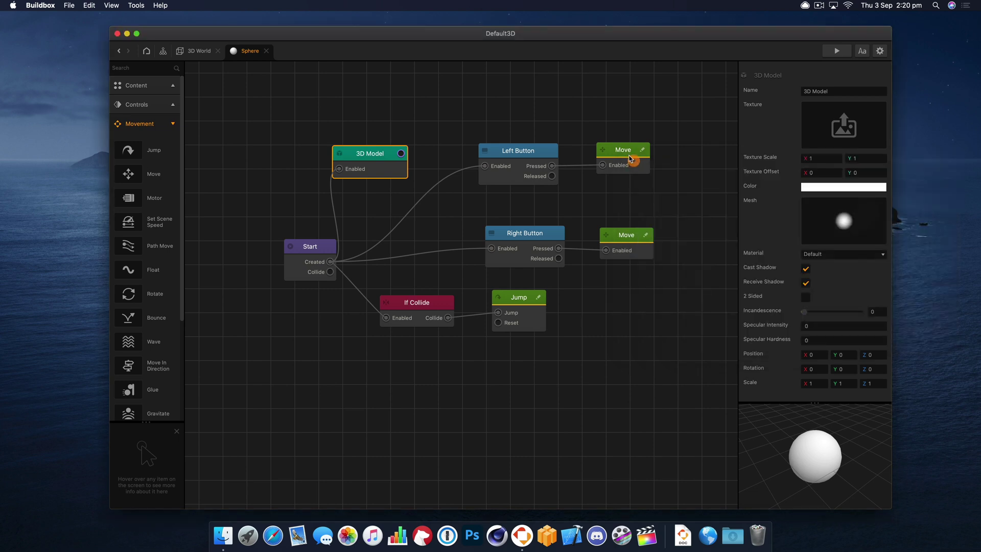
- Clear the X and Y speed values on both Move nodes so they read none
left_click(631, 159)
left_click(791, 105)
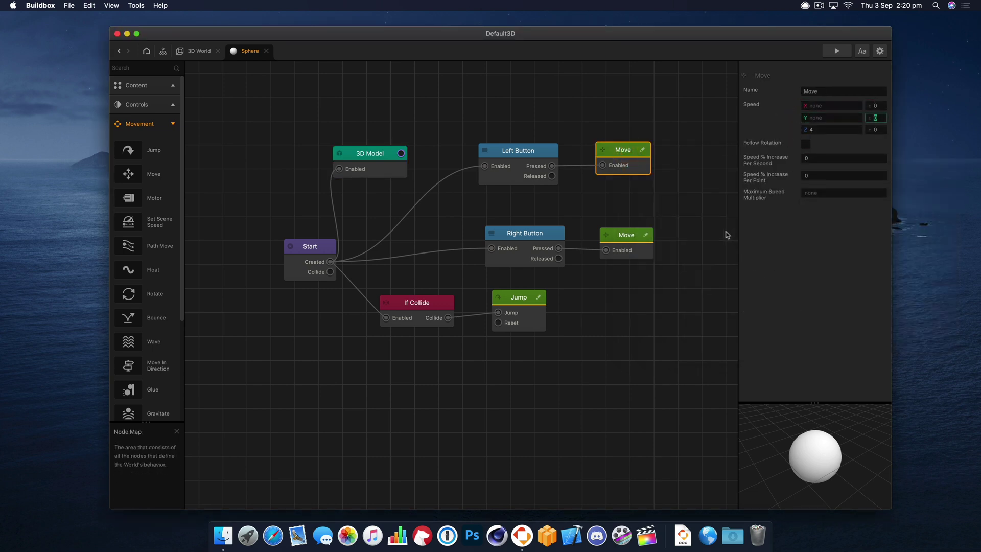
left_click(626, 236)
left_click(779, 104)
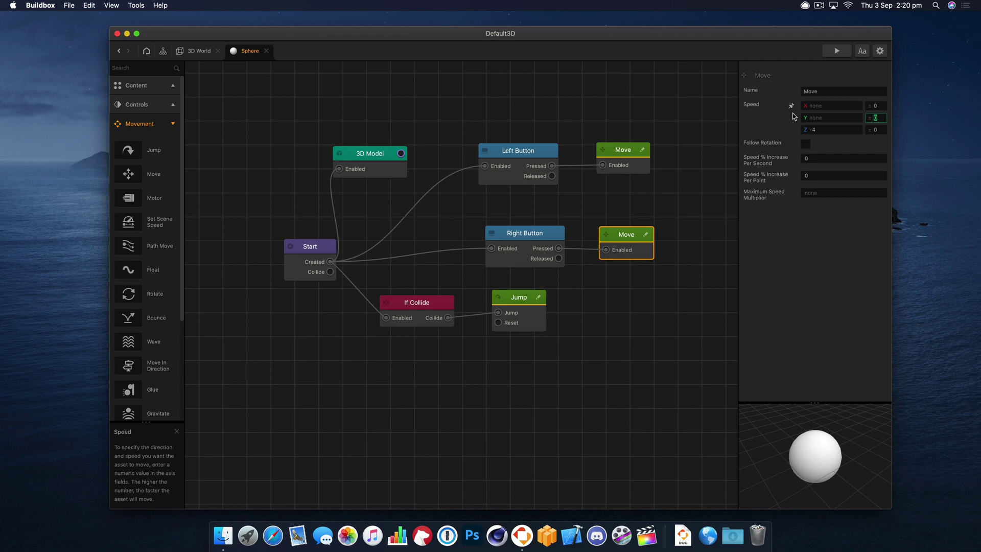
- Preview the game again to test the bouncing sphere's movement in both directions, and close the preview
left_click(836, 51)
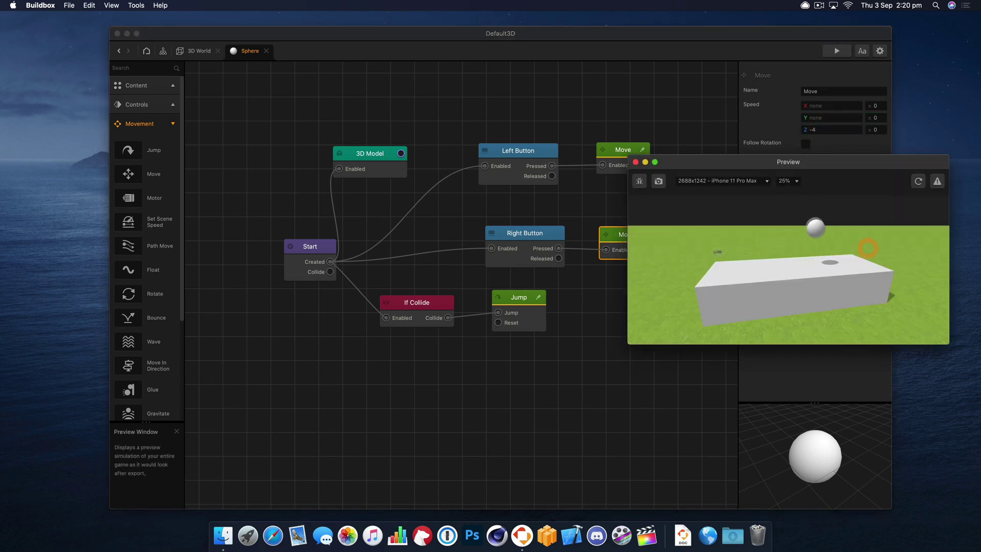
left_click(667, 254)
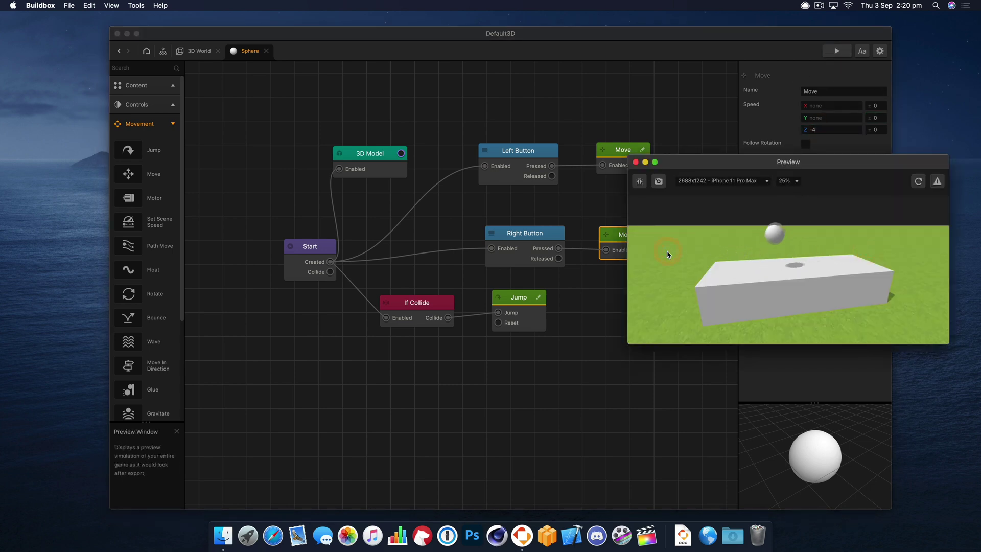
left_click(870, 249)
left_click(695, 265)
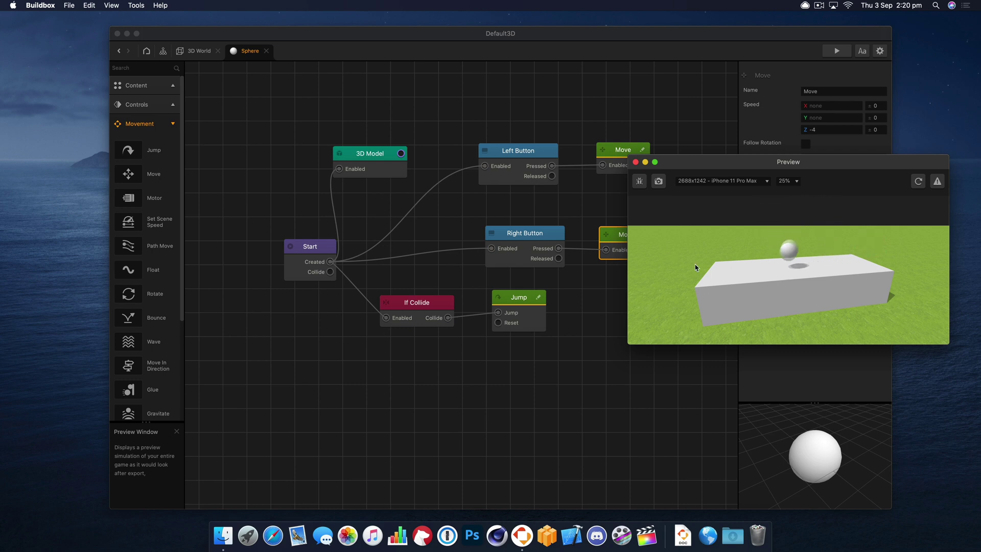
left_click(861, 260)
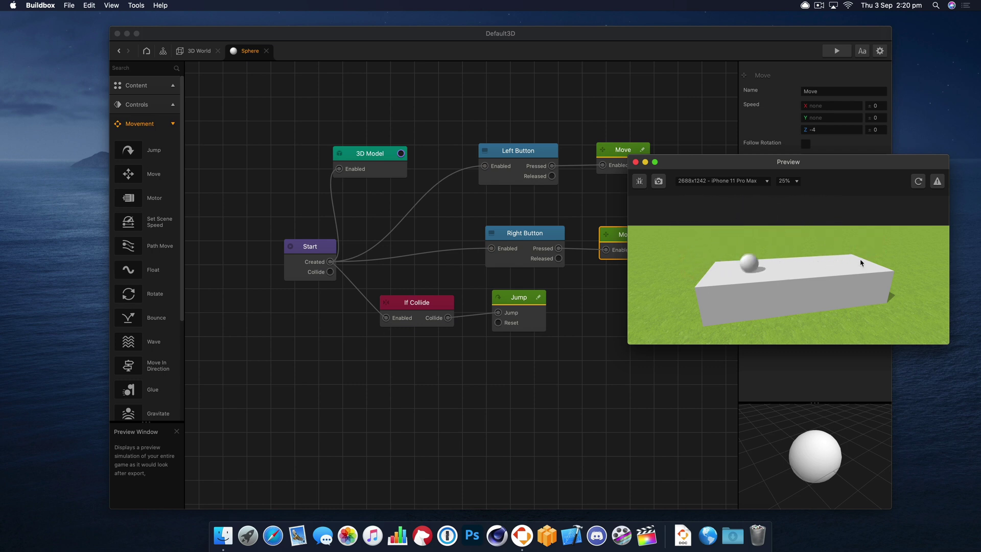
left_click(635, 162)
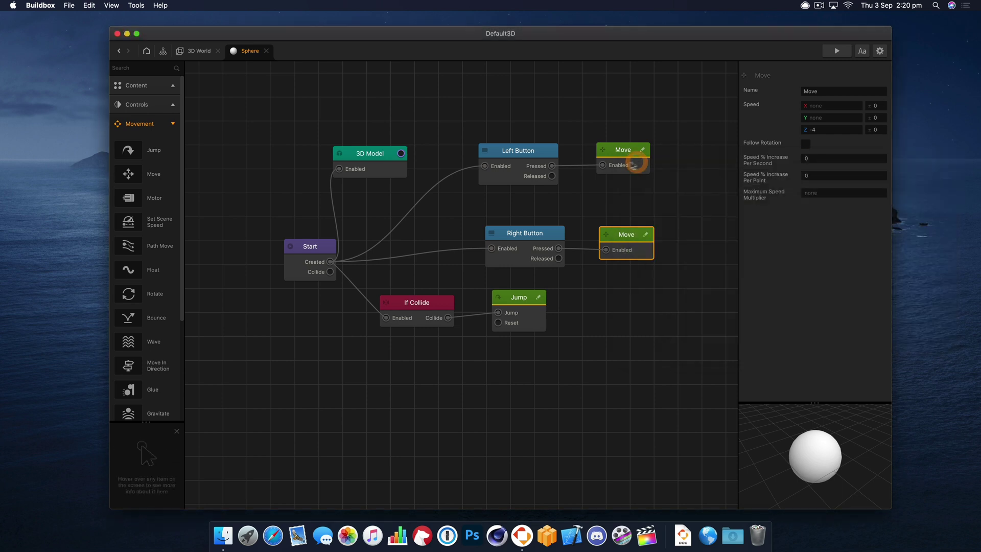
- Add a Set Physics node and connect the Released outputs of the Left Button and Right Button nodes to its Enabled input
left_click(176, 123)
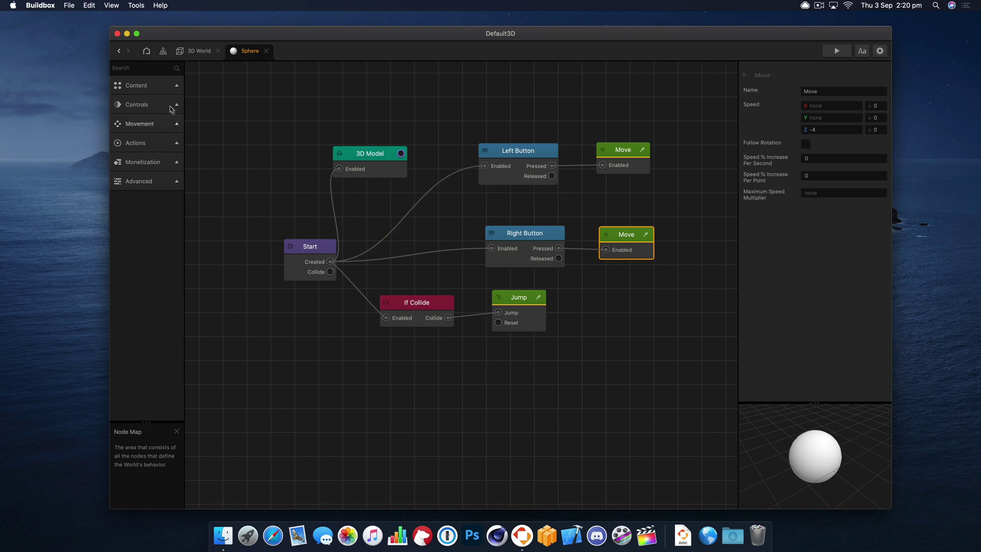
left_click(140, 68)
type("phy")
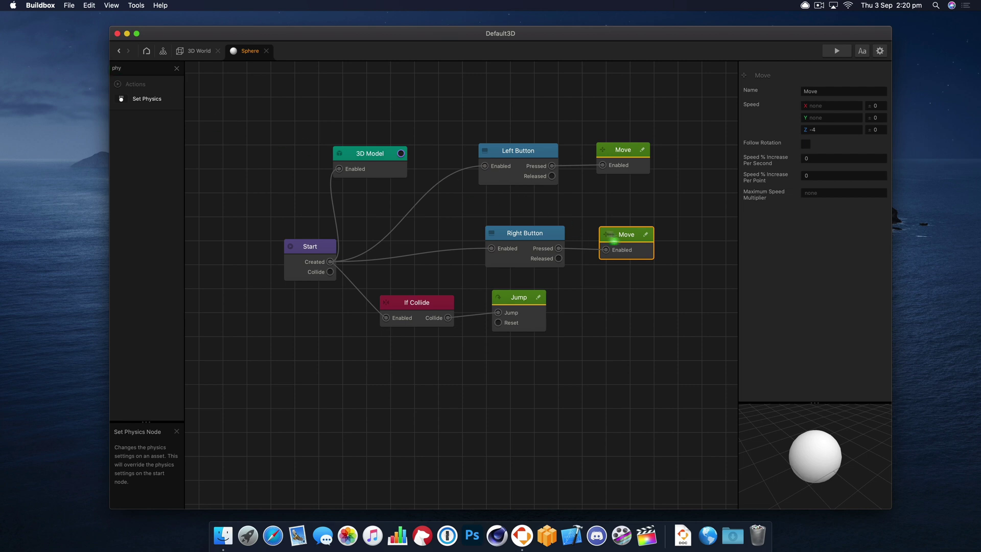
left_click_drag(642, 196, 642, 199)
left_click(555, 176)
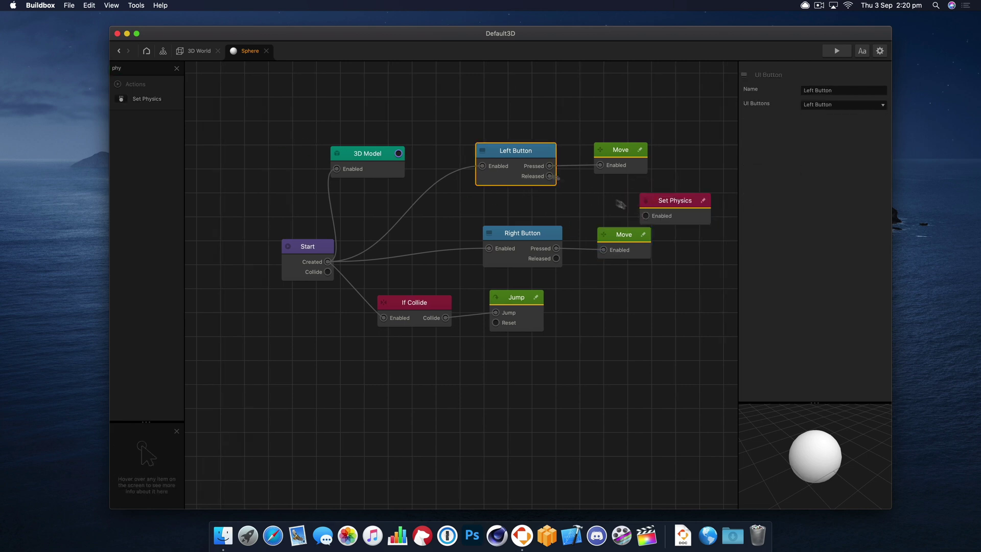
left_click(557, 260)
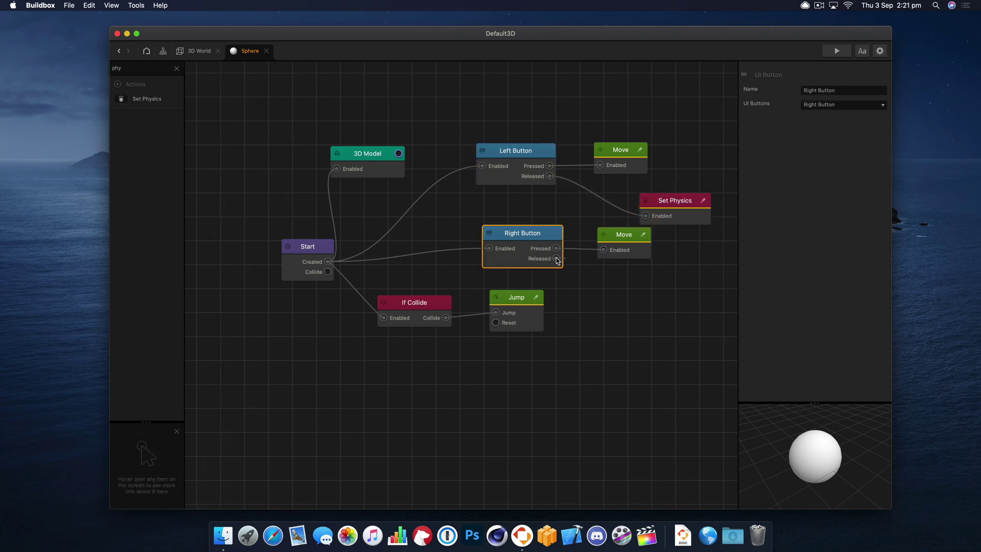
left_click_drag(663, 215, 669, 200)
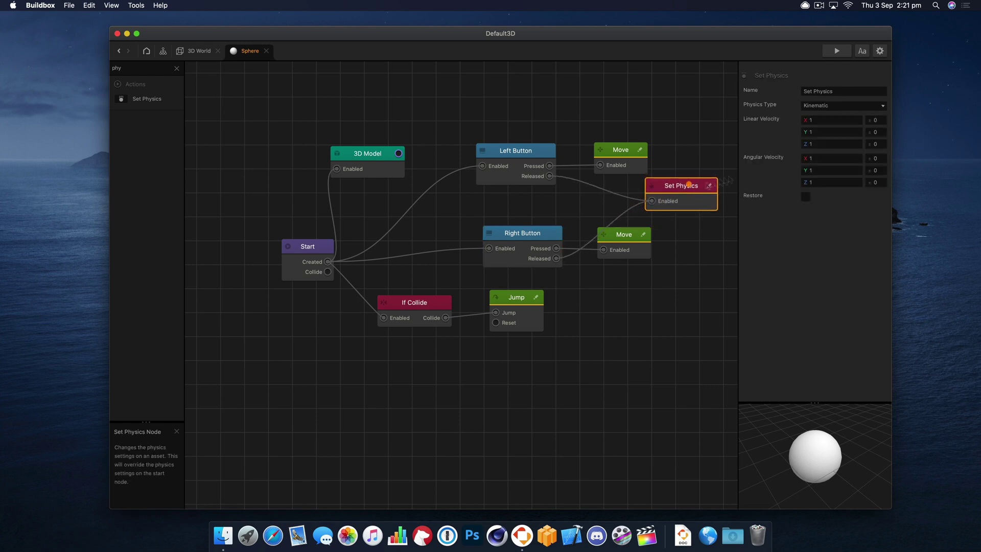
- In the Set Physics node, clear the X and Y linear and angular velocities and set the linear Z velocity to 0
key("BackSpace")
key("Tab")
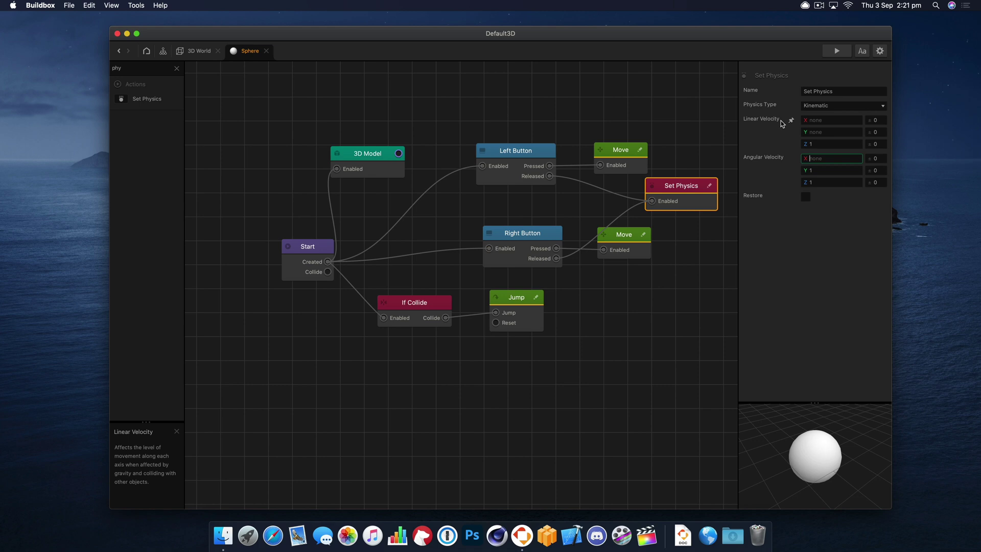
key("Tab")
left_click(831, 144)
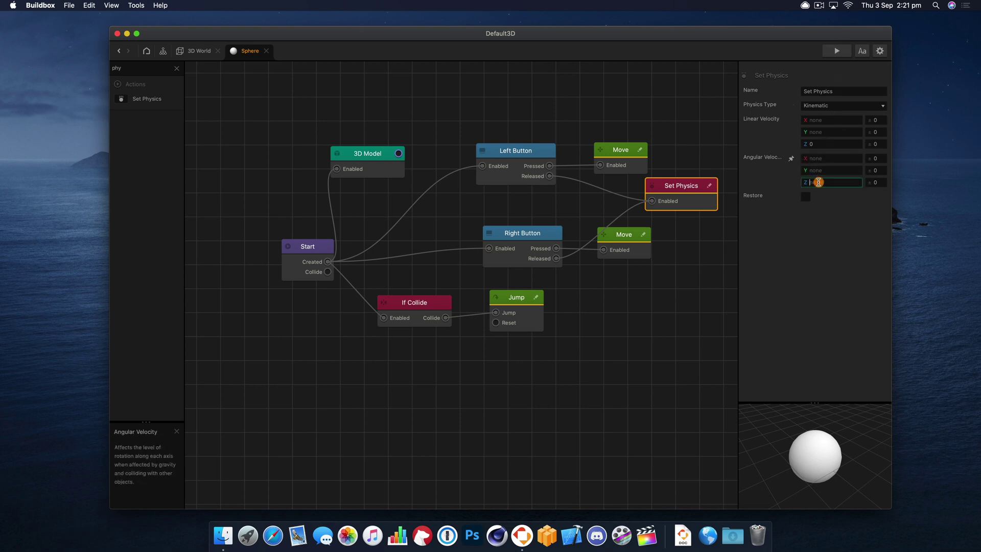
- Preview the game to test the sphere's movement and stopping in both directions, restarting it between tries, and close the preview
left_click(837, 51)
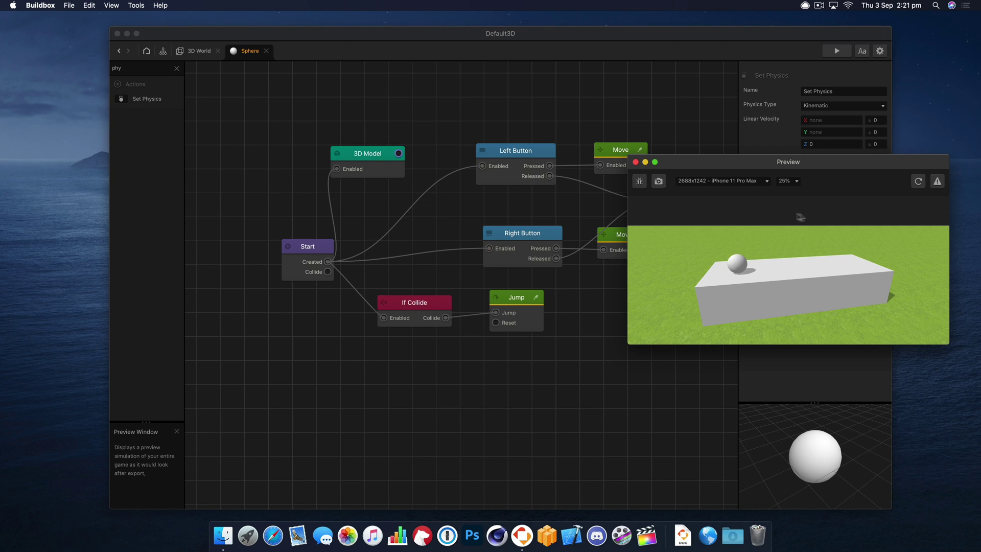
left_click(865, 243)
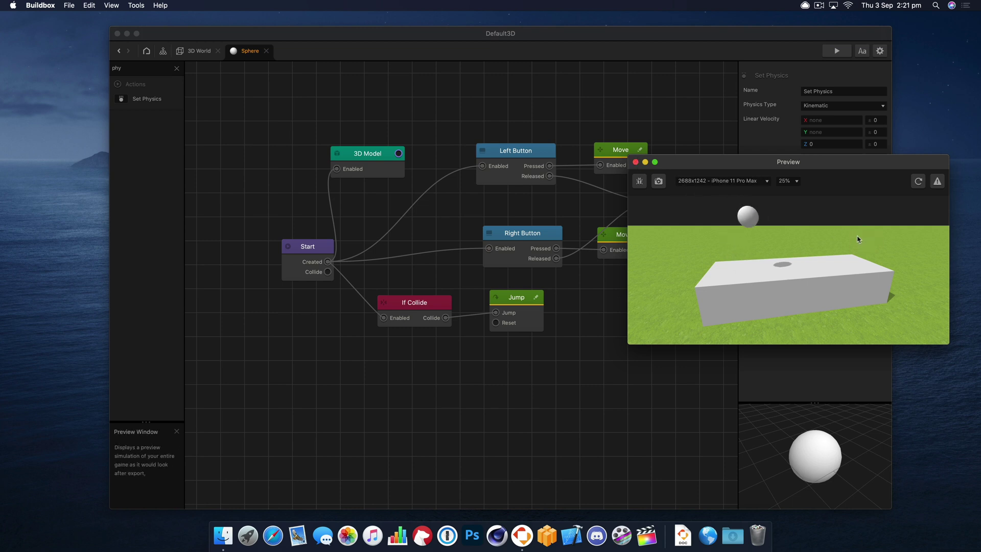
left_click(918, 181)
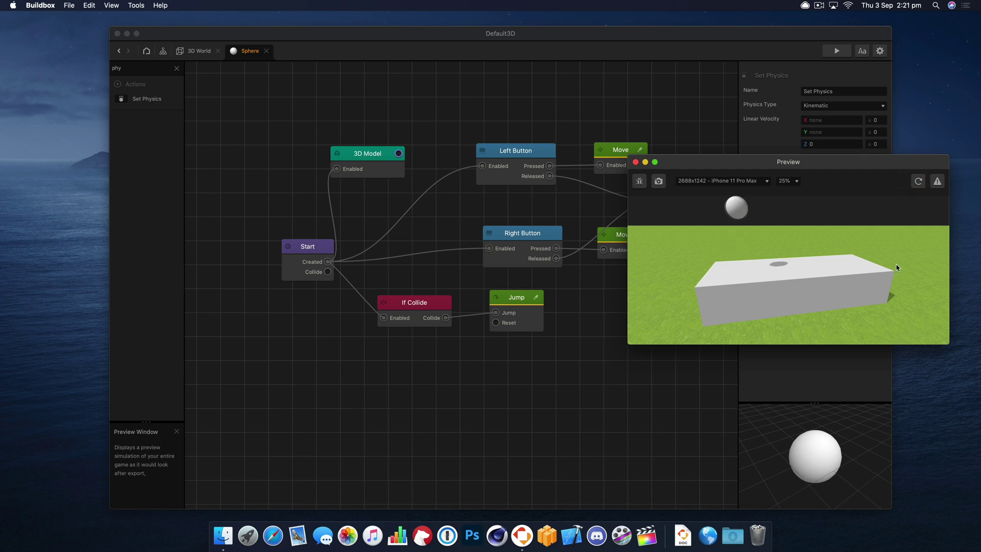
left_click(918, 181)
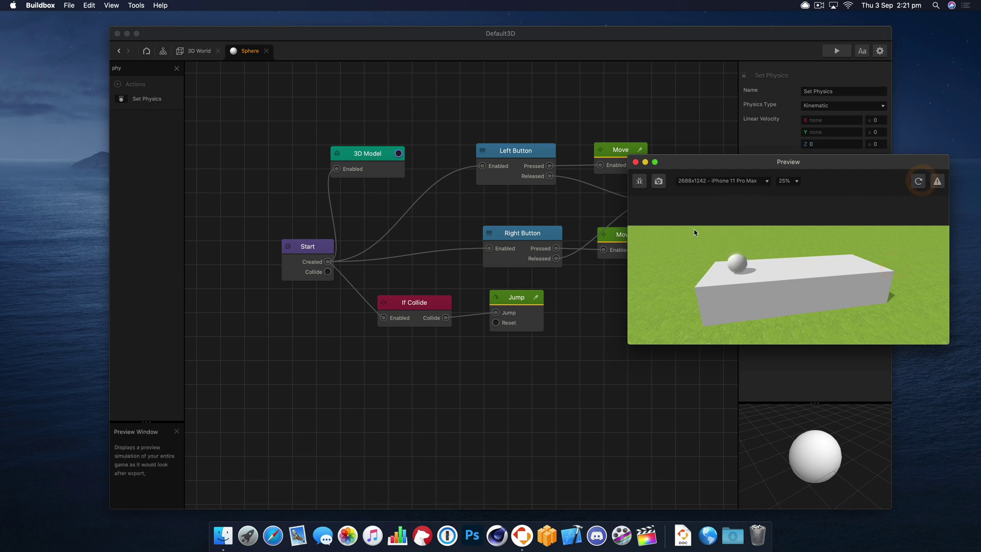
left_click(694, 231)
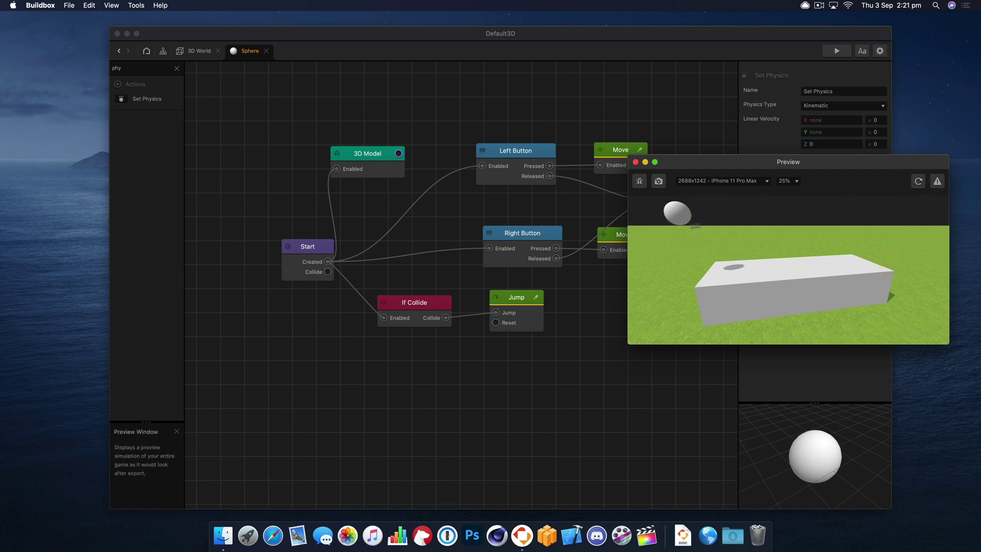
left_click(635, 162)
- Set the Set Physics node's physics type to Dynamic, and preview the game to test moving and stopping the bouncing sphere in both directions
left_click(822, 106)
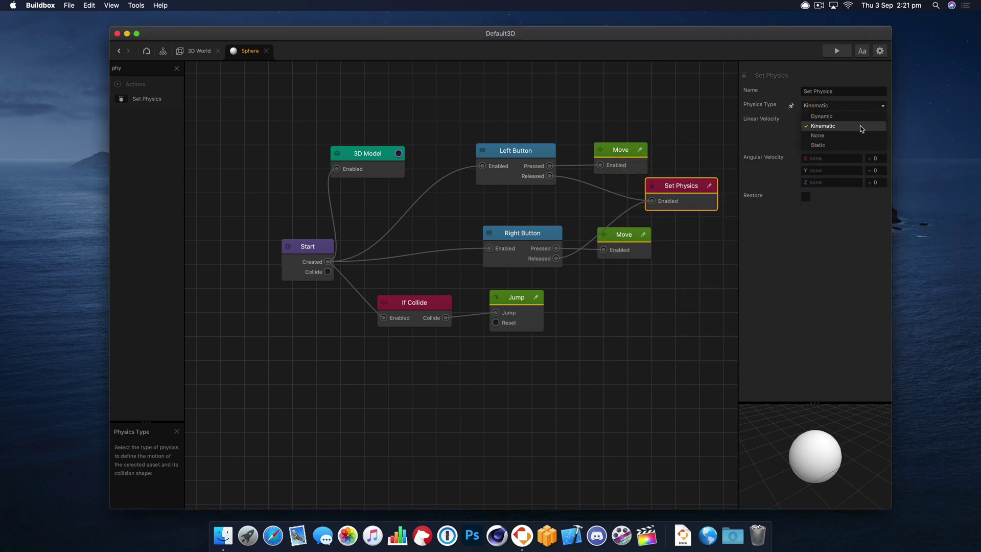
left_click(859, 116)
left_click(837, 51)
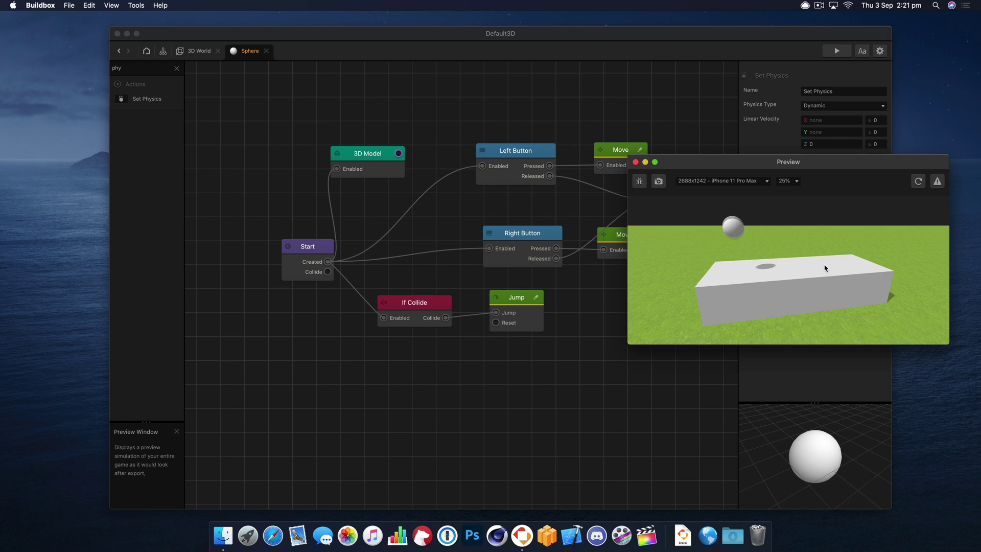
left_click(869, 254)
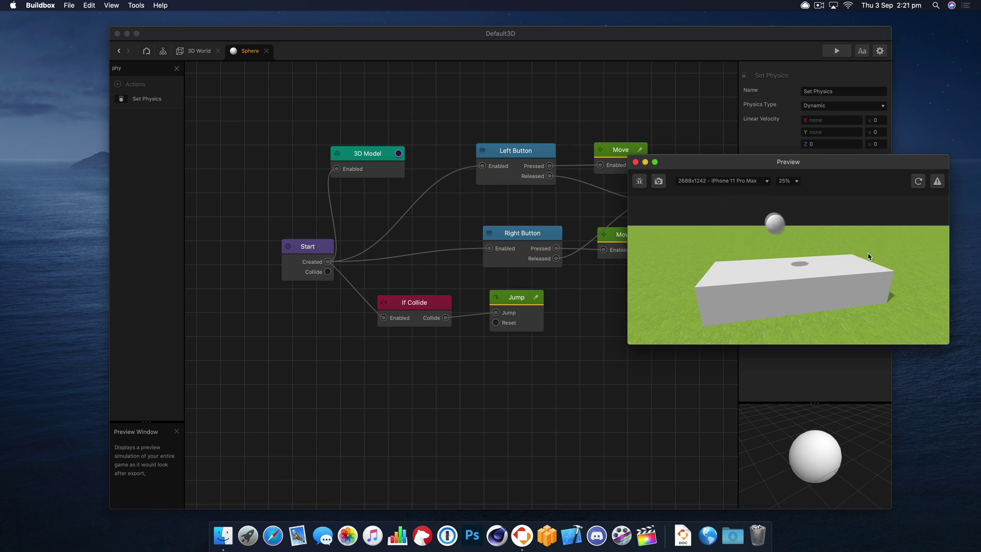
left_click(724, 228)
left_click(866, 224)
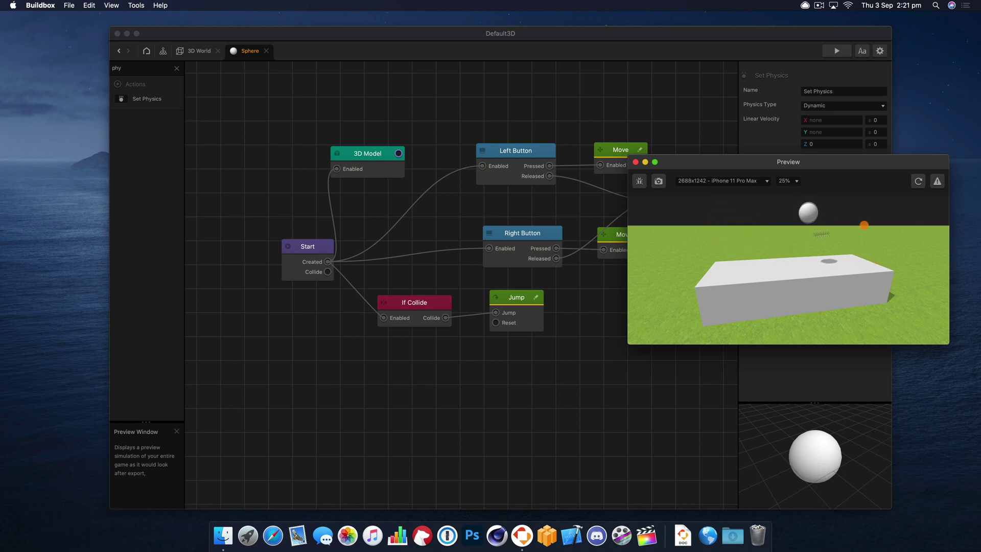
left_click(679, 229)
left_click(678, 232)
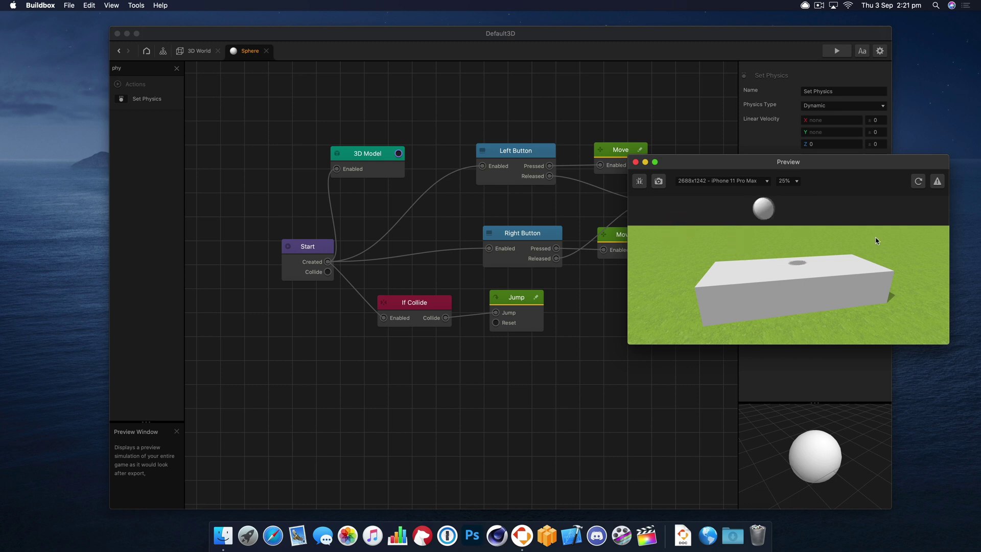
left_click(870, 239)
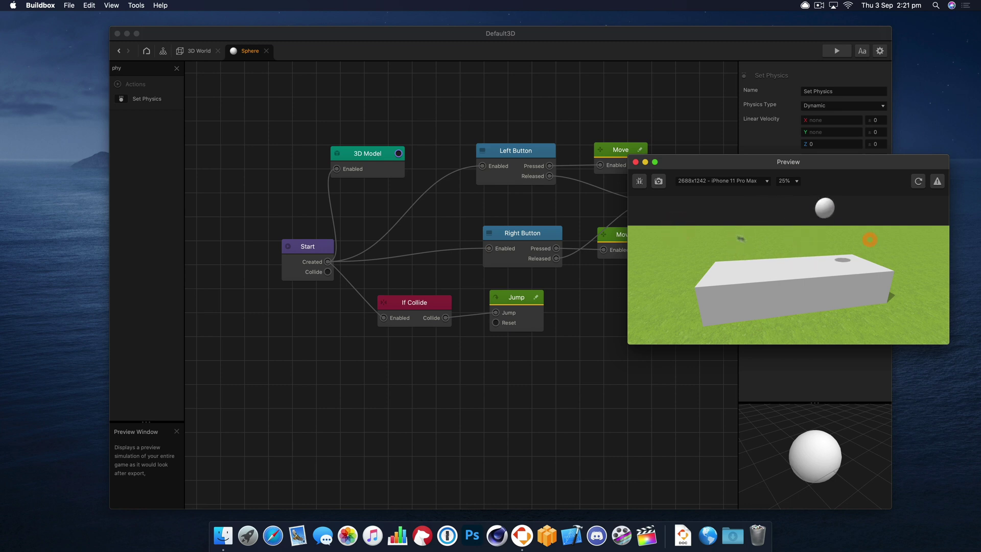
left_click(635, 161)
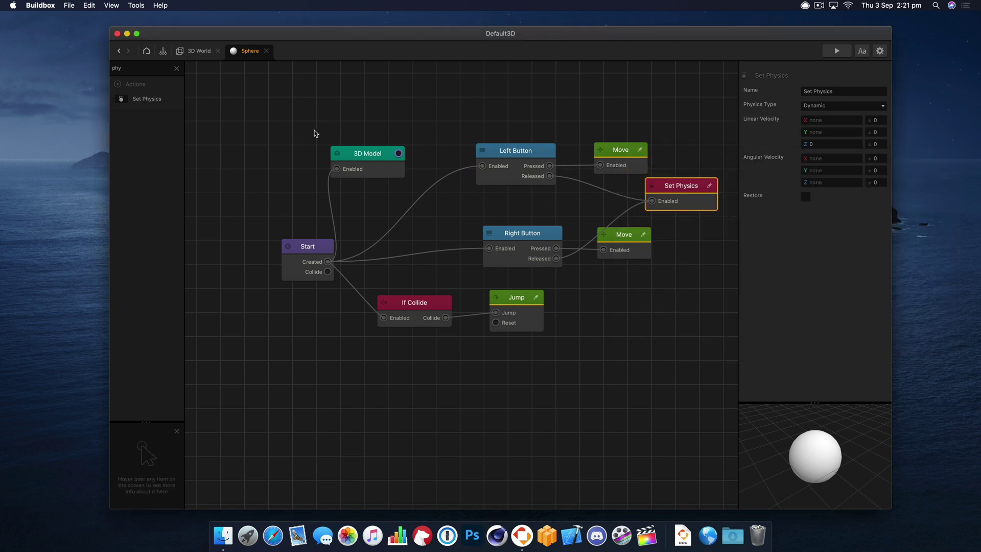
- In the 3D World scene, change the Ground's type to No Ground
left_click(206, 49)
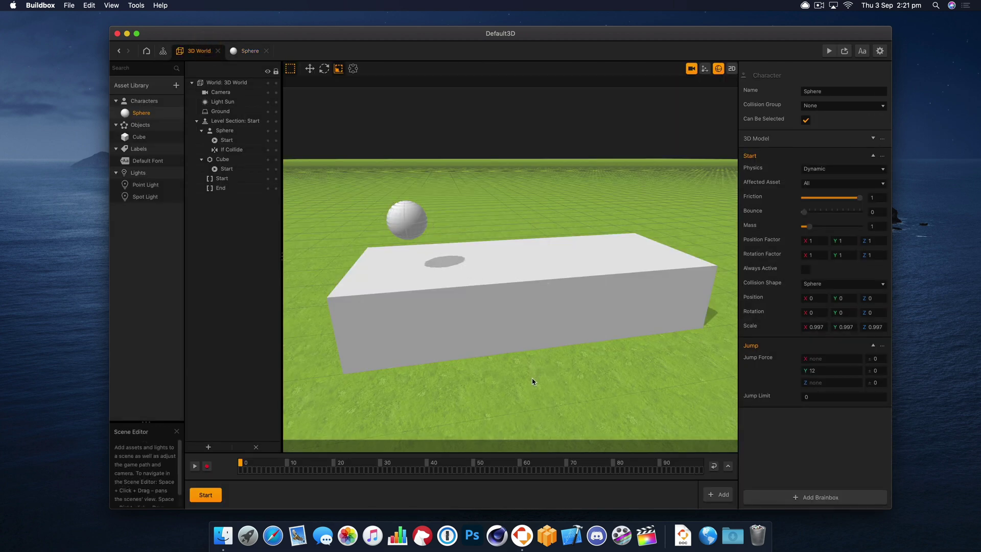
left_click(531, 320)
left_click(558, 399)
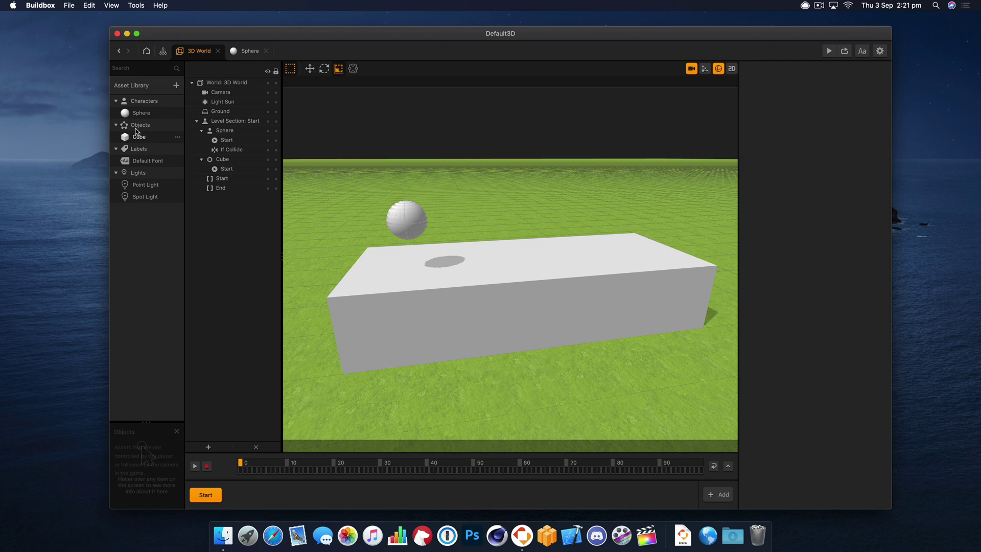
left_click(225, 112)
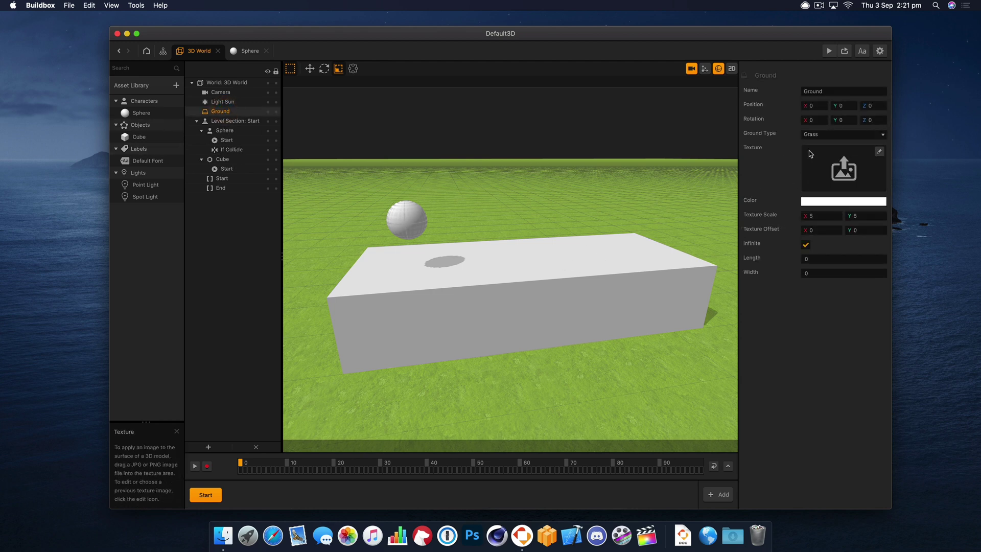
left_click(817, 134)
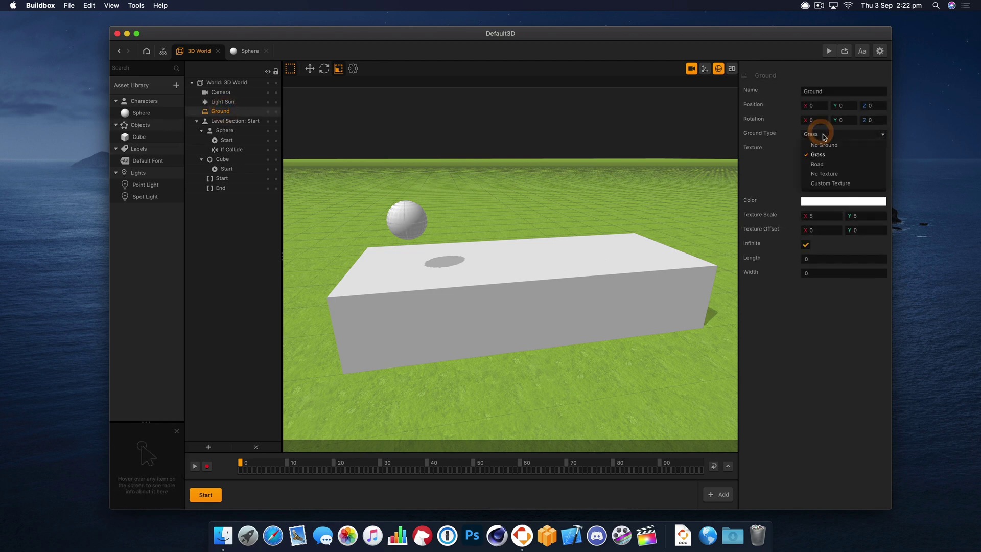
left_click(846, 145)
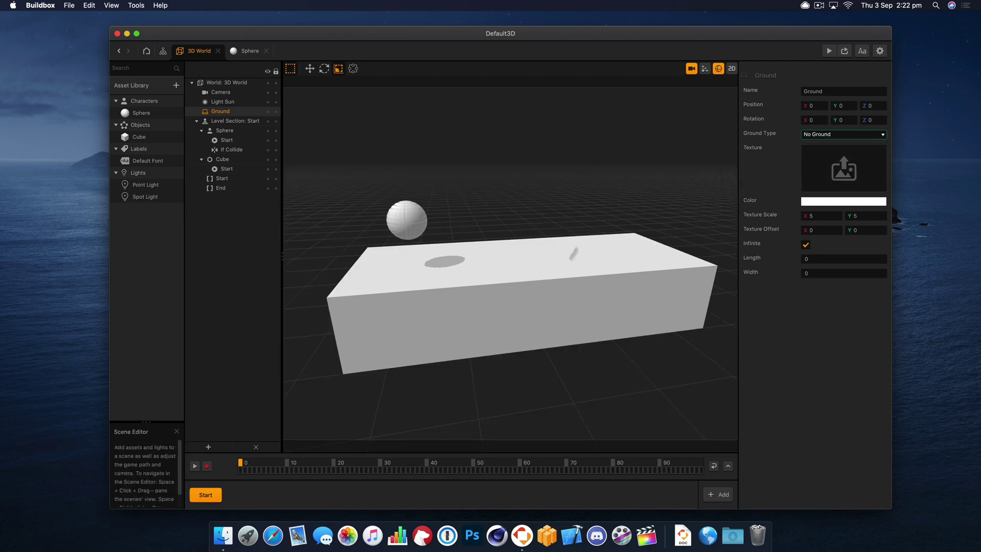
- Leave the camera view and try scaling the cube's collision shape along the X axis, undoing each change
left_click(688, 72)
scroll(582, 250, "down", 3)
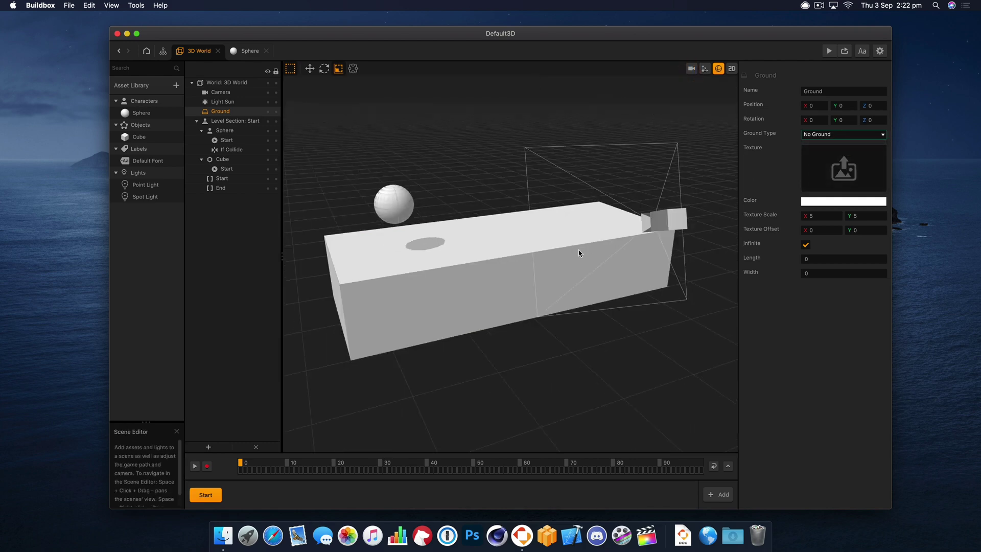
left_click(507, 276)
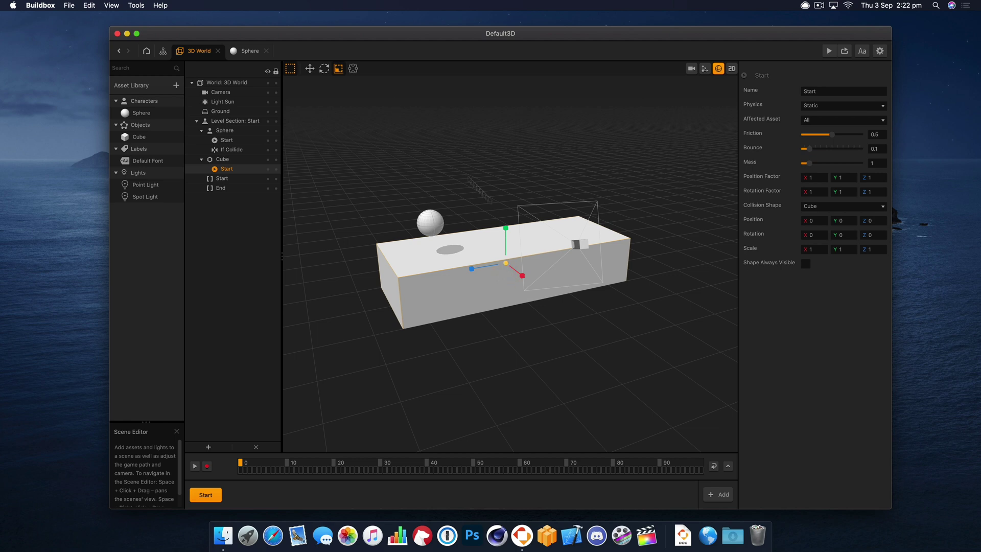
left_click_drag(522, 277, 507, 275)
key("super+z")
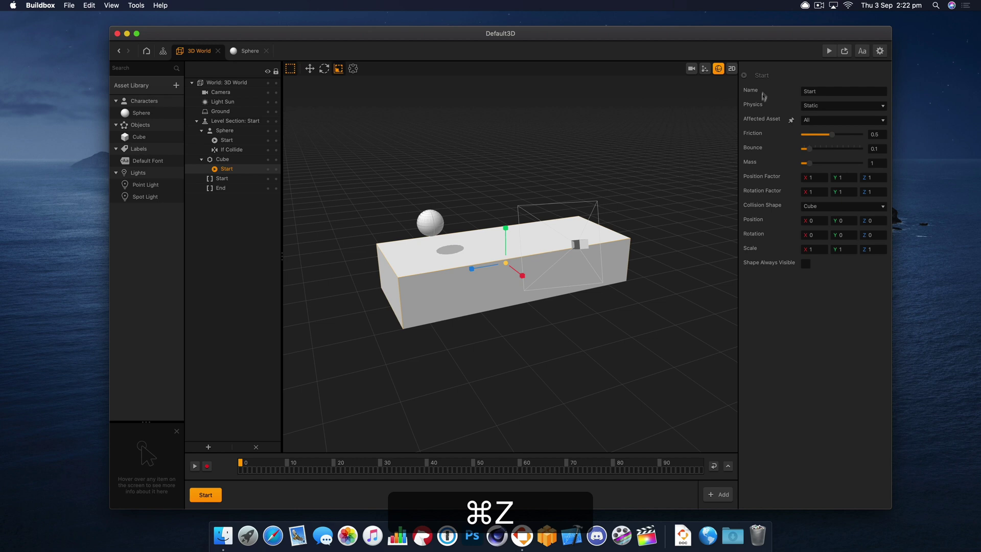
left_click(720, 70)
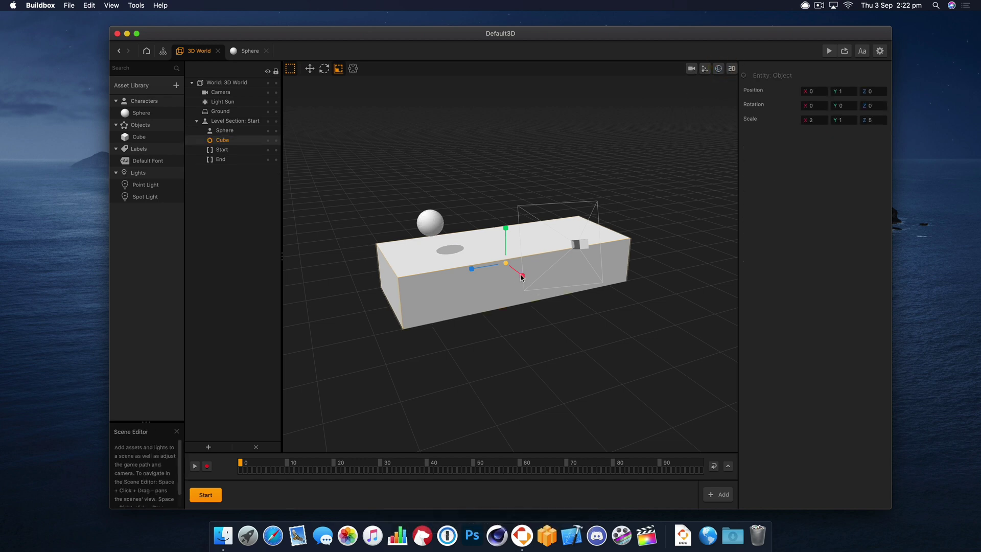
left_click(719, 68)
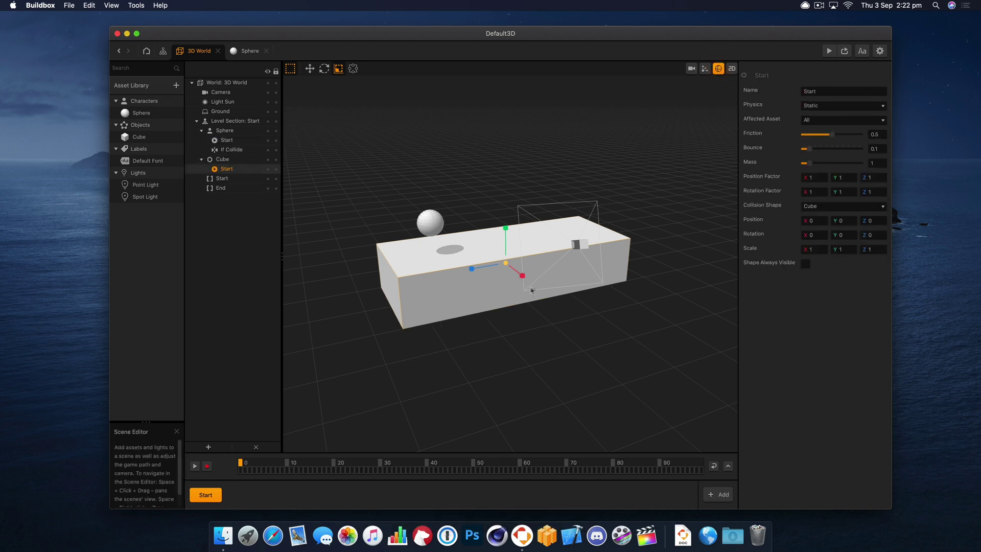
left_click_drag(526, 277, 506, 303)
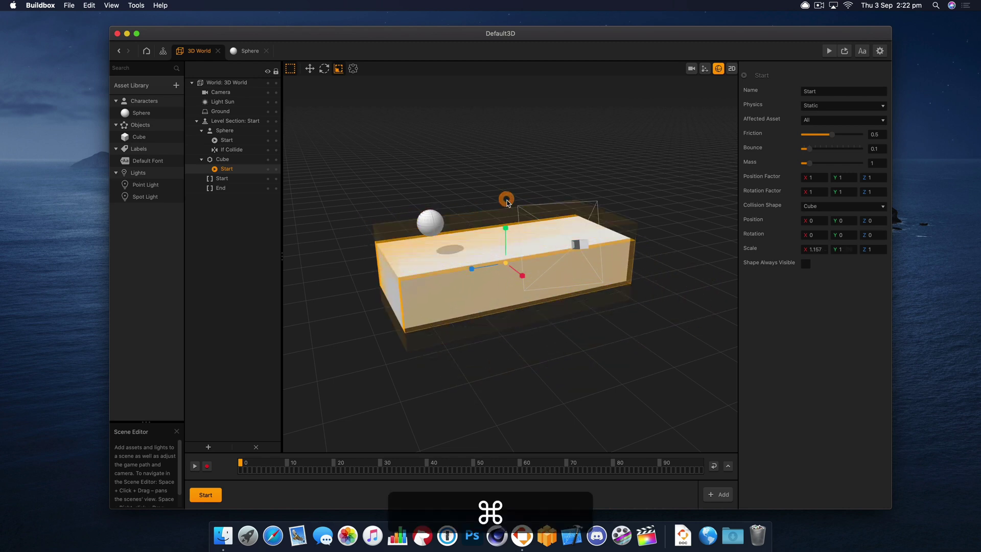
key("super+z")
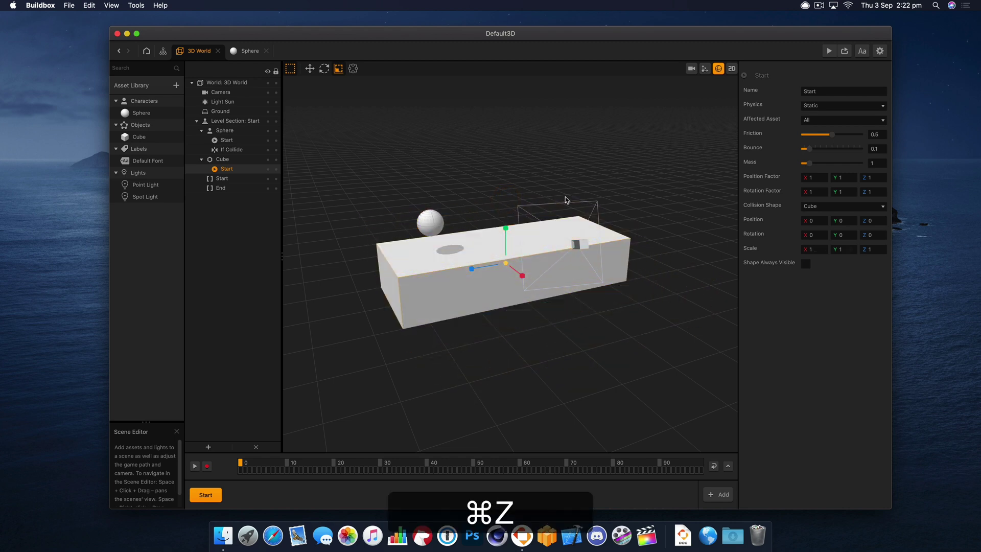
- Turn off collision shape editing and set the cube object's X scale to 1.5
left_click(718, 69)
left_click_drag(523, 277, 517, 272)
left_click(810, 122)
key("super+a")
key("super+a")
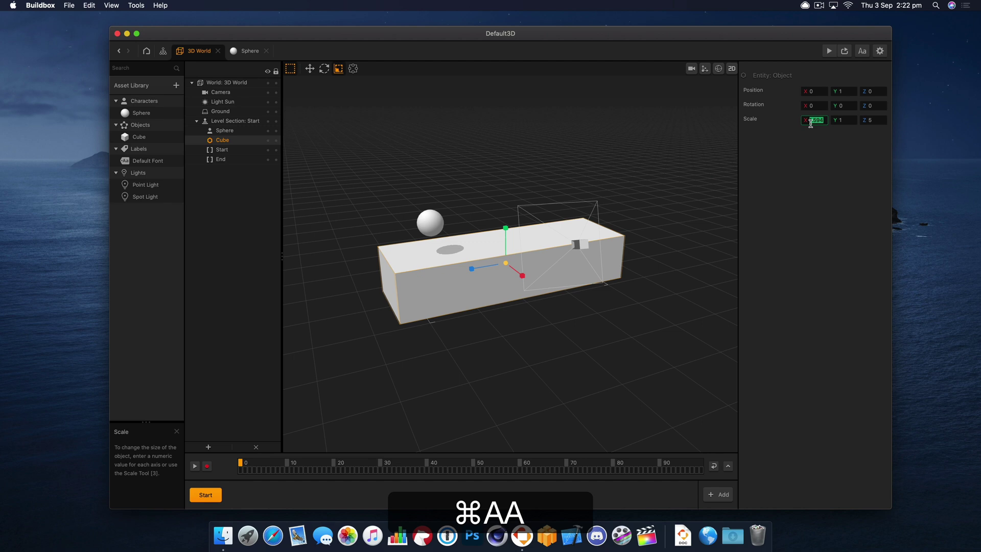
type("15")
key("Return")
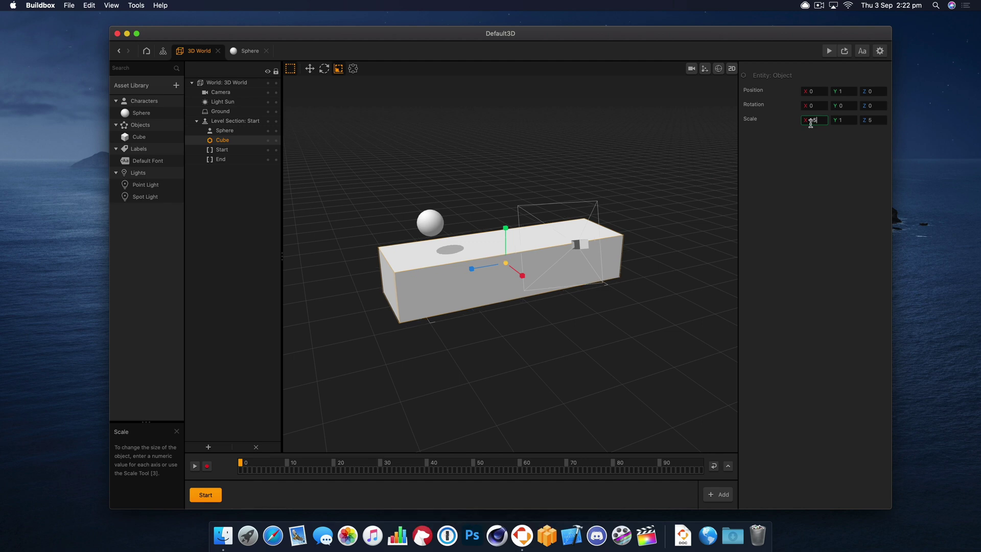
left_click(398, 271)
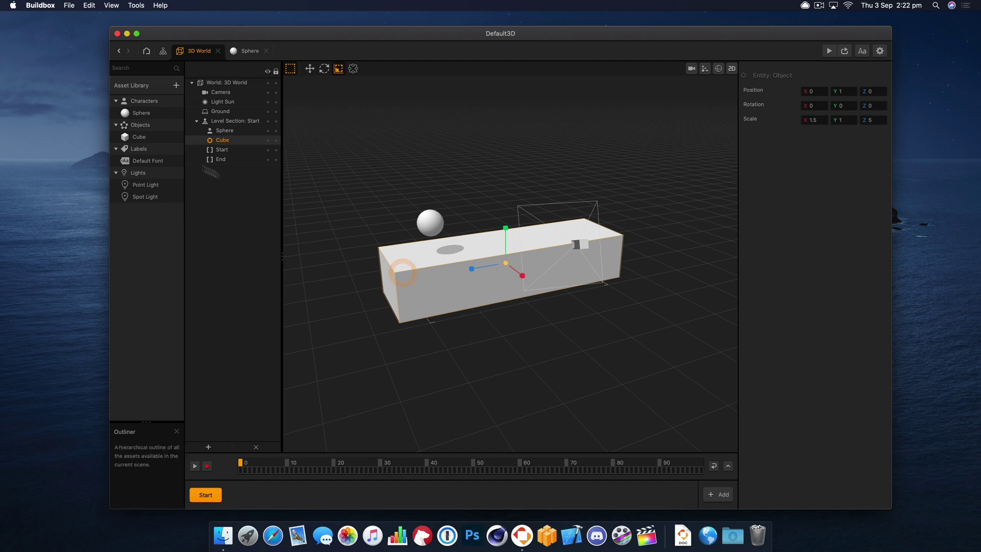
- Open the Cube asset's node map and set its 3D Model color to a dark, muted blue-purple
double_click(135, 137)
left_click_drag(497, 346, 501, 306)
left_click(833, 187)
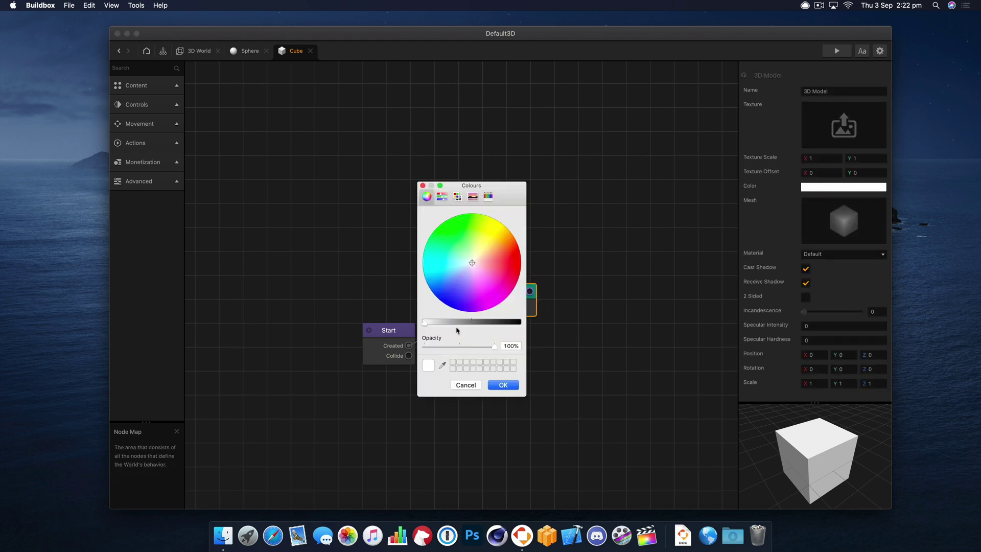
left_click(472, 322)
left_click(467, 277)
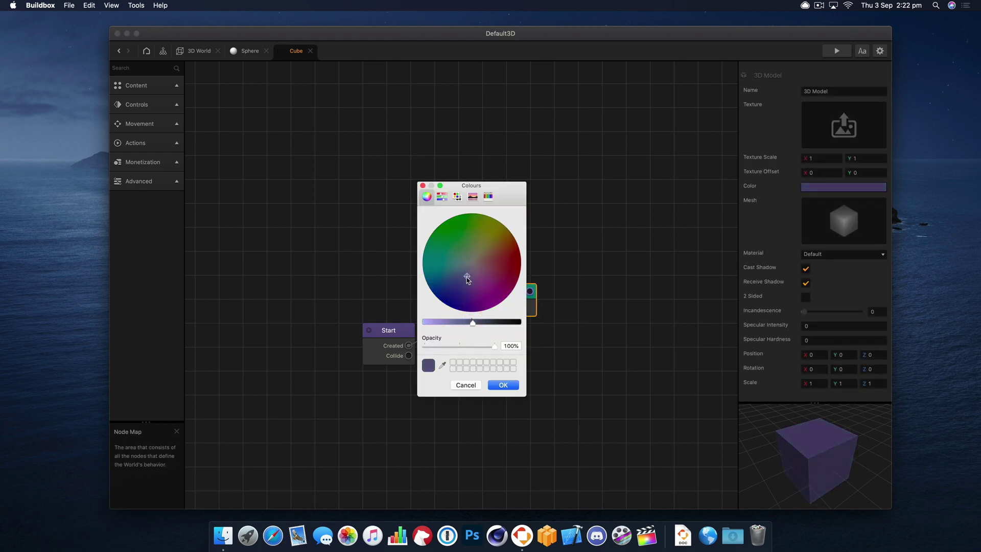
left_click_drag(467, 279, 467, 274)
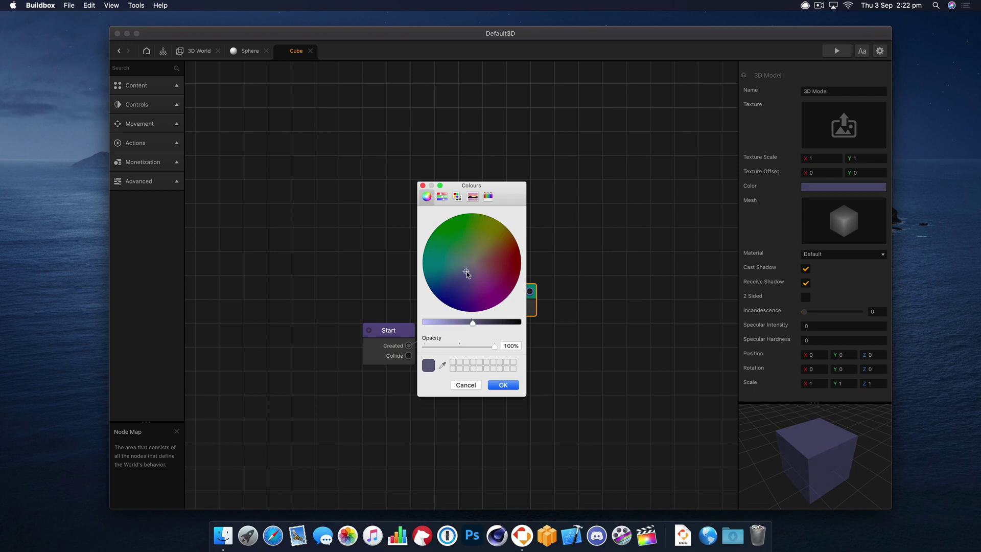
left_click_drag(472, 322, 484, 324)
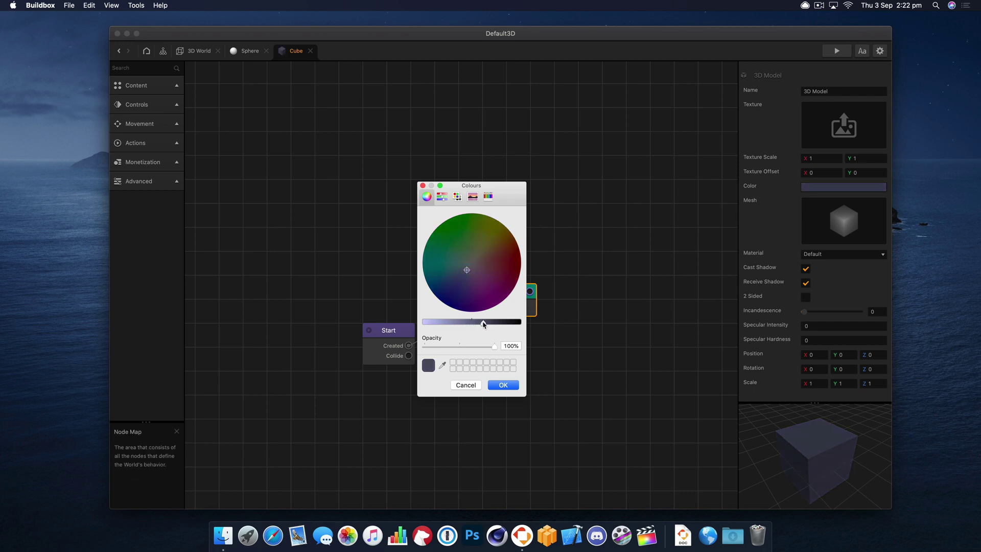
left_click(503, 385)
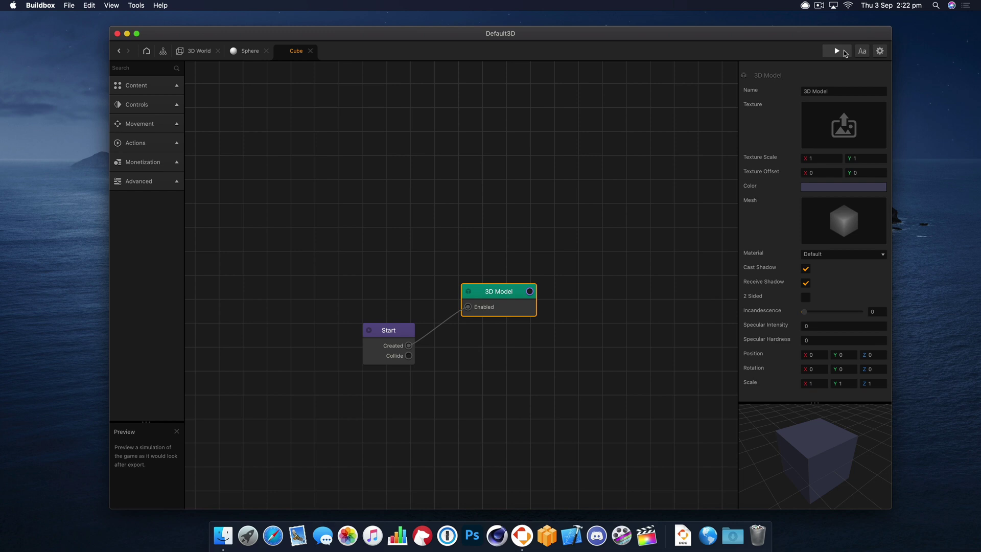
- Preview the game with the recolored cube, close the preview, and check the Sphere node map before returning to the Cube's
left_click(844, 52)
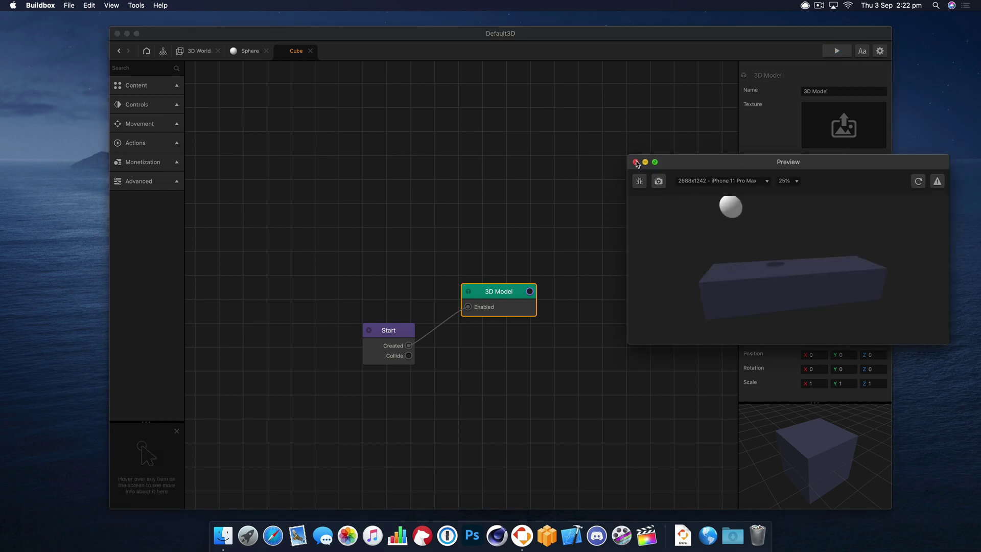
left_click(636, 162)
left_click(247, 52)
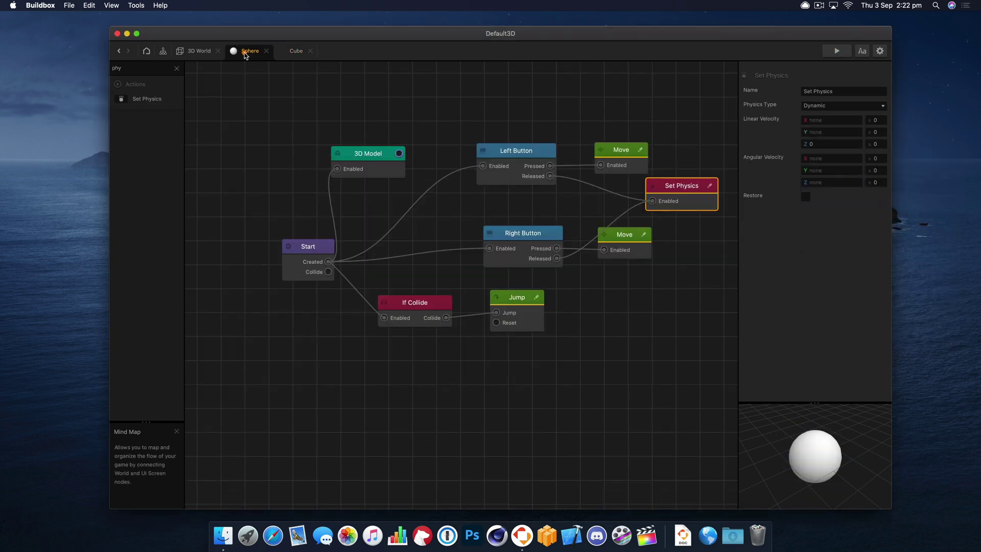
left_click(283, 53)
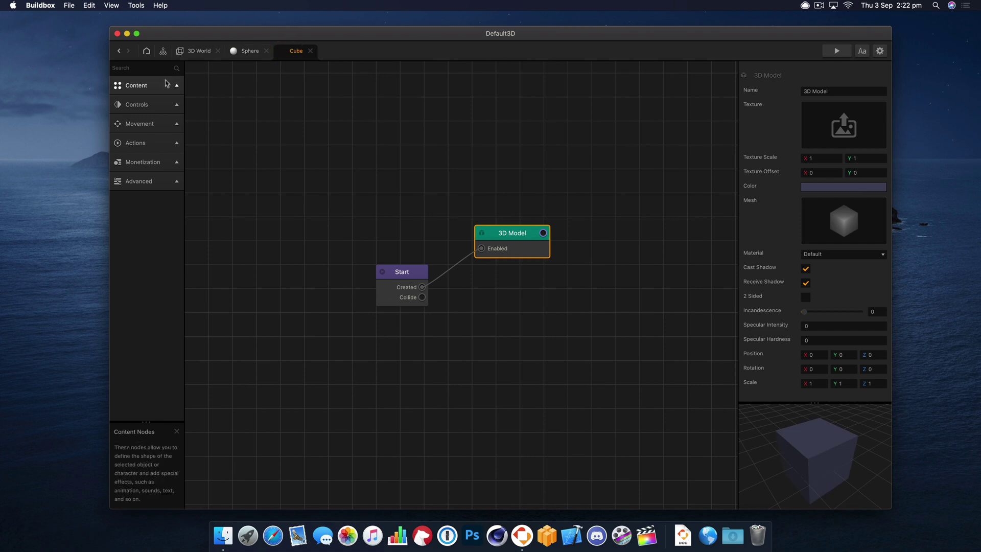
- Return to the 3D World scene, add a Point Light from the Asset Library, and switch to the Move tool
left_click(198, 51)
left_click(482, 238)
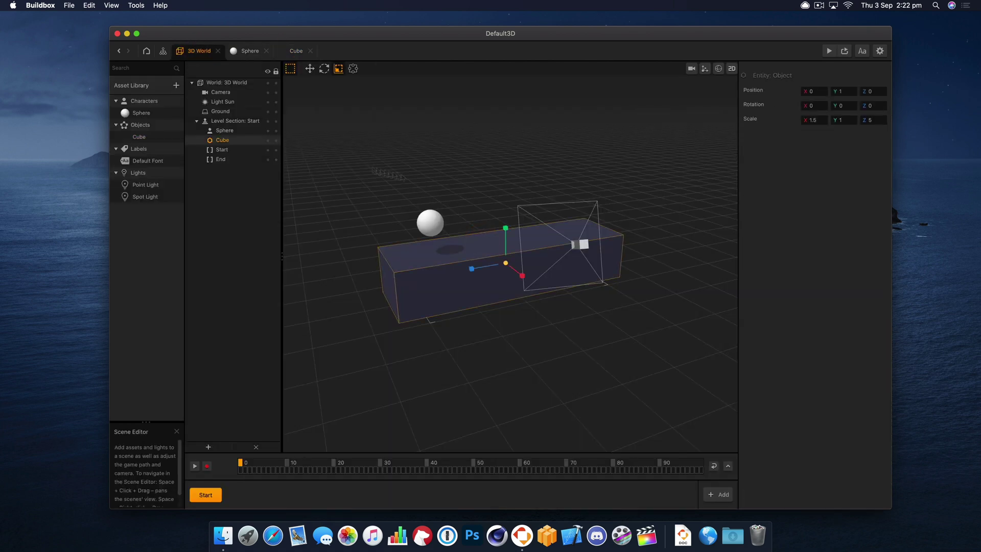
mouse_move(143, 202)
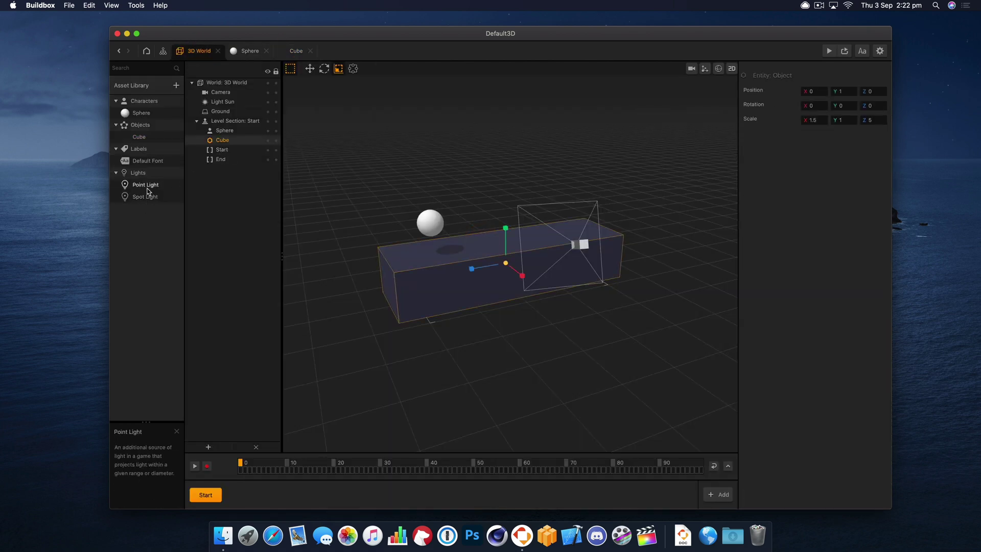
left_click_drag(514, 189, 514, 188)
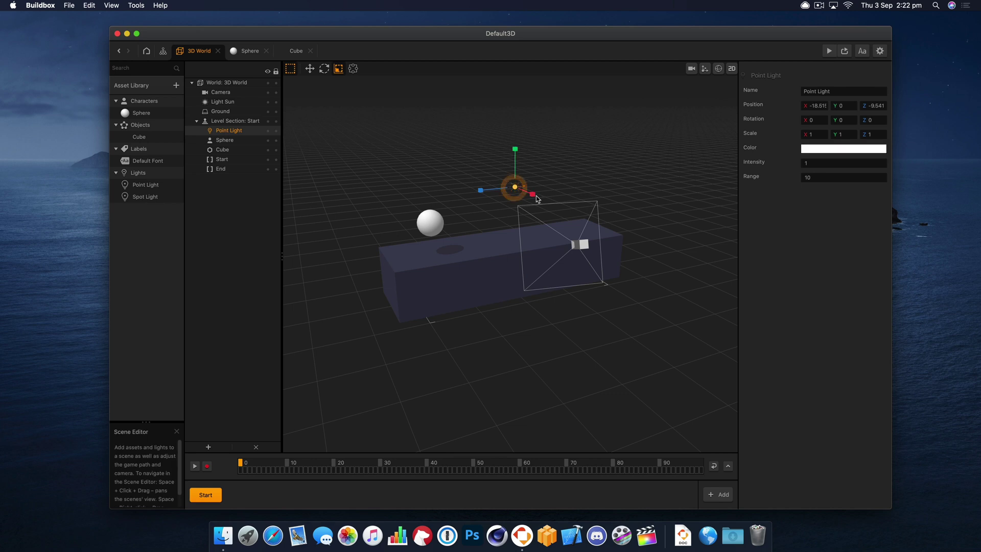
left_click(324, 69)
left_click(312, 71)
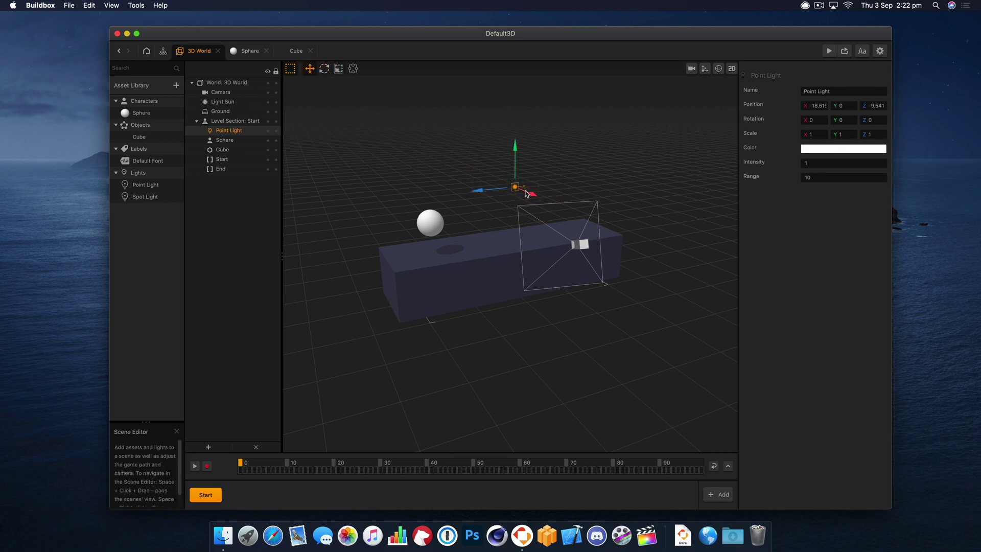
- Move the point light above the far part of the cube, to about X 0.165, Y 3.423, Z -3.08
left_click_drag(556, 203, 616, 241)
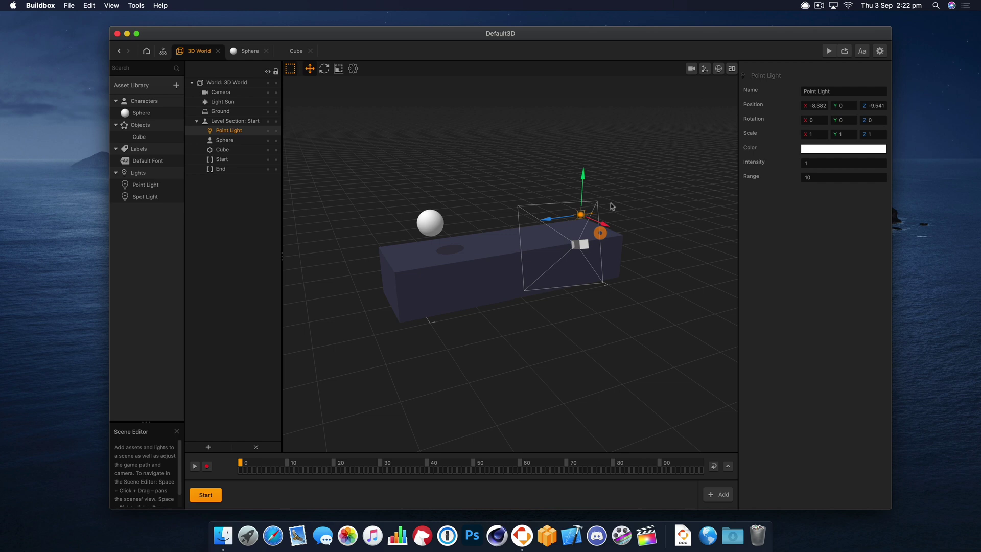
right_click_drag(607, 194, 598, 218)
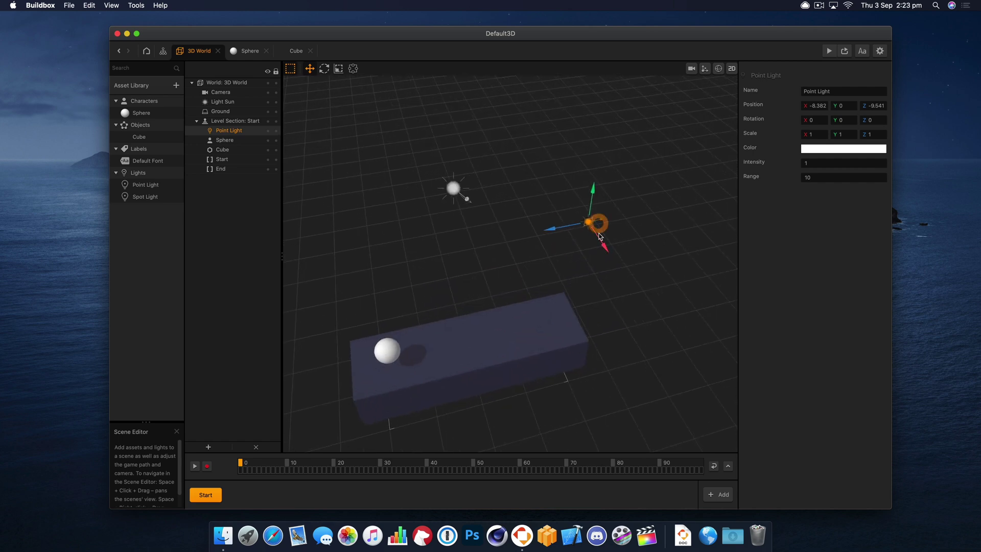
left_click_drag(598, 229, 499, 260)
left_click_drag(511, 313, 528, 355)
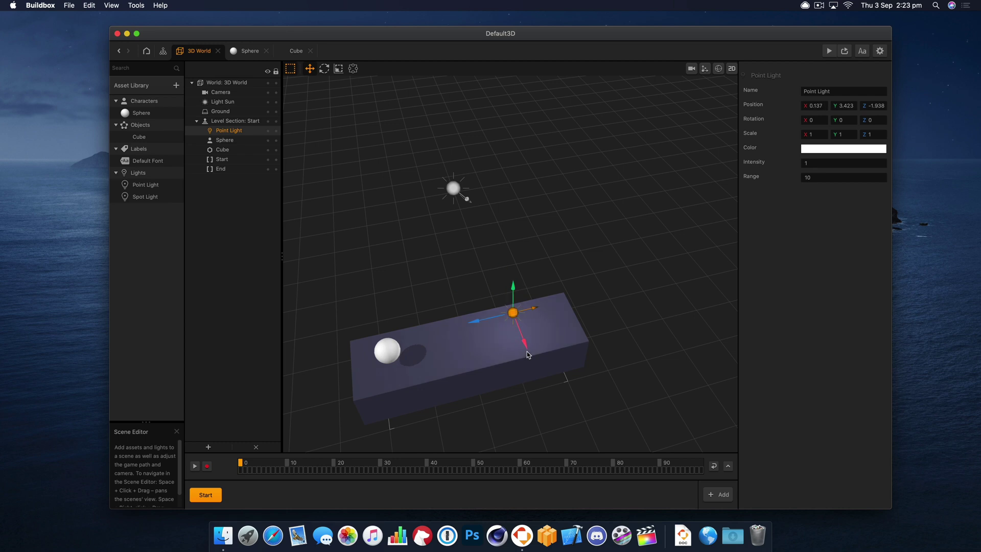
left_click(540, 313)
left_click(531, 309)
left_click(532, 309)
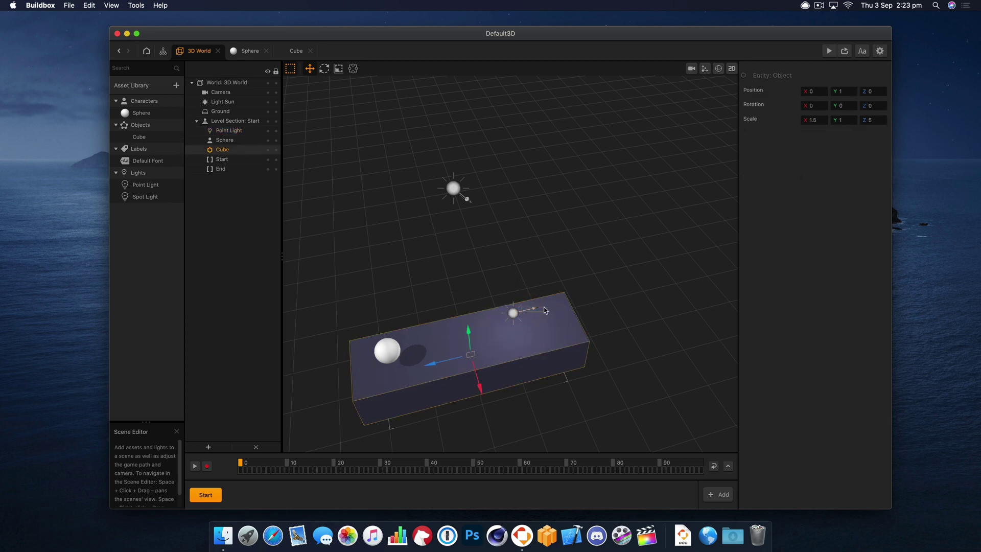
left_click(539, 307)
left_click(516, 314)
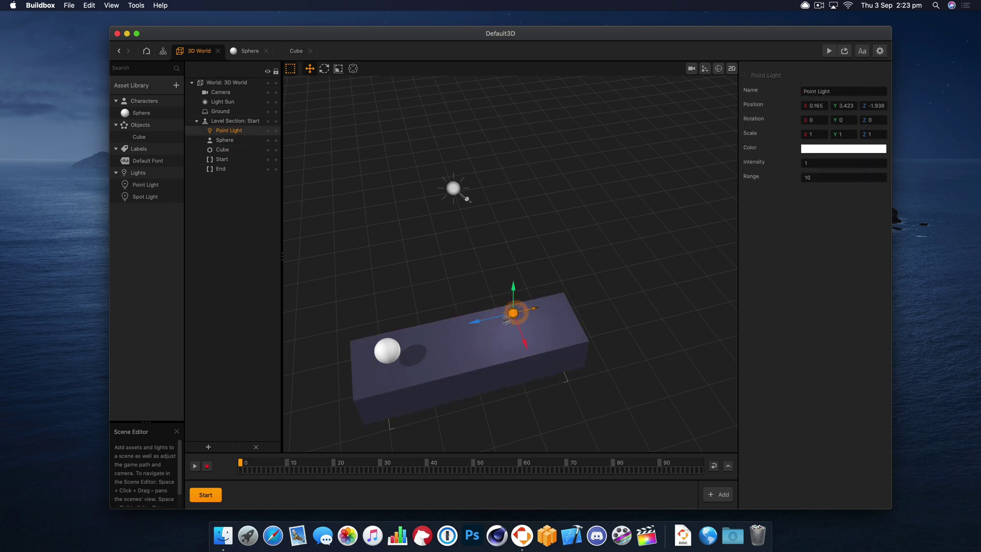
mouse_move(570, 327)
right_mouse_down()
mouse_move(567, 301)
mouse_move(574, 318)
mouse_move(581, 313)
right_mouse_up()
- Set the point light's color to a vivid purple
left_click(861, 149)
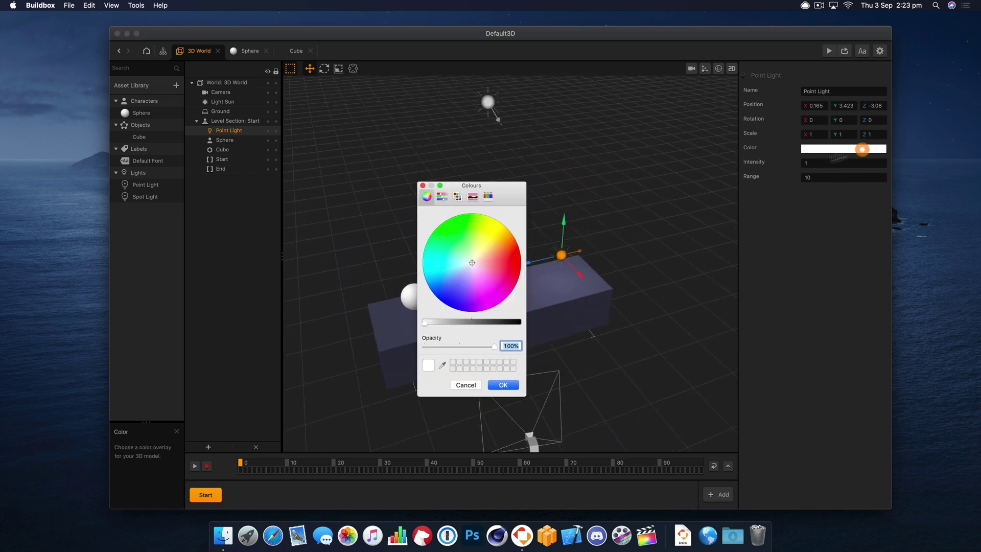
left_click_drag(481, 280, 482, 330)
left_click(503, 385)
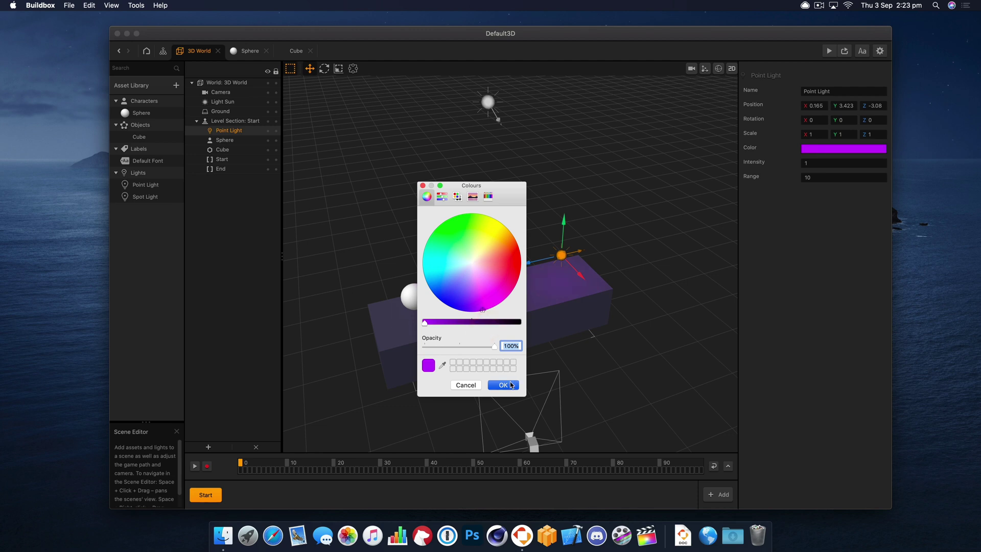
- Set the point light's intensity to 5 and range to 20, and move it to about X 4.046, Y 6.616
left_click(761, 162)
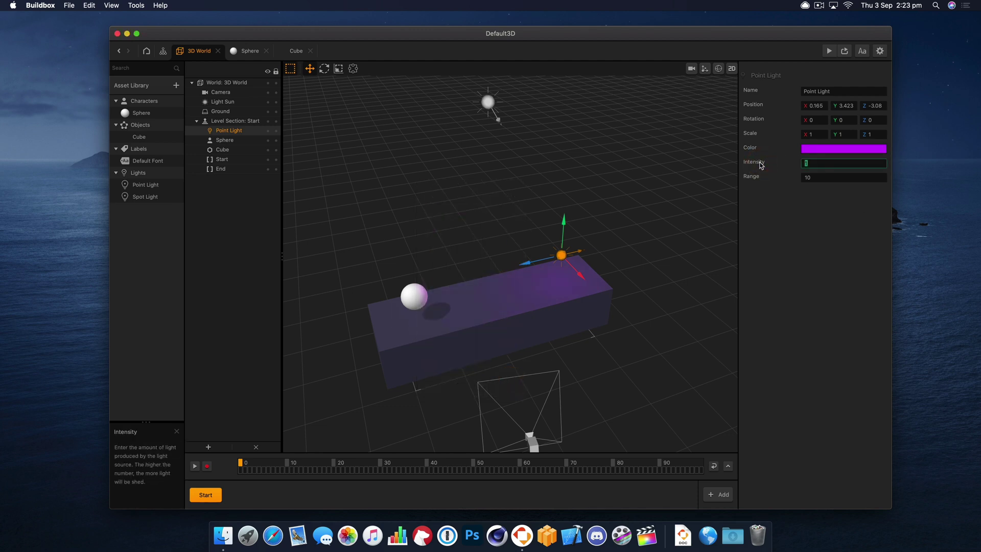
type("5")
left_click(831, 178)
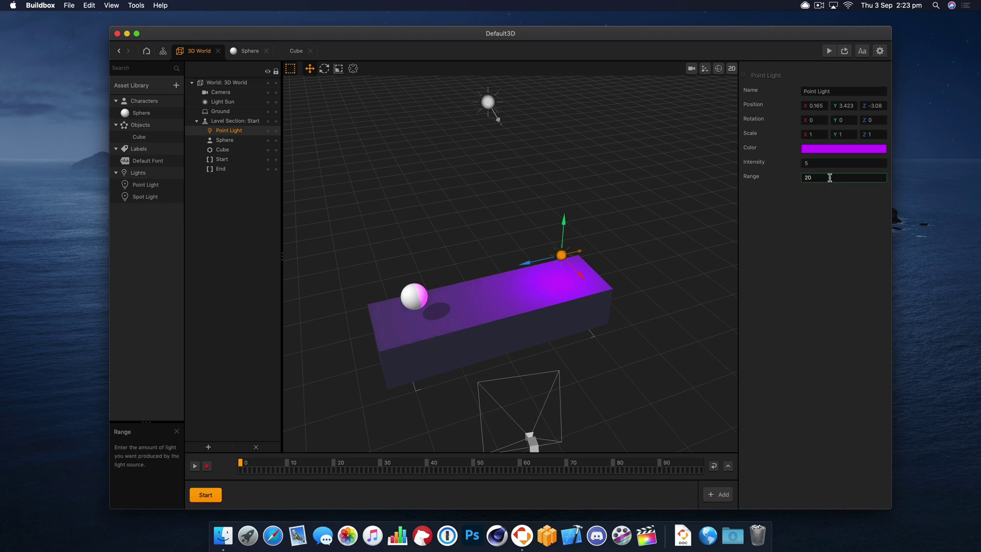
left_click_drag(565, 239, 573, 159)
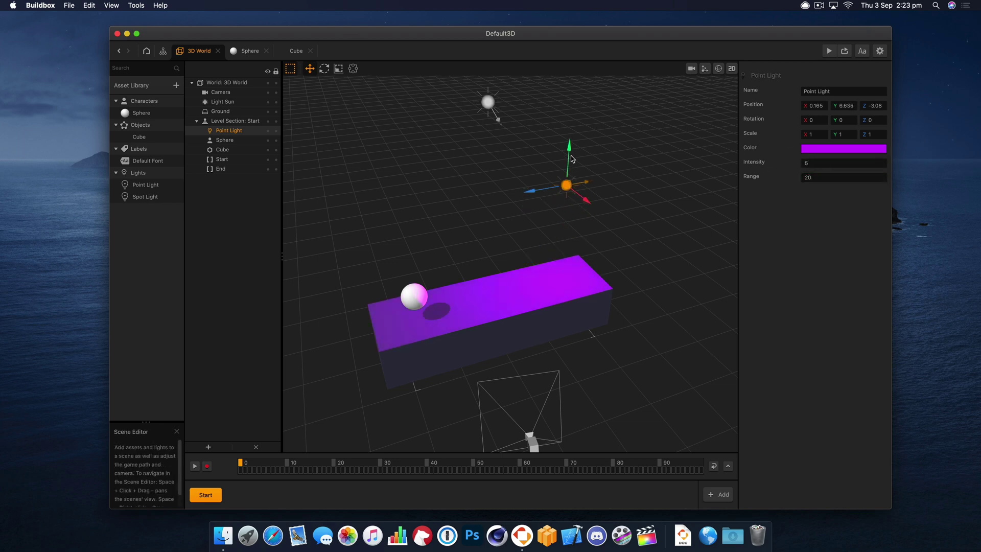
left_click_drag(591, 204, 653, 253)
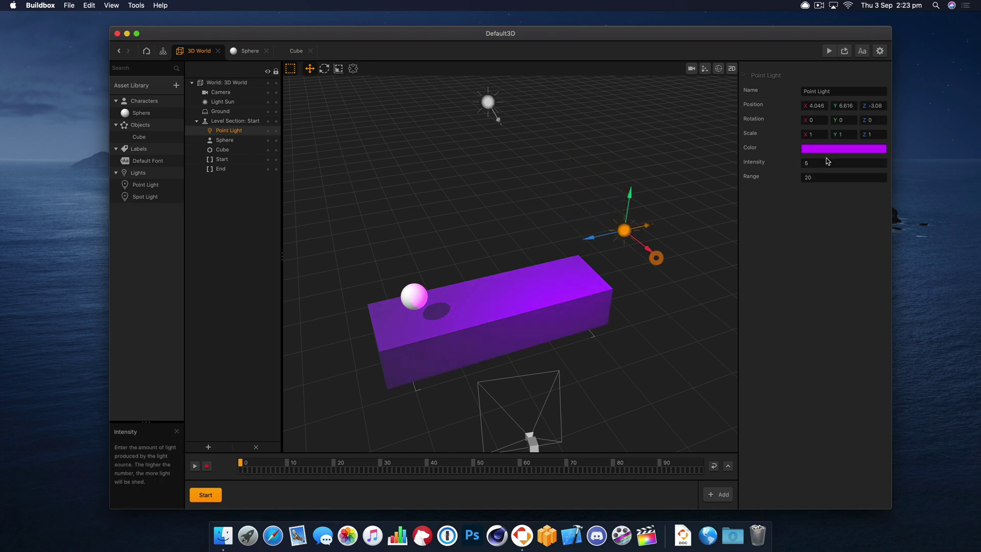
- Set the point light's intensity to 3, preview the scene with the purple lighting, and close the preview
left_click(803, 163)
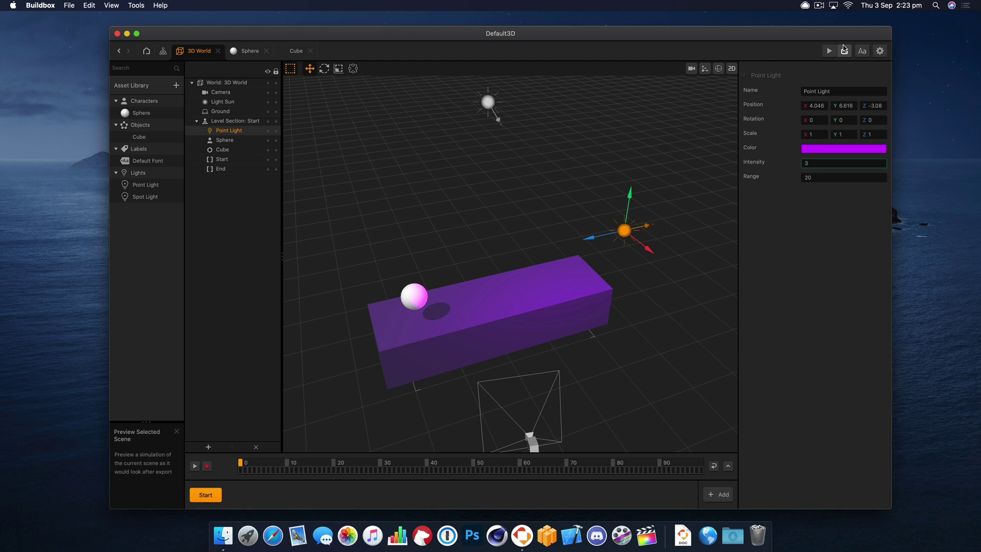
left_click(845, 50)
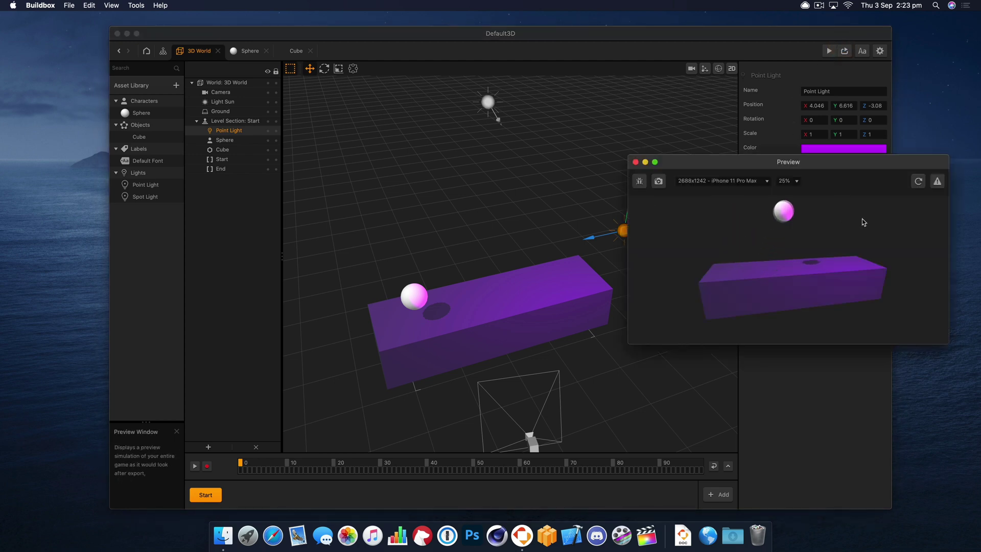
left_click(636, 162)
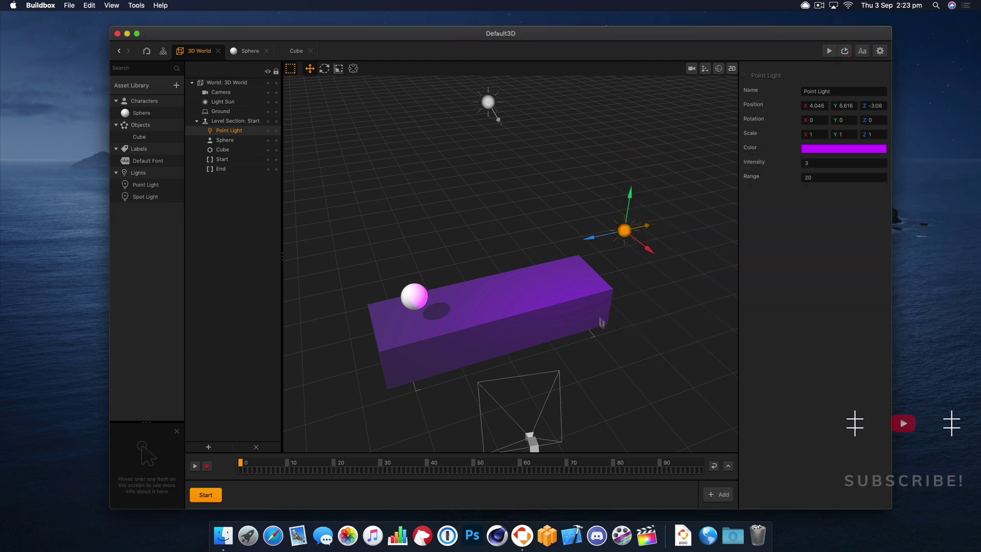
- Move the level section's End border away from the Start border along the Z axis, to about Z -23.96
left_click(222, 160)
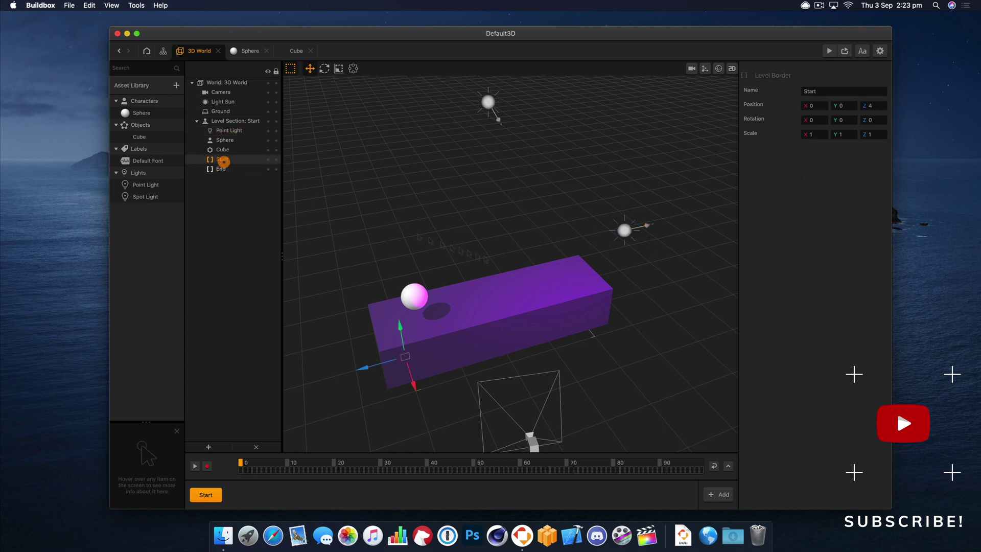
left_click(223, 168)
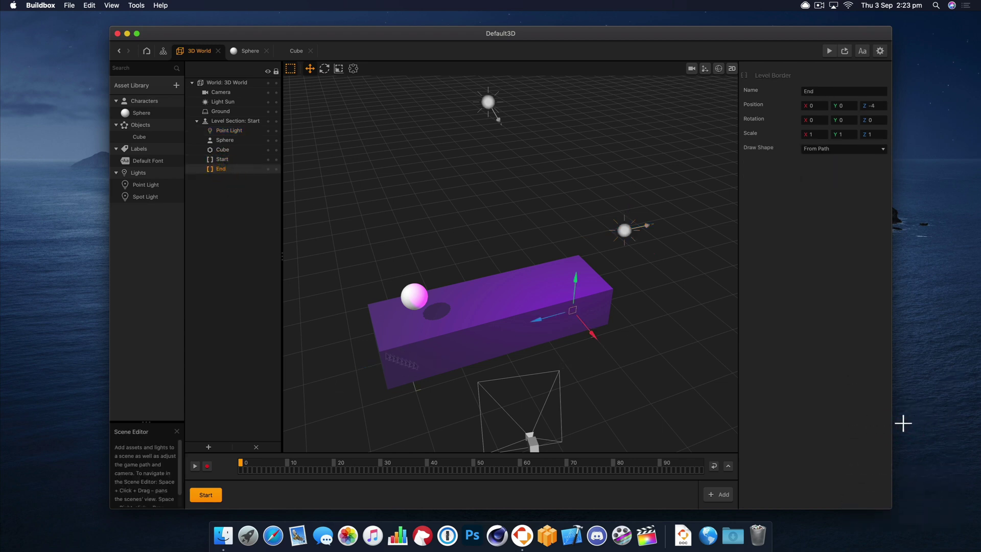
left_click(239, 160)
left_click(236, 171)
left_click_drag(545, 320, 685, 294)
scroll(637, 356, "down", 5)
scroll(509, 339, "up", 5)
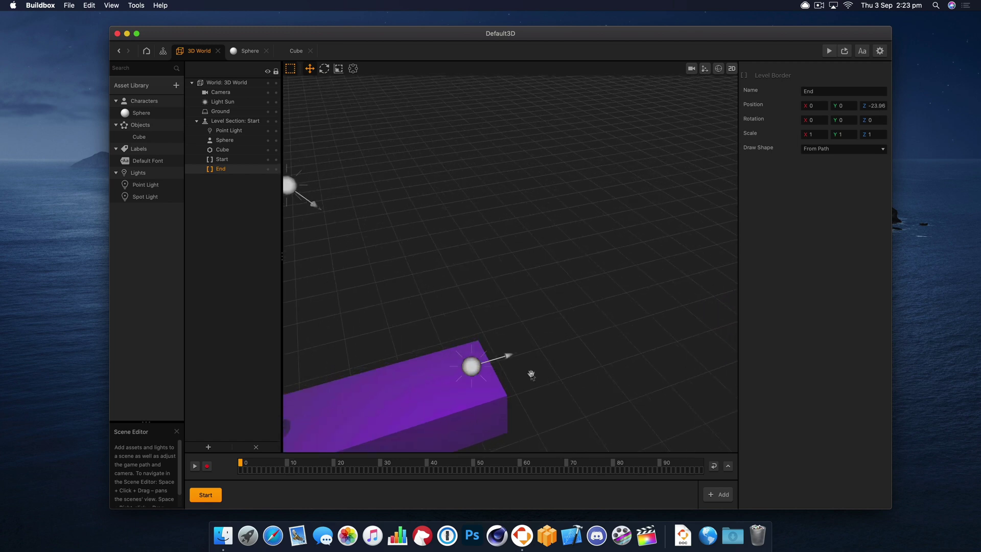
- Duplicate the cube and move the copy past the original's far end, to about Z -11.6, leaving a gap
left_click_drag(529, 374, 573, 270)
left_click(523, 238)
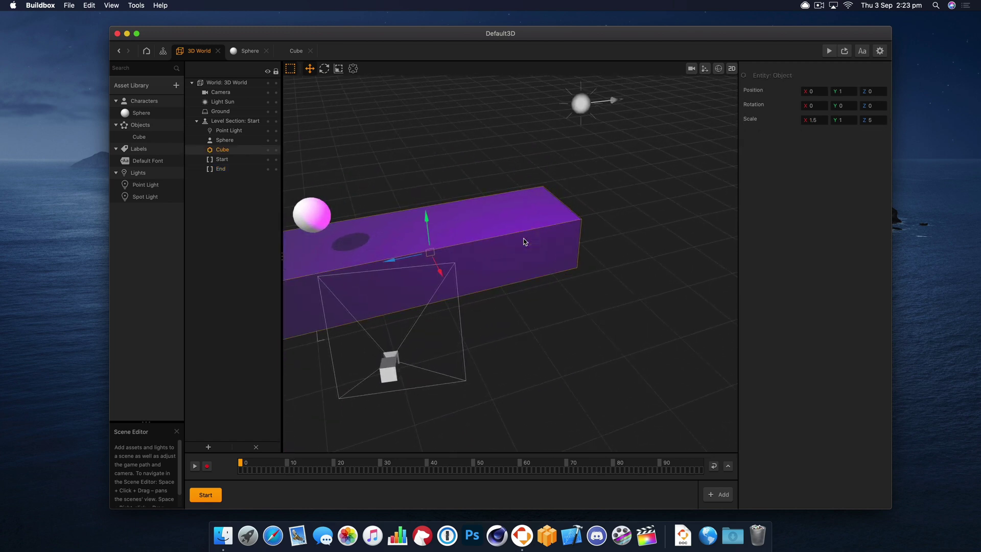
key("super+d")
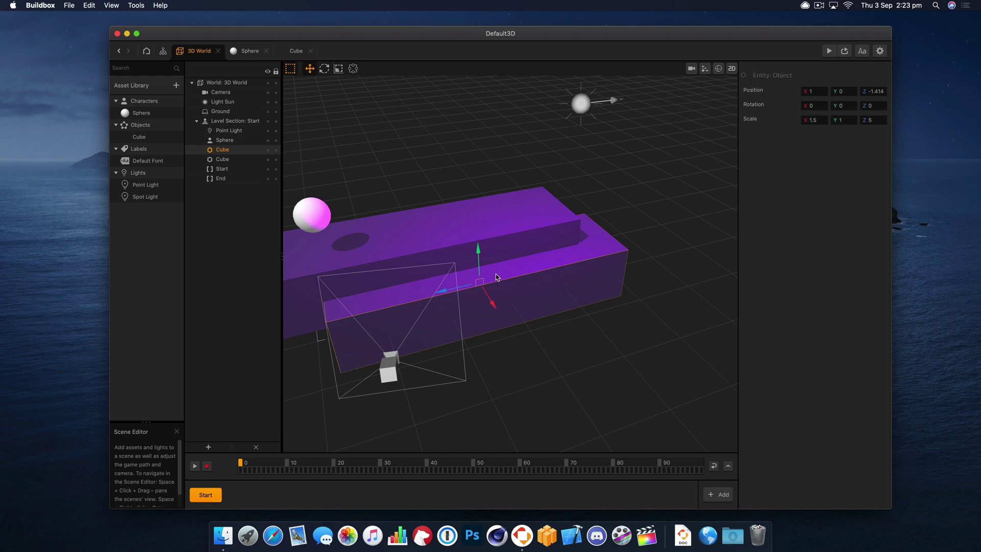
key("super+z")
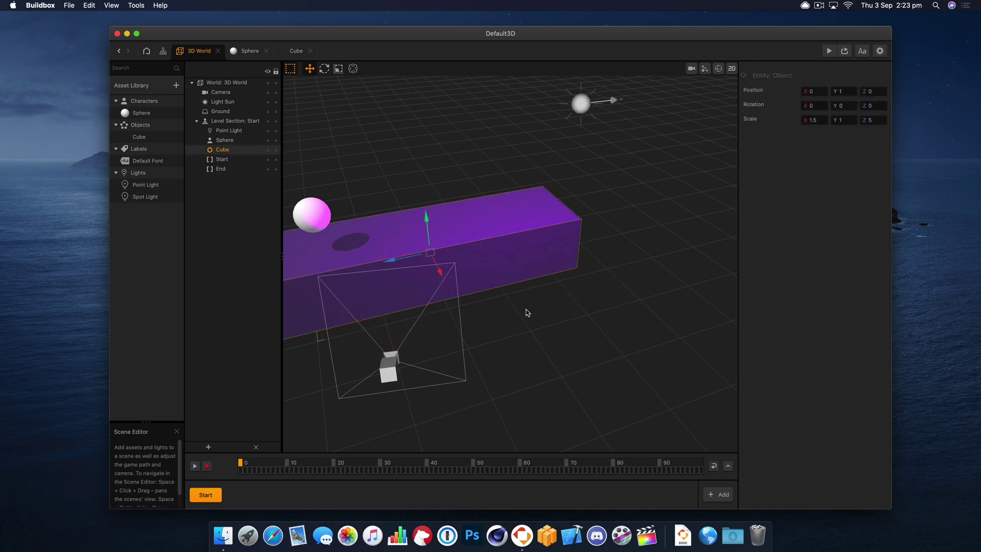
right_click_drag(525, 309, 514, 297)
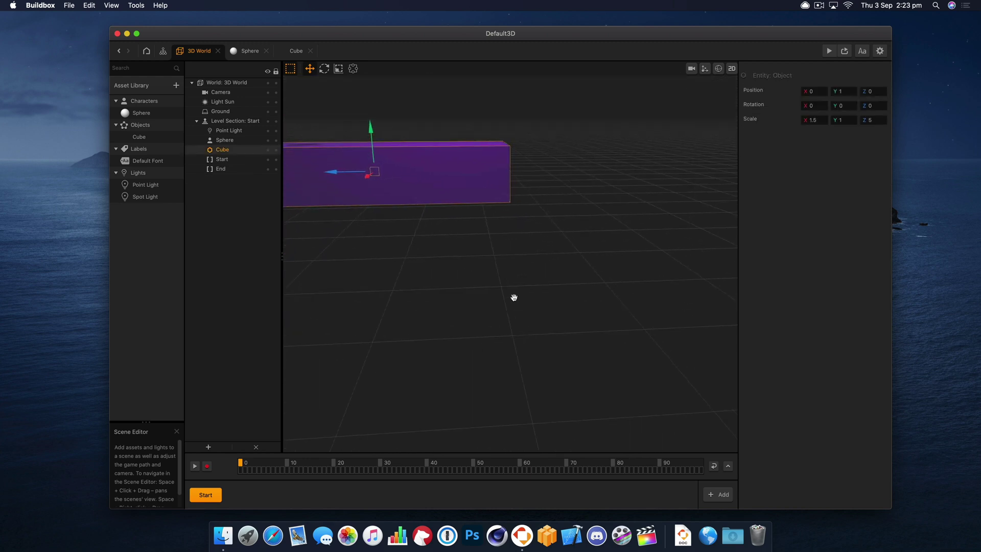
key("super+d")
left_click_drag(413, 172, 651, 165, "shift")
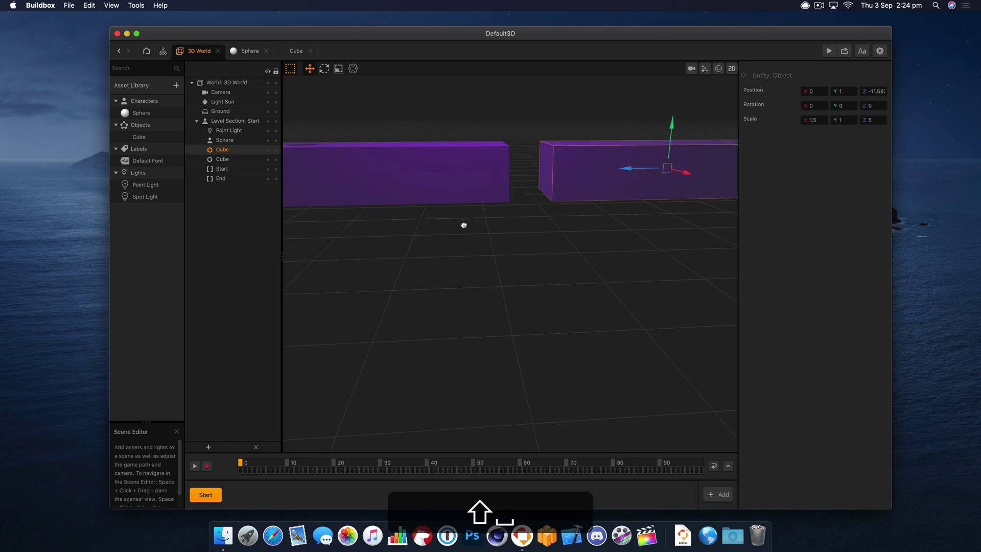
- Move the Sphere along the first cube to about Z 1.6
right_click_drag(464, 223, 484, 272)
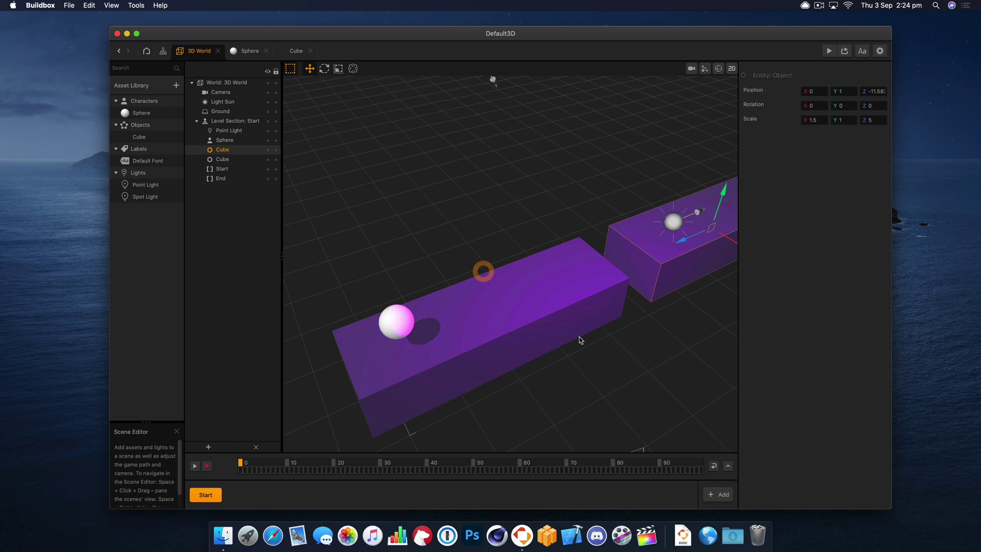
left_click_drag(620, 365, 573, 336)
left_click(311, 266)
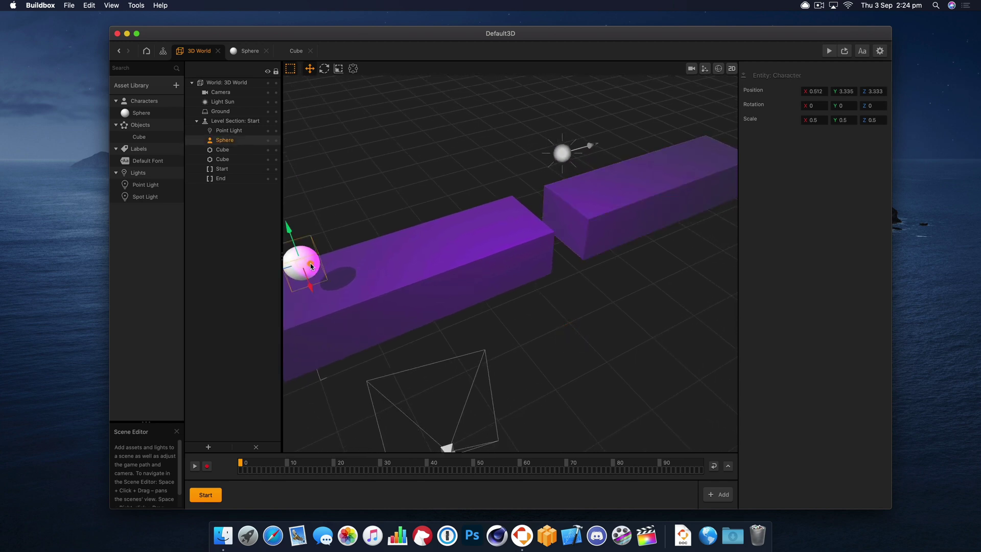
left_click_drag(292, 267, 350, 249)
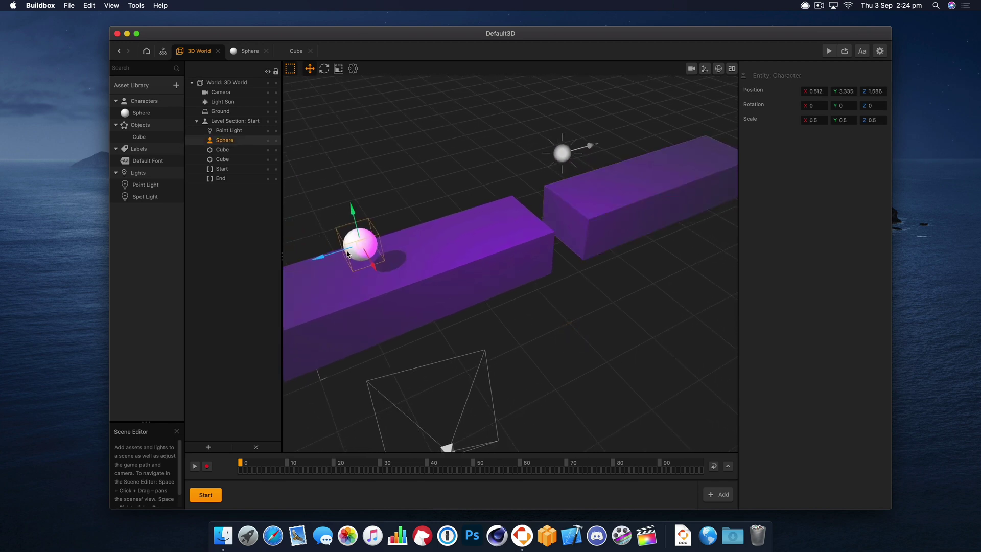
- Widen the gap between the platforms by moving the second cube to about Z -13.28
left_click(702, 222)
left_click(616, 198)
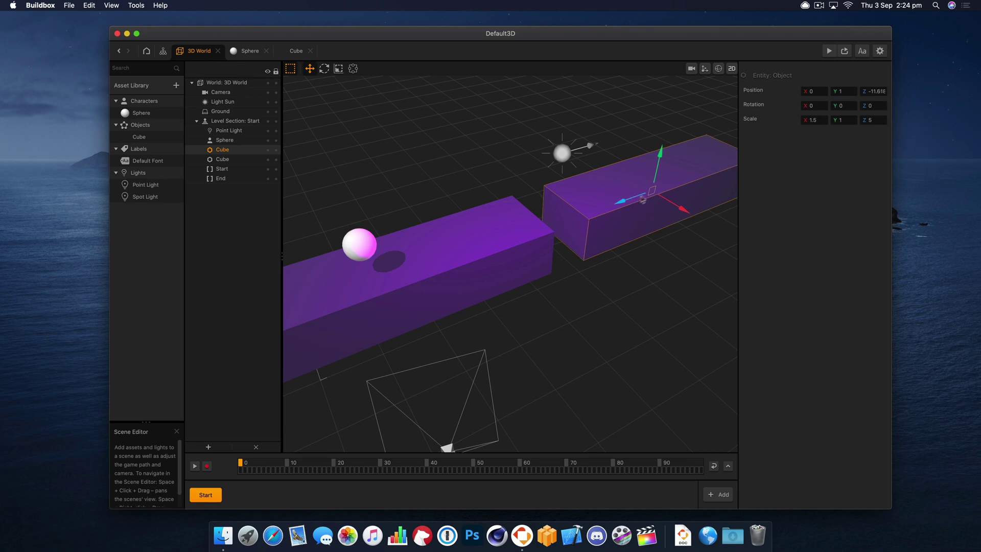
left_click_drag(643, 199, 661, 189)
left_click_drag(606, 308, 595, 305)
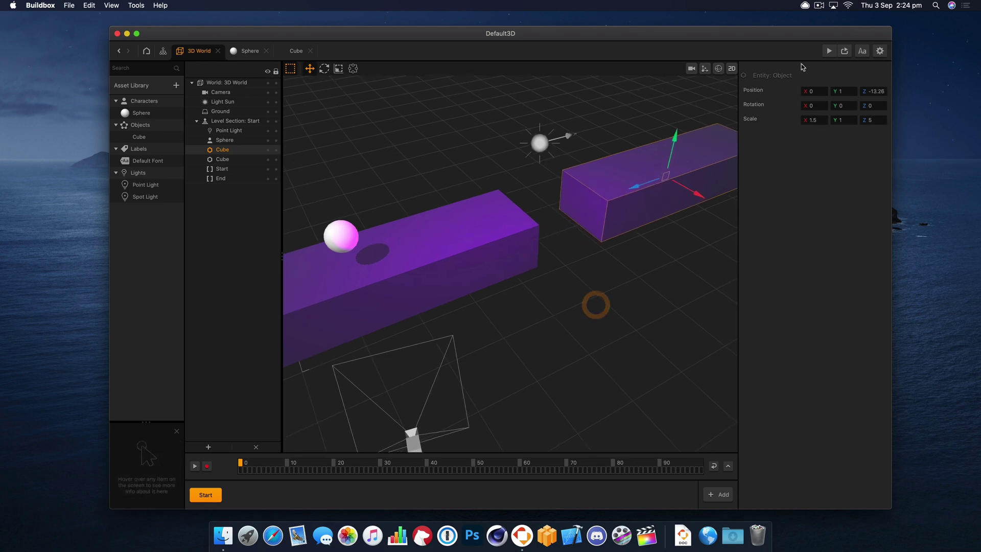
- Preview the scene with the two platforms, try out the sphere's movement, and close the preview
left_click(845, 51)
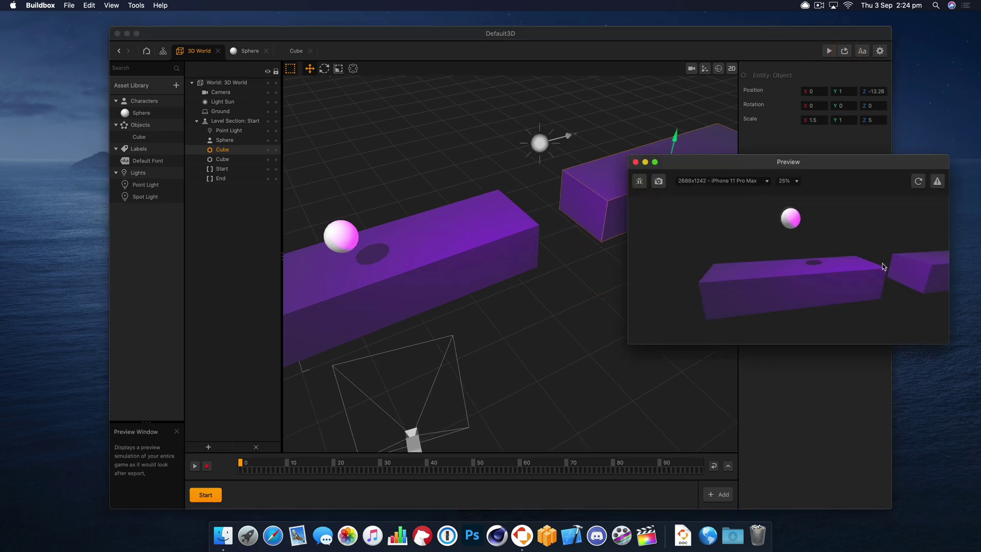
left_click(881, 264)
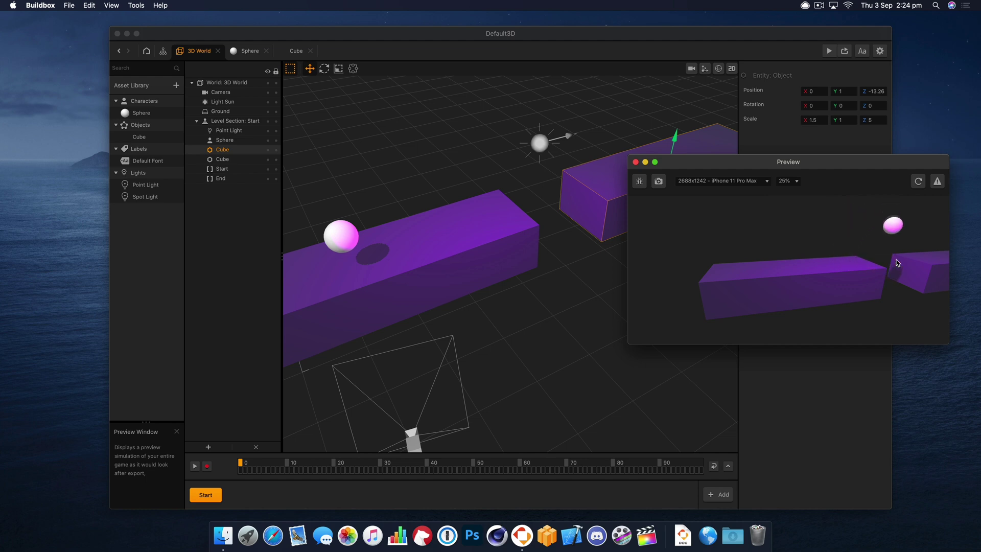
left_click(634, 162)
- Set the Camera's Position Follow to Character
left_click(420, 434)
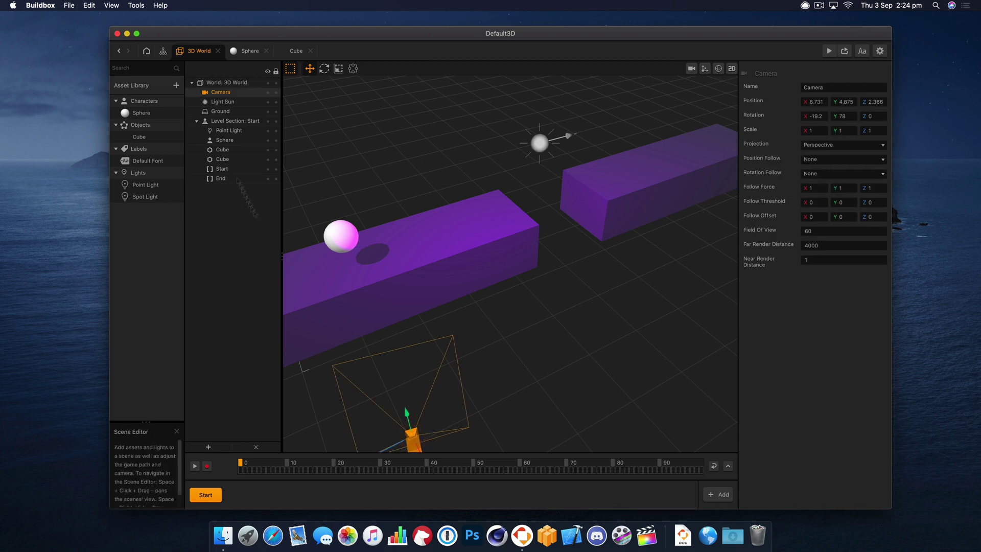
left_click(225, 101)
left_click(221, 92)
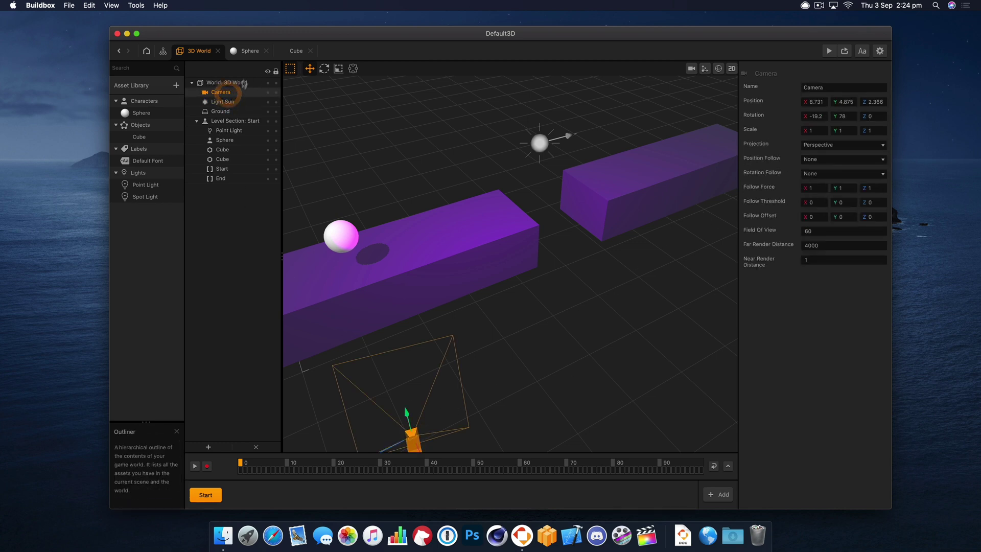
left_click(838, 161)
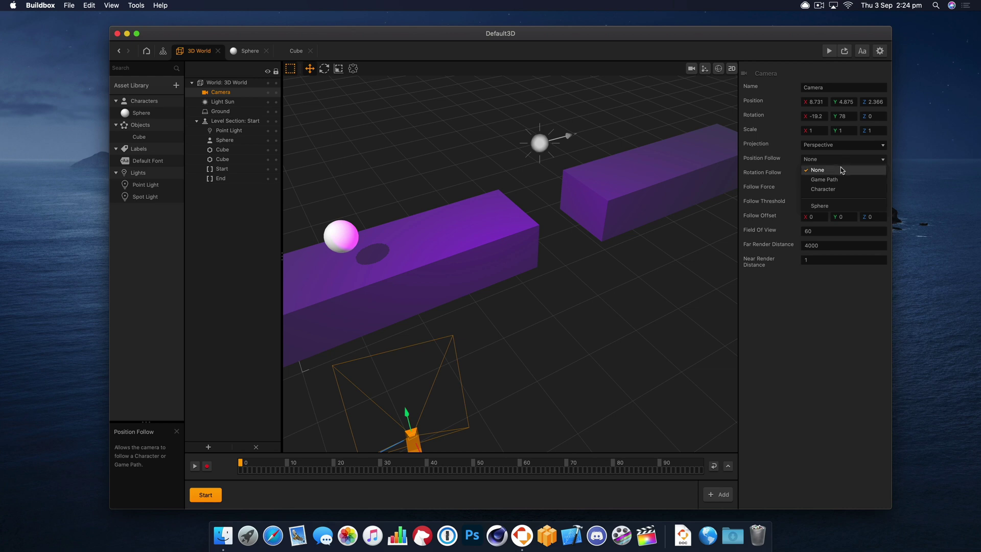
left_click(843, 189)
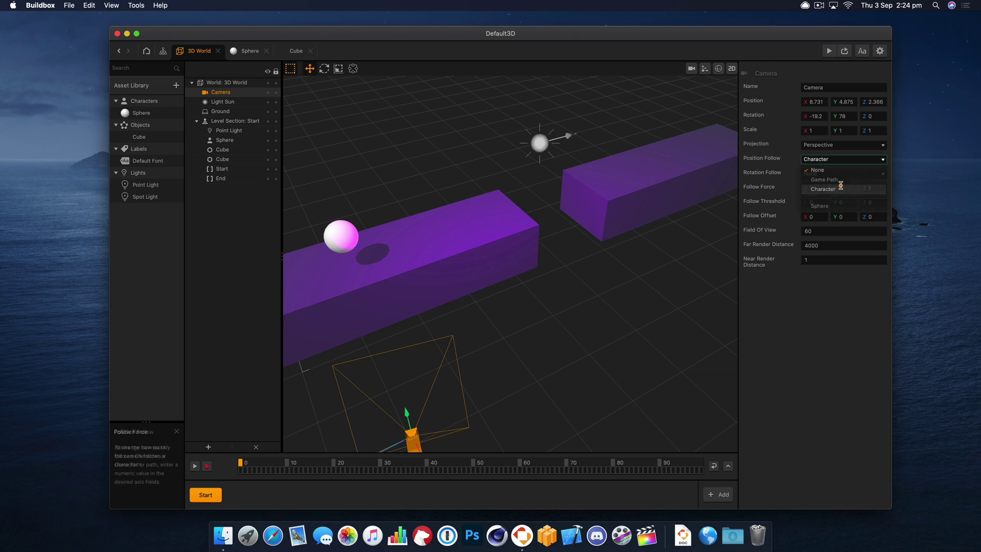
- Preview the scene with the camera following the character, move the sphere across the platforms, and close the preview
left_click(844, 51)
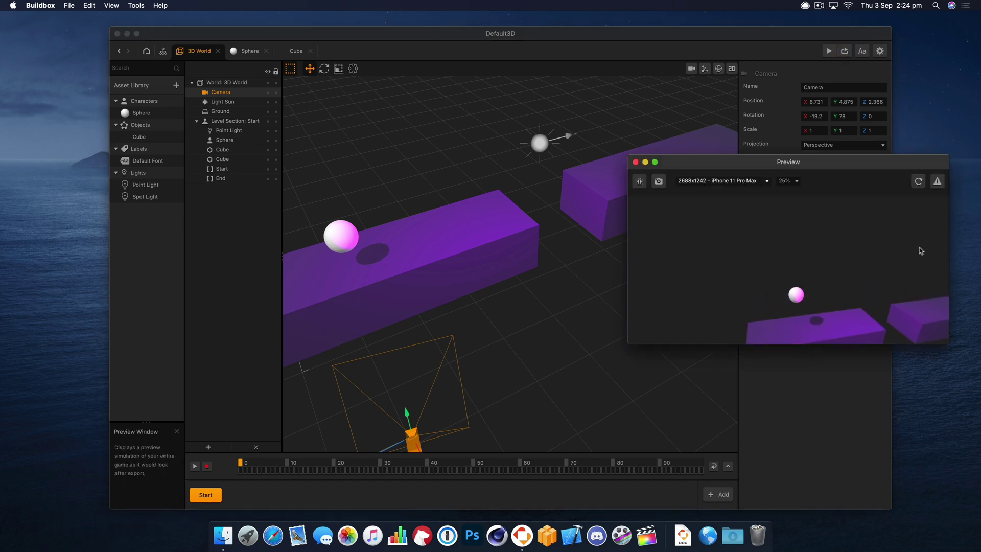
left_click(850, 242)
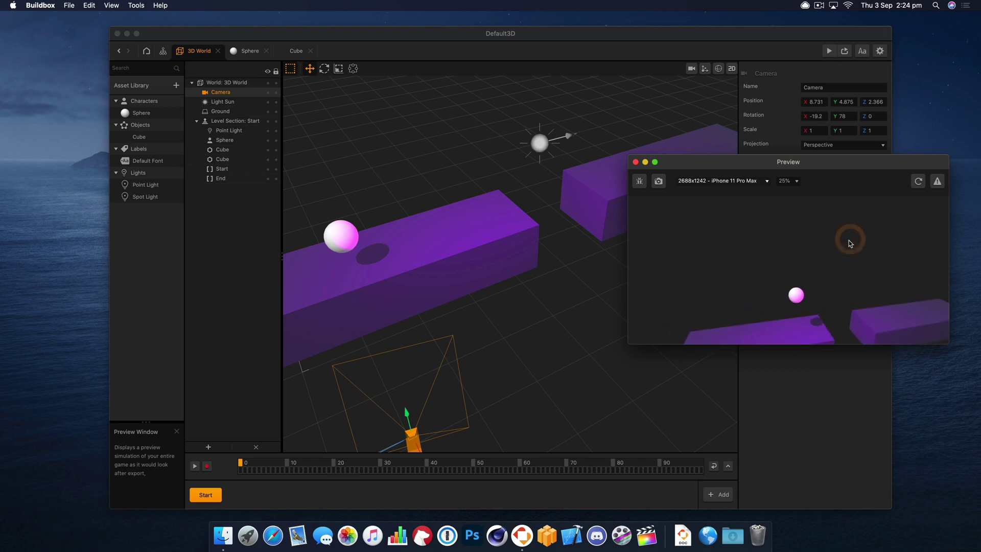
left_click(847, 240)
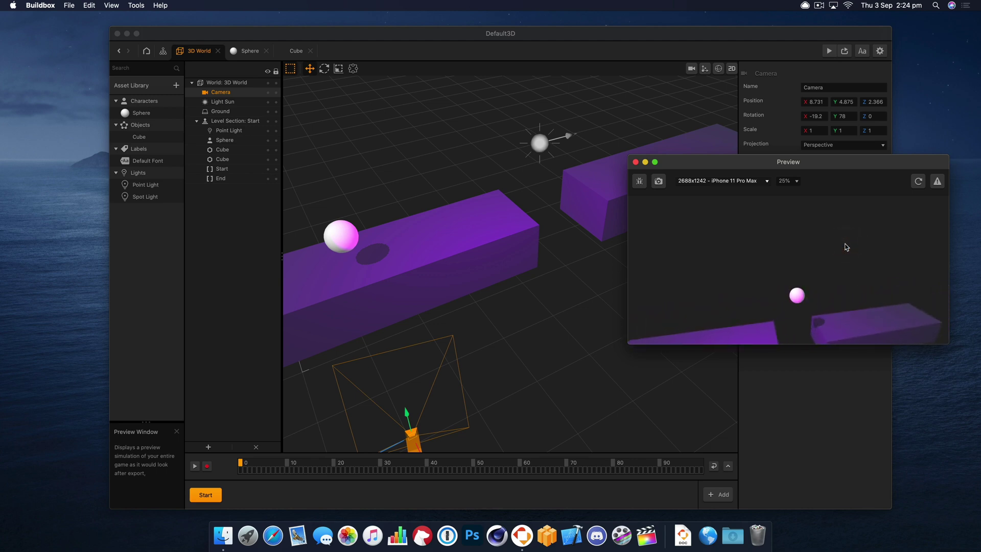
left_click(844, 244)
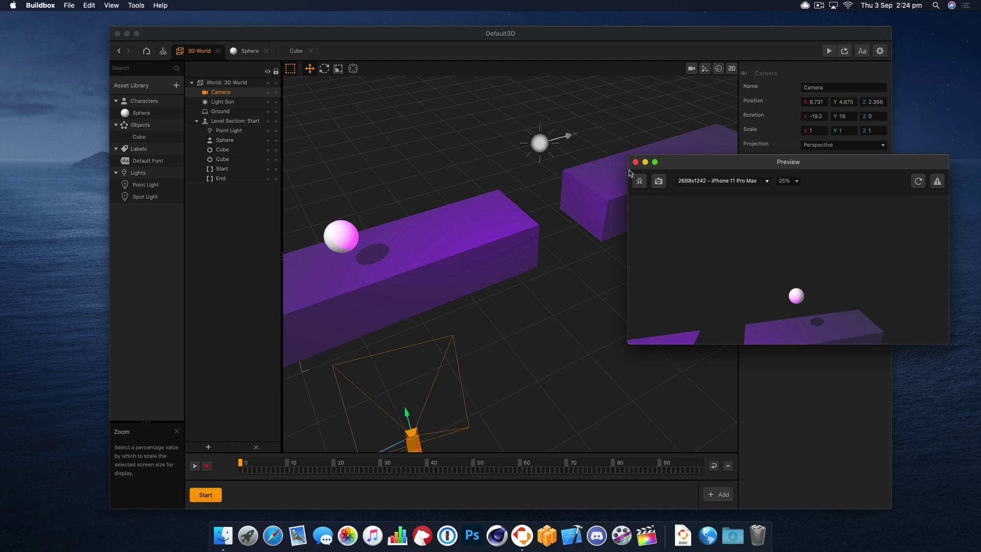
left_click(725, 268)
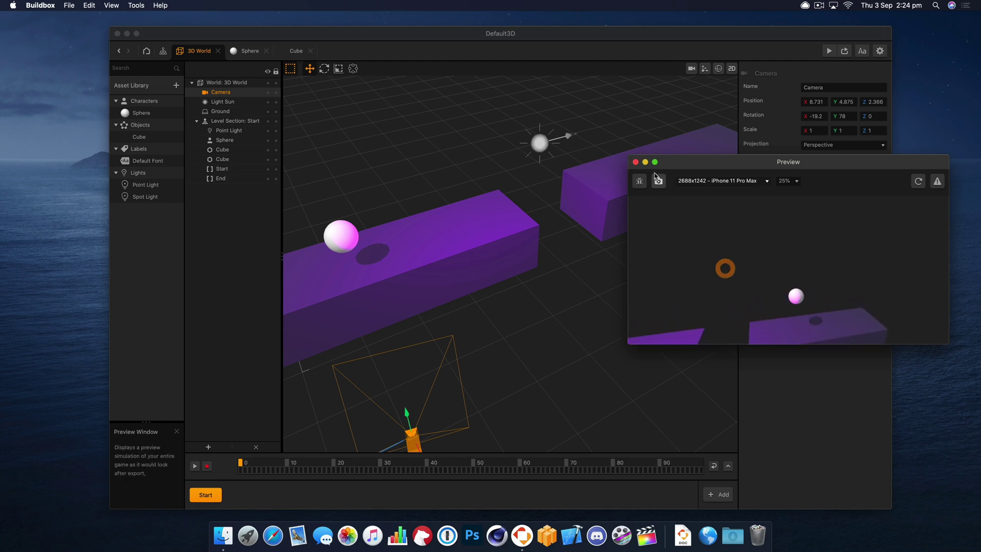
left_click(636, 162)
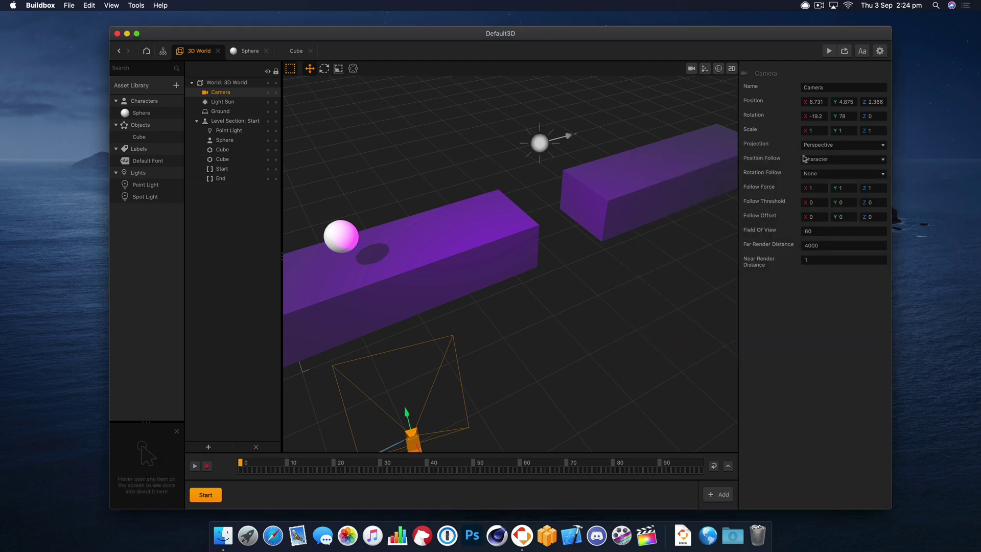
- Change the Camera's Position Follow to Game Path, keeping the Perspective projection
left_click(851, 147)
left_click(759, 147)
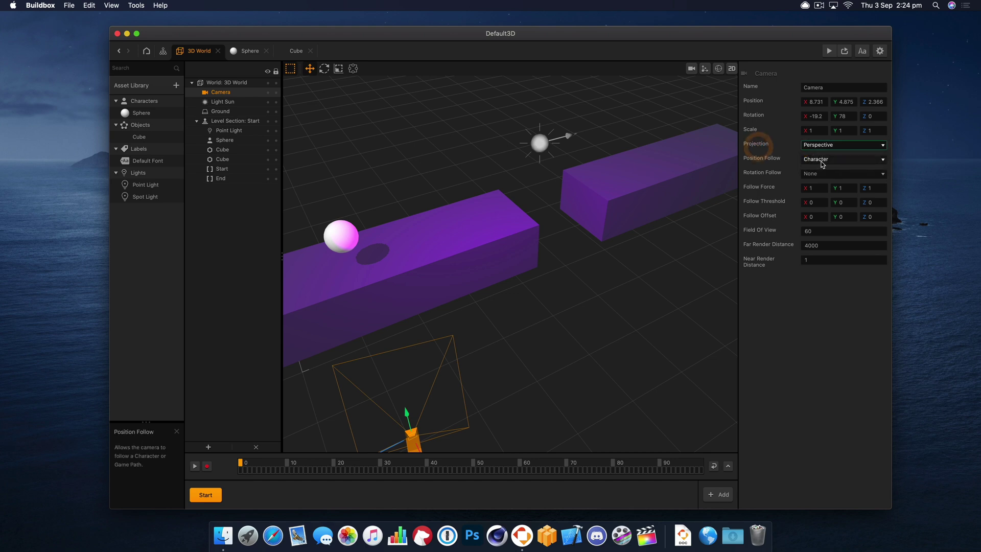
left_click(825, 160)
left_click(824, 179)
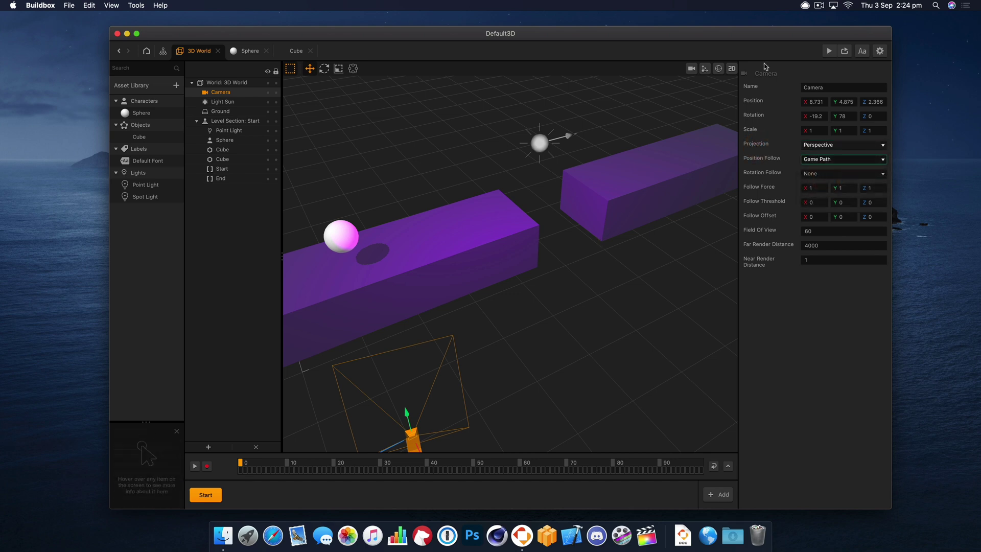
- Reframe the camera through the camera view so the sphere appears larger and the start of the second platform is in frame
left_click(694, 69)
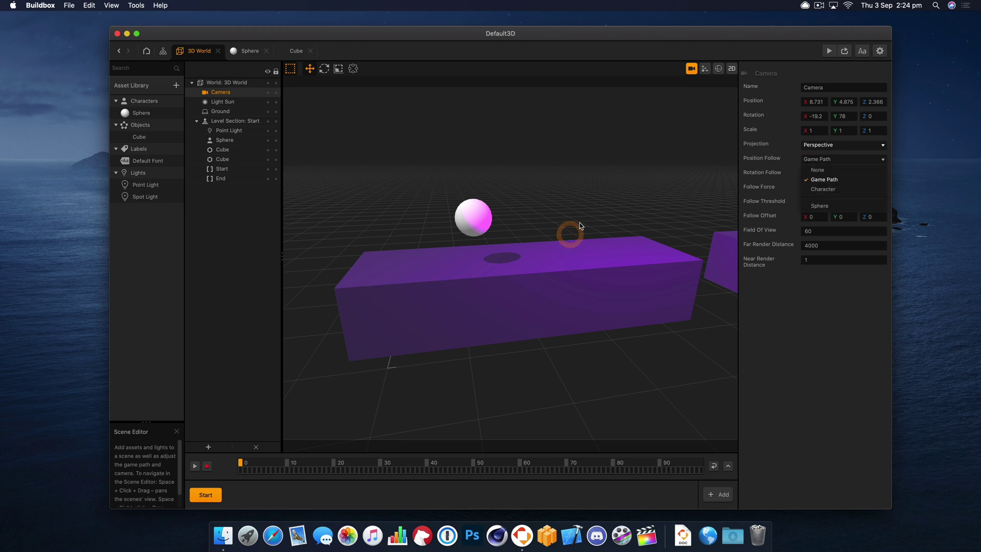
left_click(604, 215)
left_click(641, 195)
right_click_drag(541, 204, 564, 205)
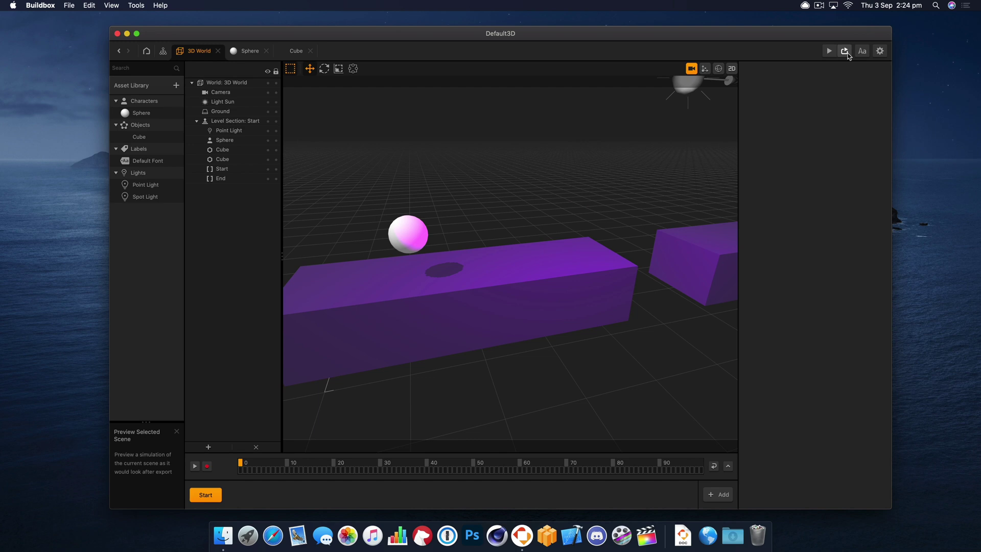
- Preview the scene with the game-path camera, move the sphere onto the second platform, and close the preview
left_click(845, 52)
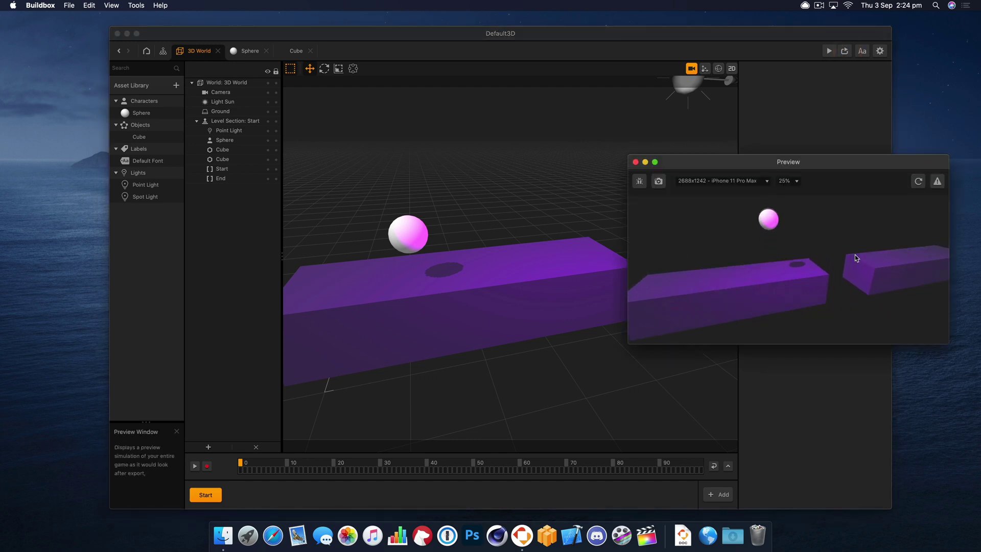
left_click(855, 255)
left_click_drag(854, 184, 640, 181)
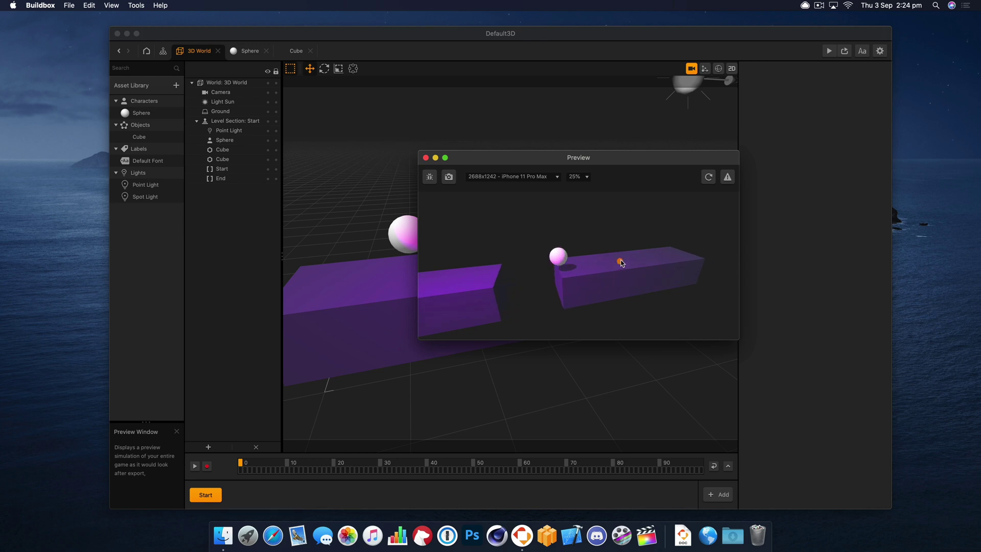
left_click(620, 260)
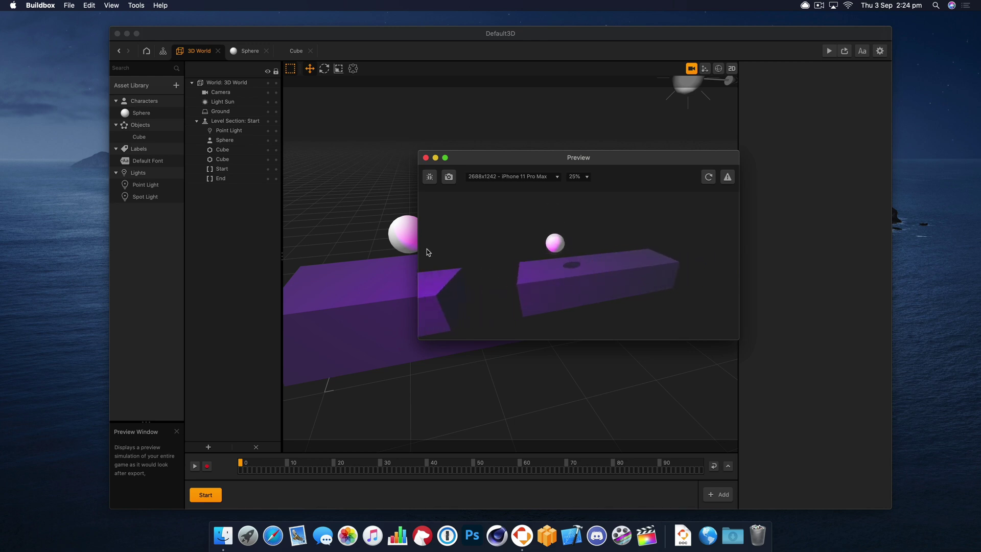
left_click(426, 157)
- Reframe the camera farther back and lower for a more side-on look at the platforms, and leave the camera view
left_click(489, 302)
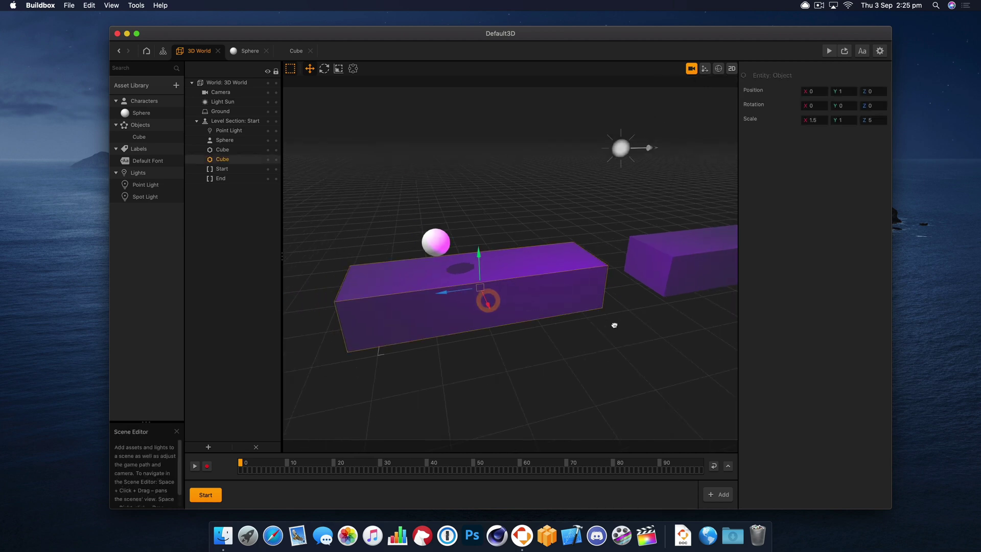
left_click_drag(615, 326, 562, 315)
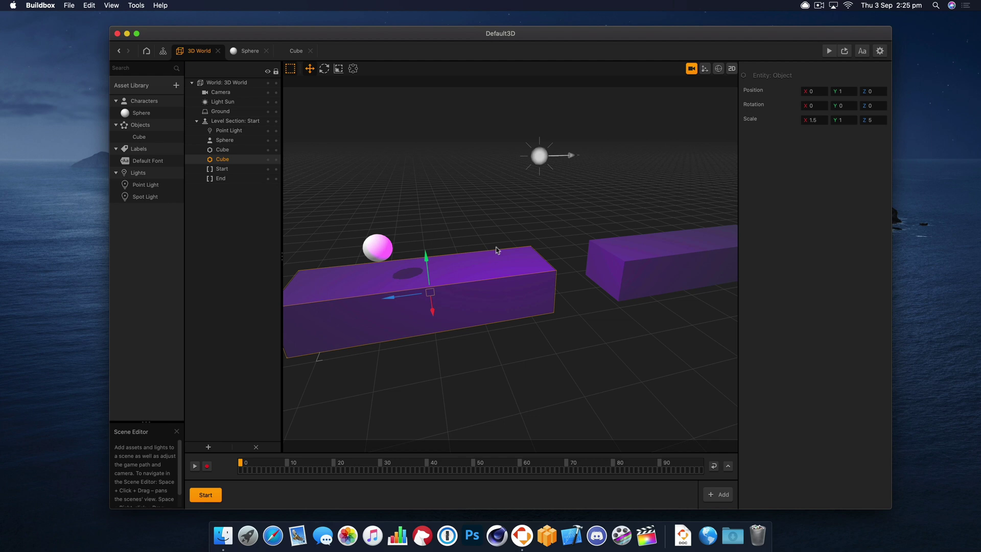
mouse_move(465, 308)
right_mouse_down()
mouse_move(474, 308)
mouse_move(454, 297)
right_mouse_up()
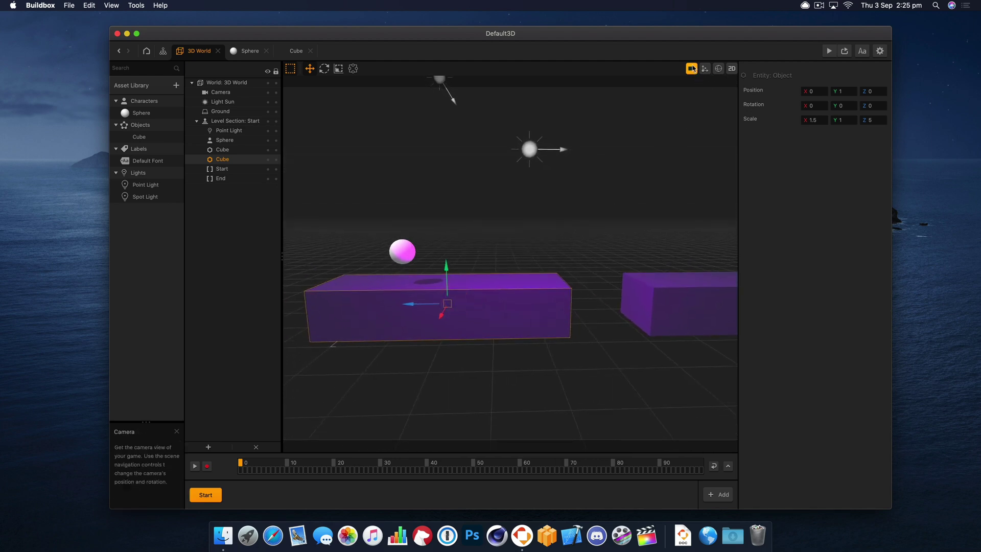
left_click(691, 68)
- Duplicate the first cube and offset the copy as a lower side ledge at about X 0.409, Y 0, Z 0.416
right_click_drag(559, 262, 487, 230)
left_click_drag(486, 230, 360, 284, "alt")
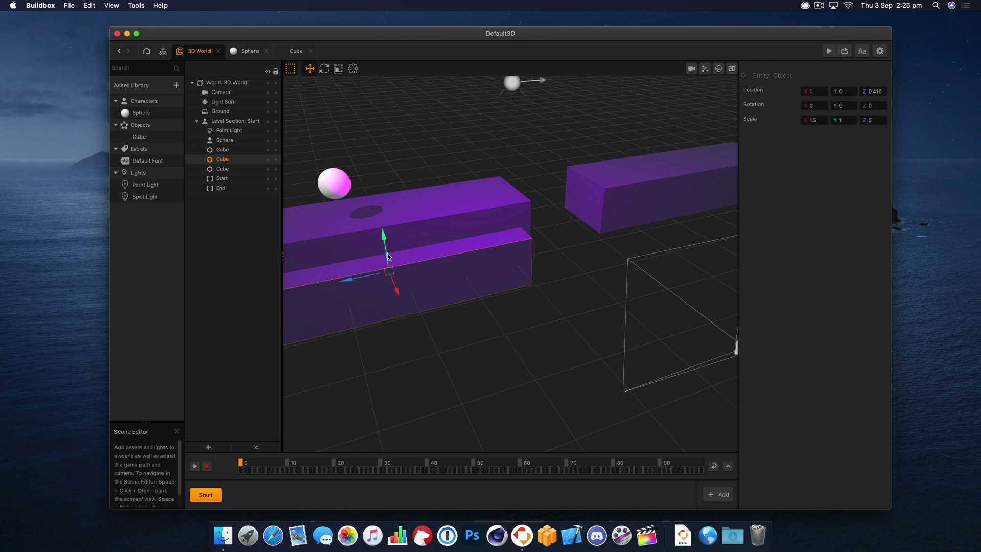
key("super+z")
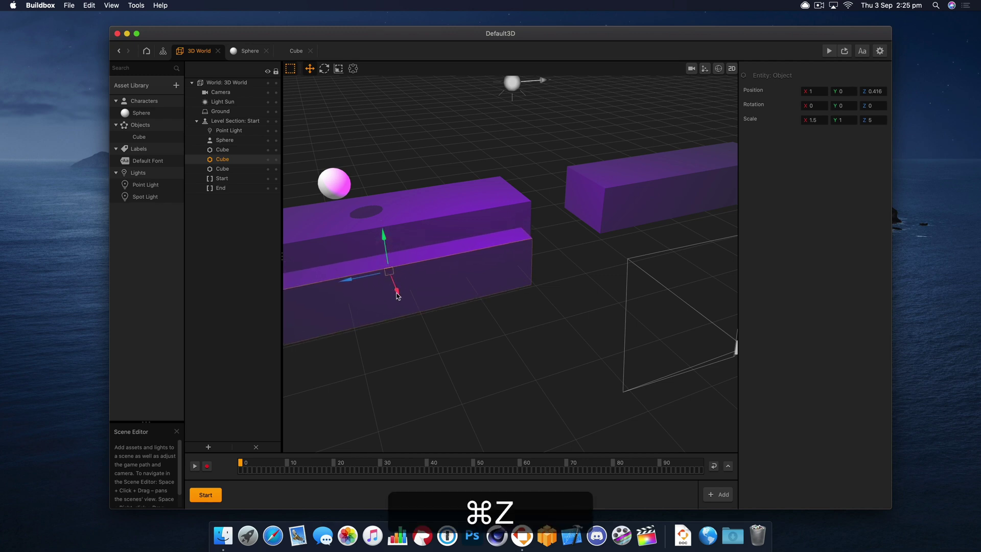
left_click_drag(396, 296, 667, 243)
key("super+d")
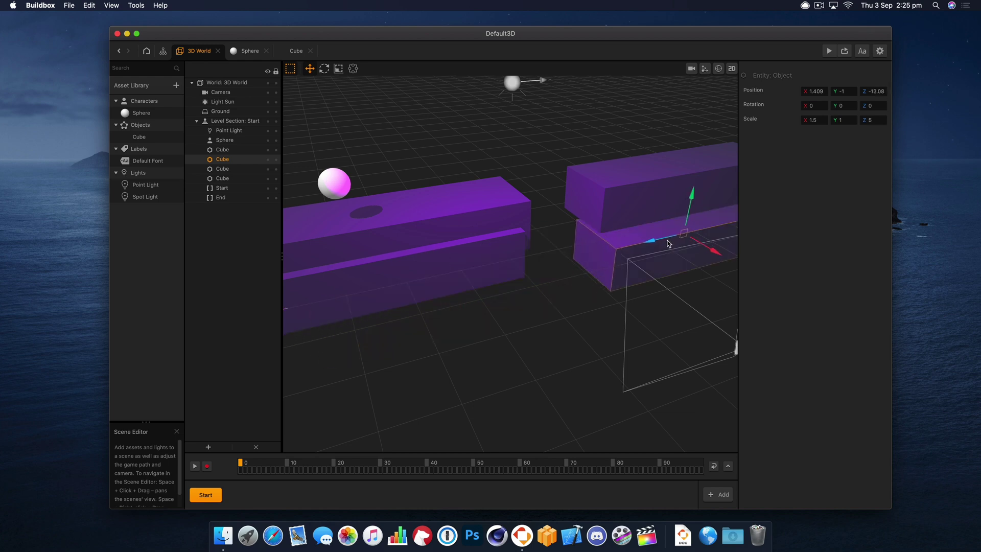
key("Delete")
scroll(649, 239, "up", 5)
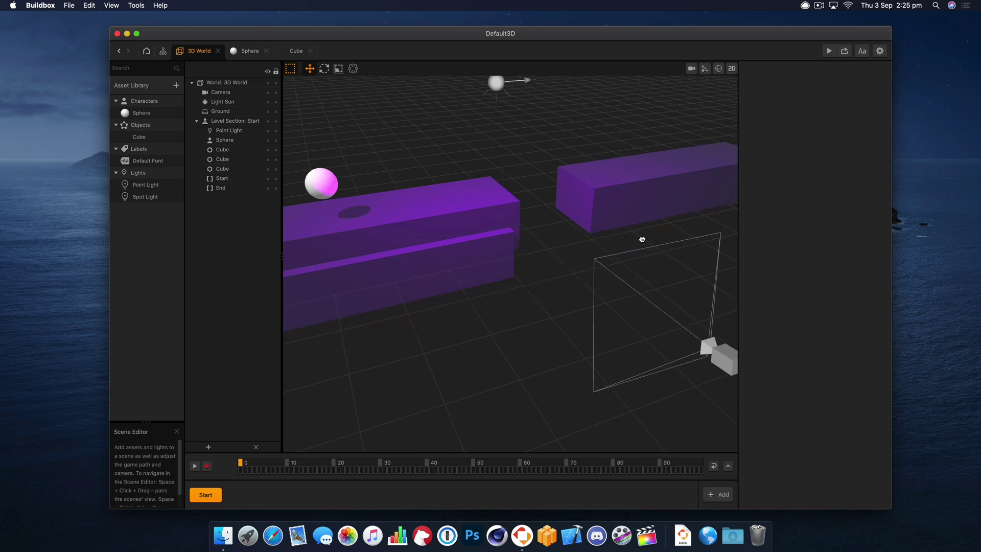
- Duplicate the second platform cube, trying copies at Y -1 and Z -15.26, and delete the extra copy
left_click(612, 201)
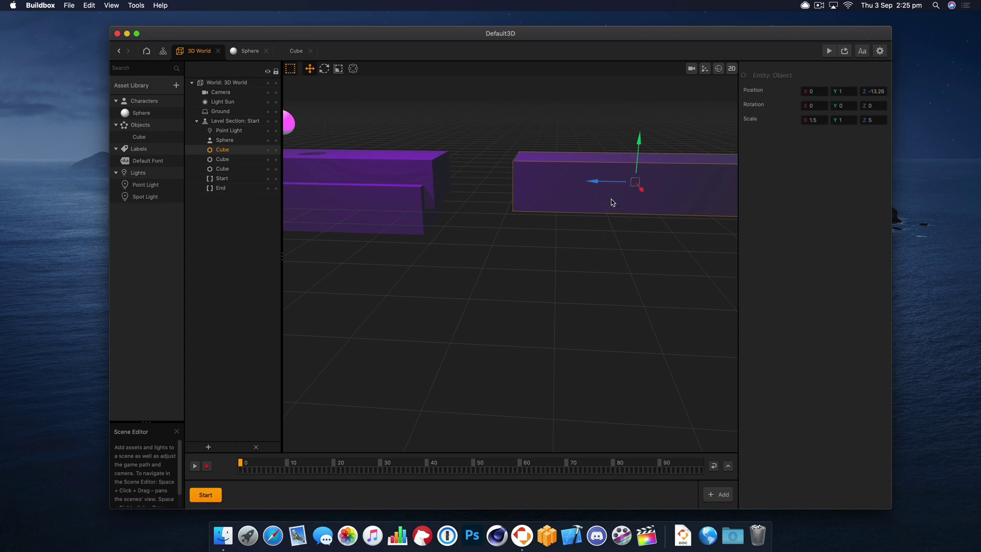
key("alt+Down")
key("Delete")
left_click(616, 211)
key("super+d")
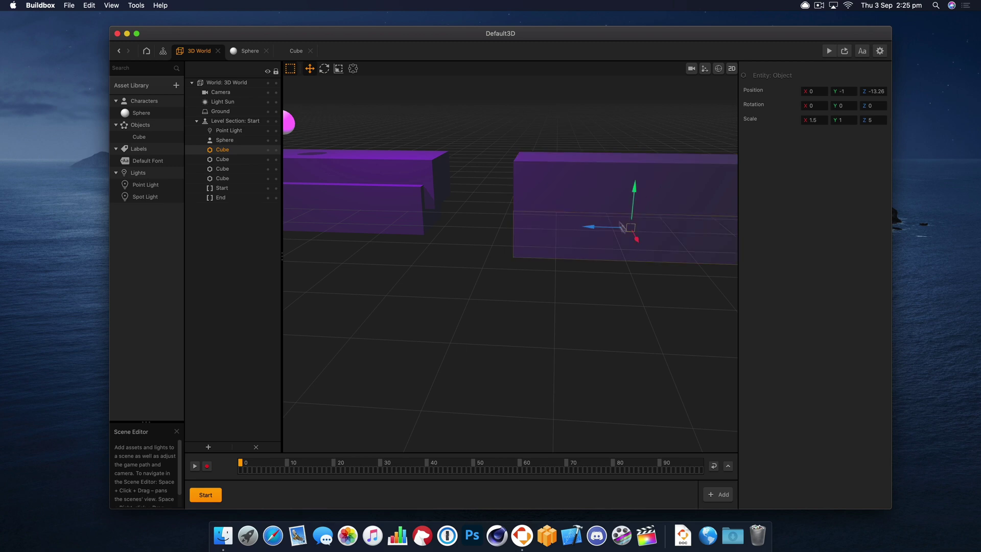
left_click(608, 198)
key("super+d")
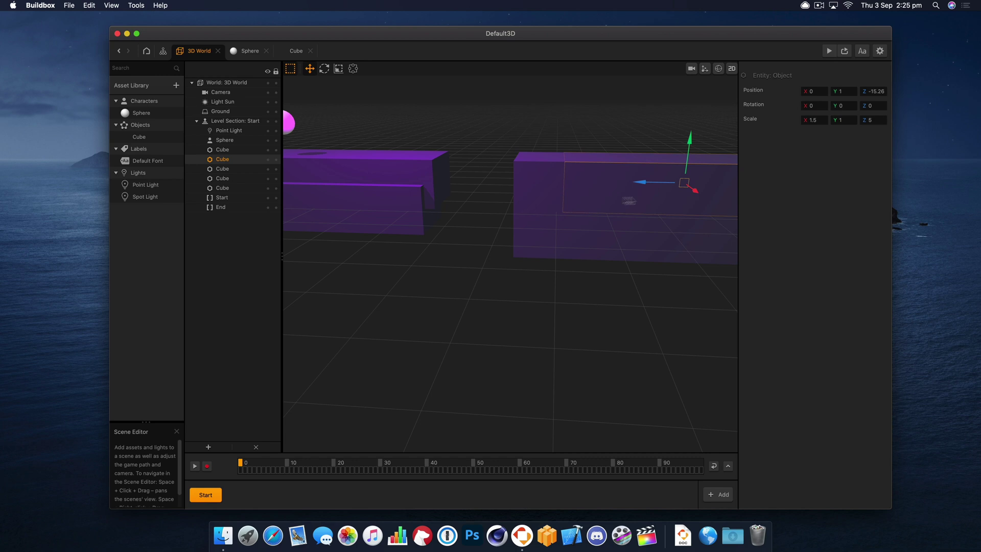
left_click(675, 226)
key("BackSpace")
- Offset the second platform's duplicate outward to about X 0.906 and slightly lower, forming a side ledge against it
left_click(693, 185)
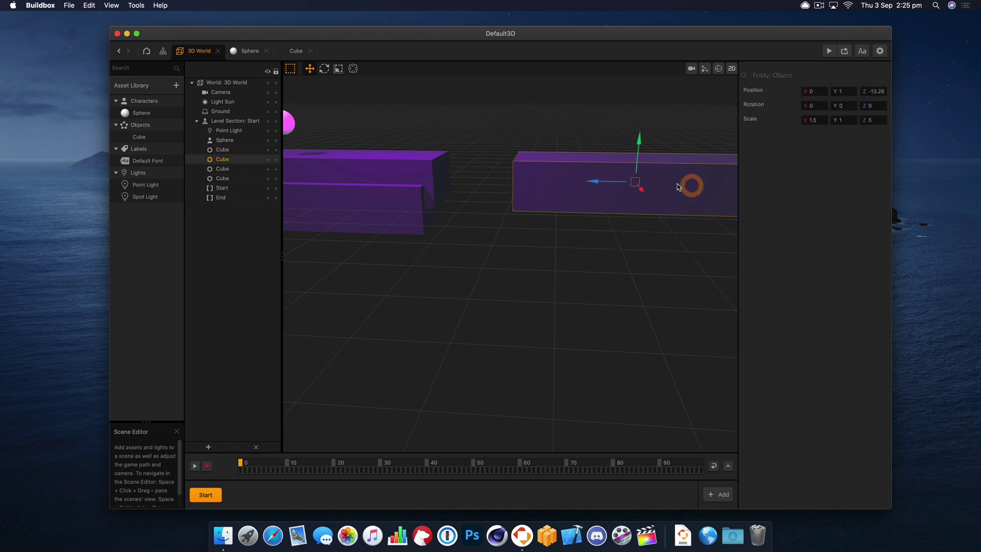
left_click(237, 170)
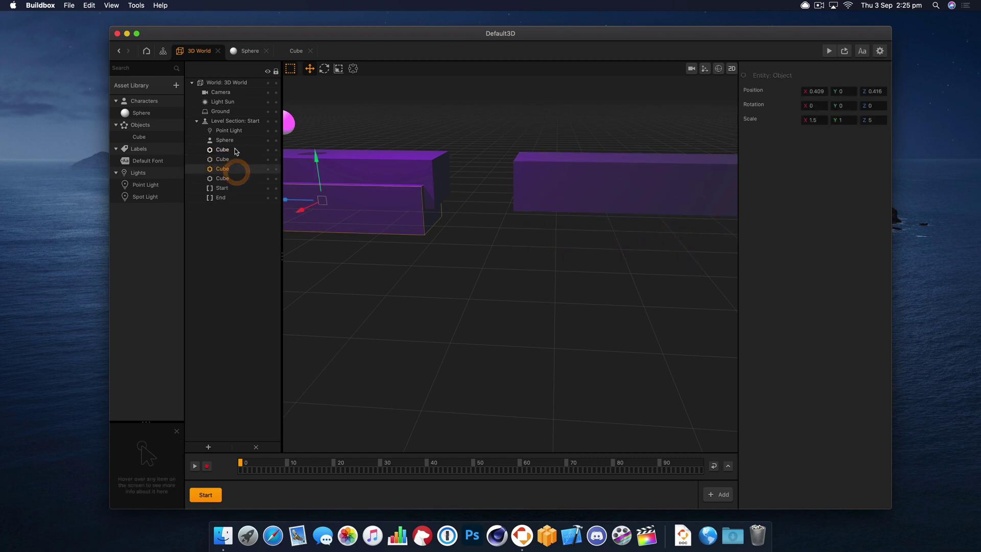
left_click(236, 150)
left_click_drag(701, 193, 652, 200)
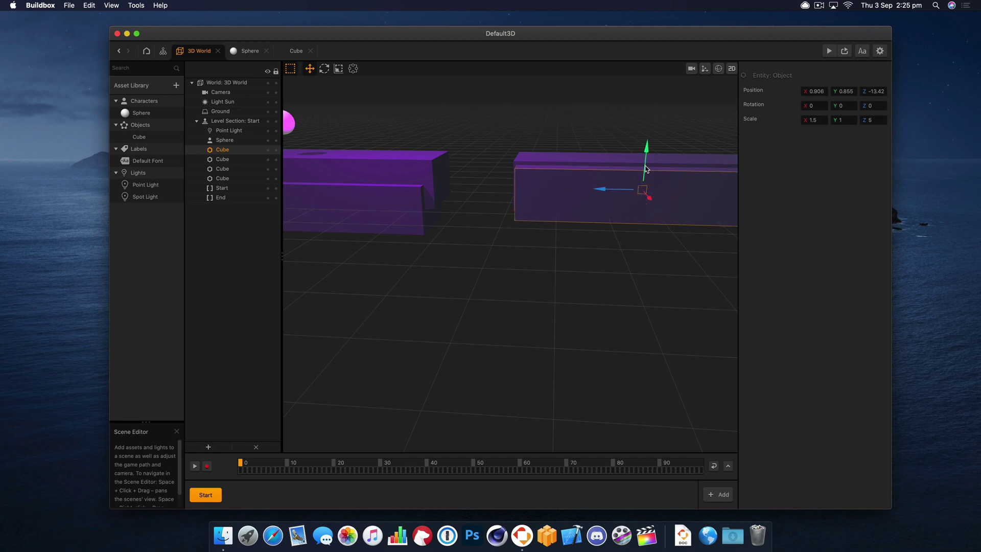
left_click_drag(645, 167, 643, 196)
left_click(466, 195)
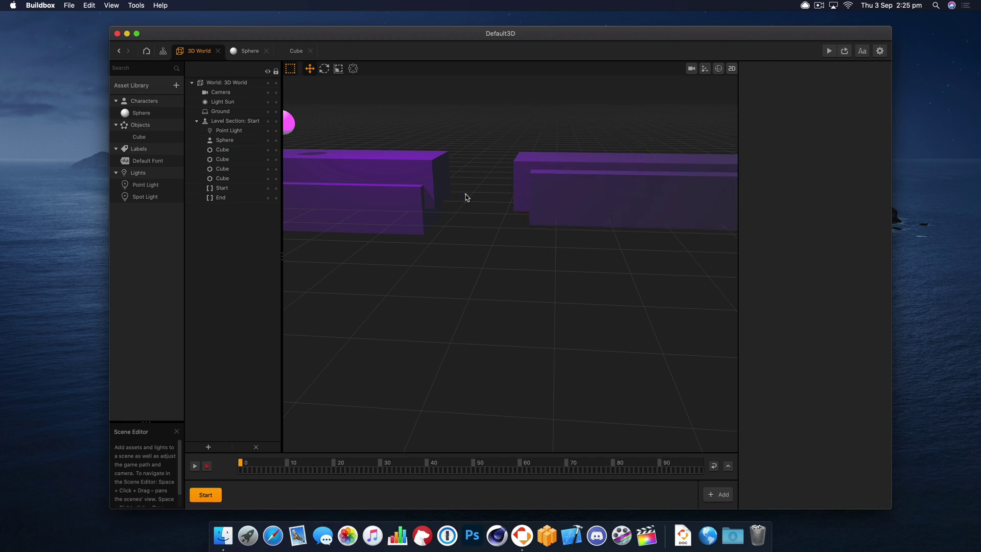
right_click_drag(441, 193, 461, 207)
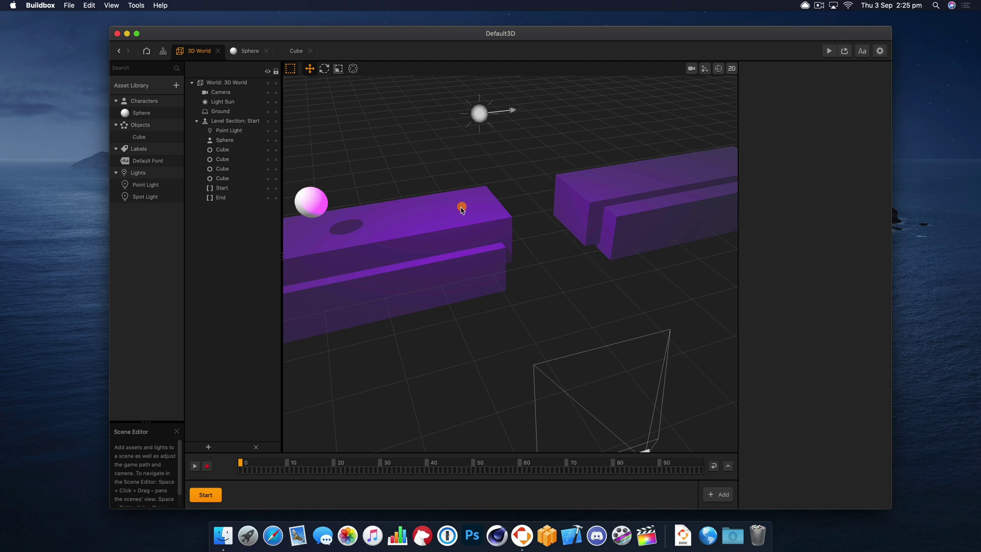
left_click(461, 209)
key("super+d")
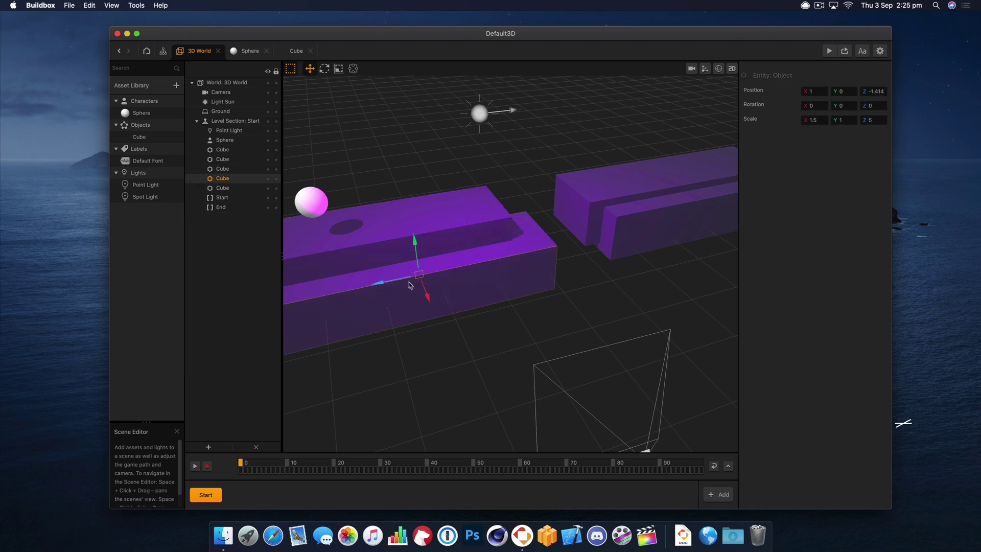
key("BackSpace")
left_click(480, 311)
- Duplicate the first upper platform cube and place the copy as a lower bridge between the two platforms, at about X 0, Y -0.167, Z -4.214
right_click_drag(535, 322, 523, 317)
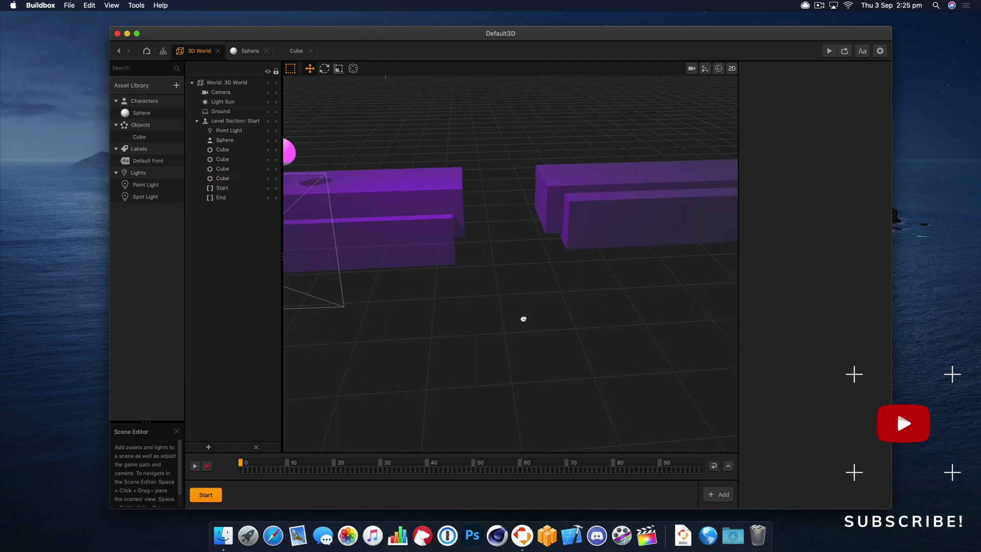
left_click(445, 204)
key("super+d")
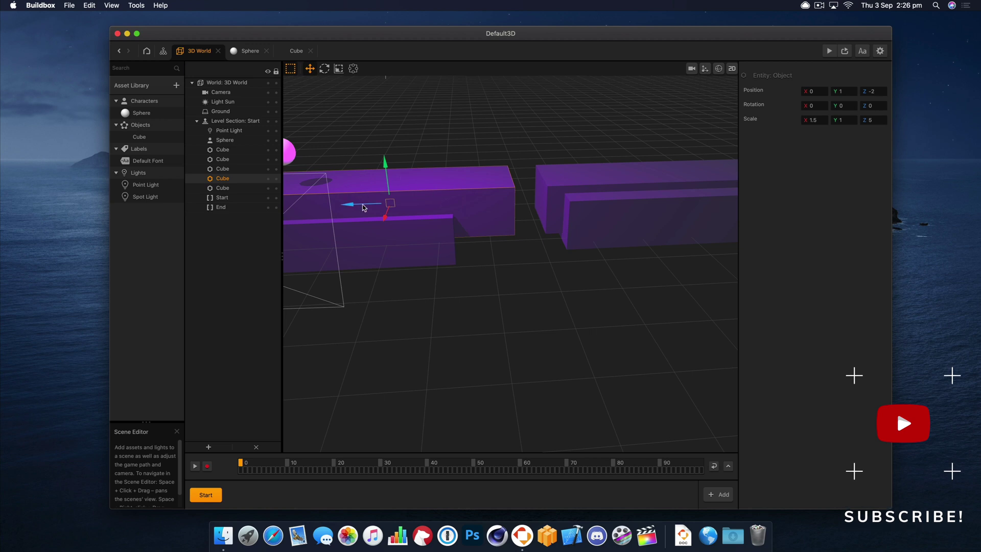
left_click_drag(364, 202, 420, 202)
left_click_drag(441, 159, 444, 180)
right_click_drag(361, 221, 384, 230)
left_click(543, 248)
left_click(573, 228)
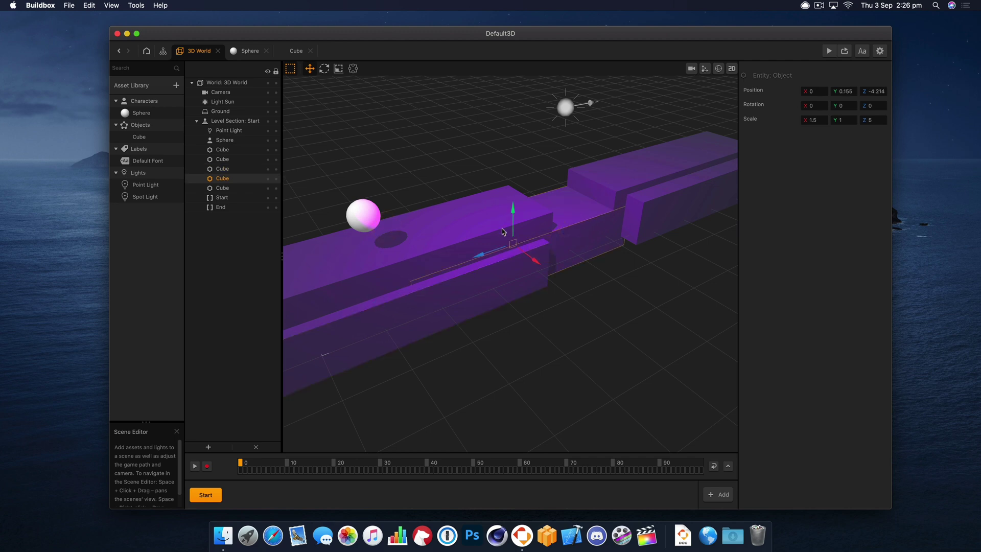
left_click(515, 170)
scroll(529, 267, "down", 2)
scroll(530, 268, "up", 2)
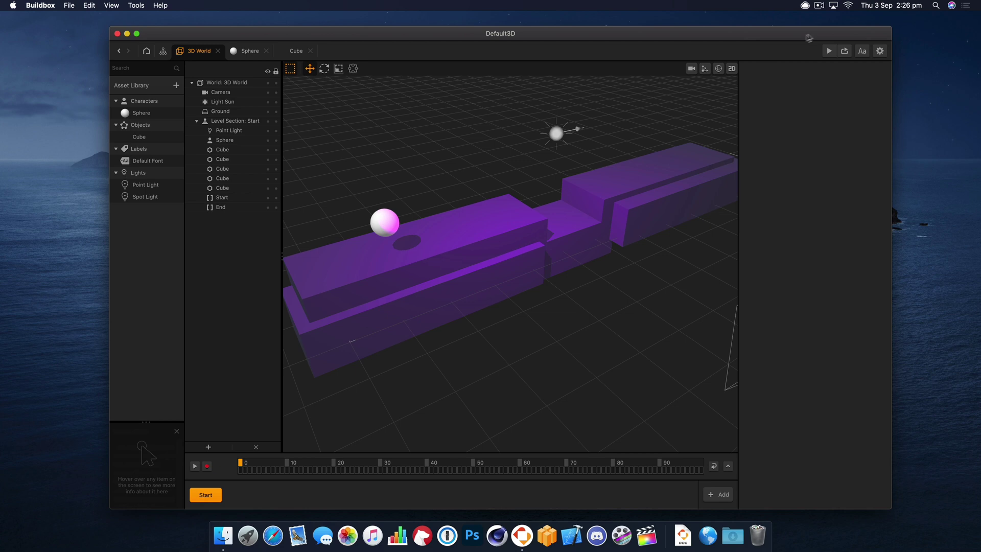
- Preview the game, moving the bouncing sphere across the bridged platforms in both directions, and close the preview
left_click(848, 51)
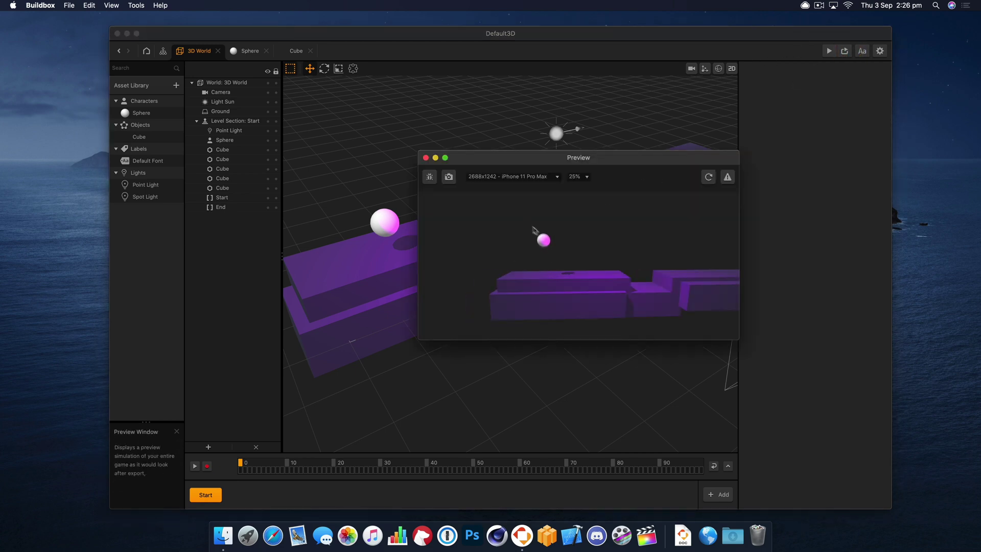
left_click(655, 255)
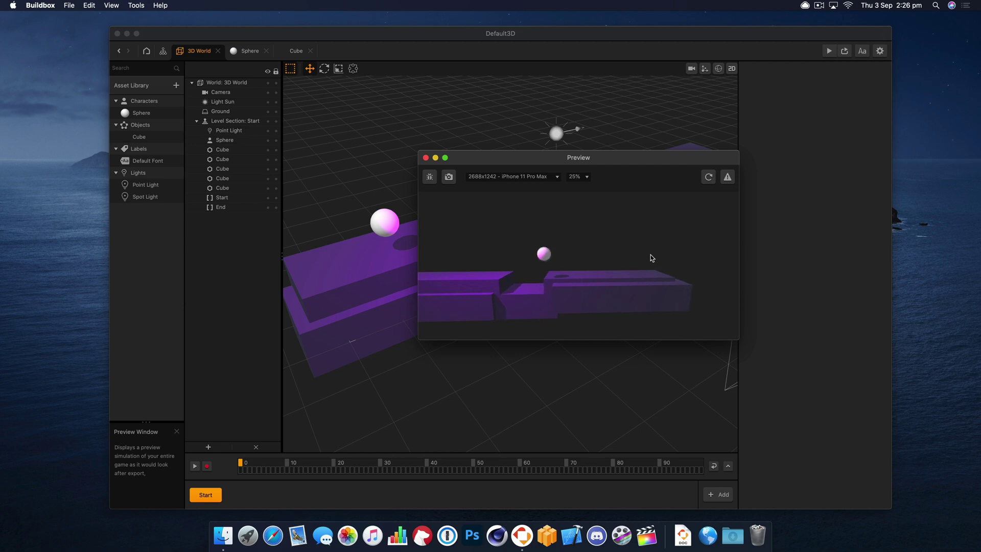
left_click(651, 255)
left_click(466, 232)
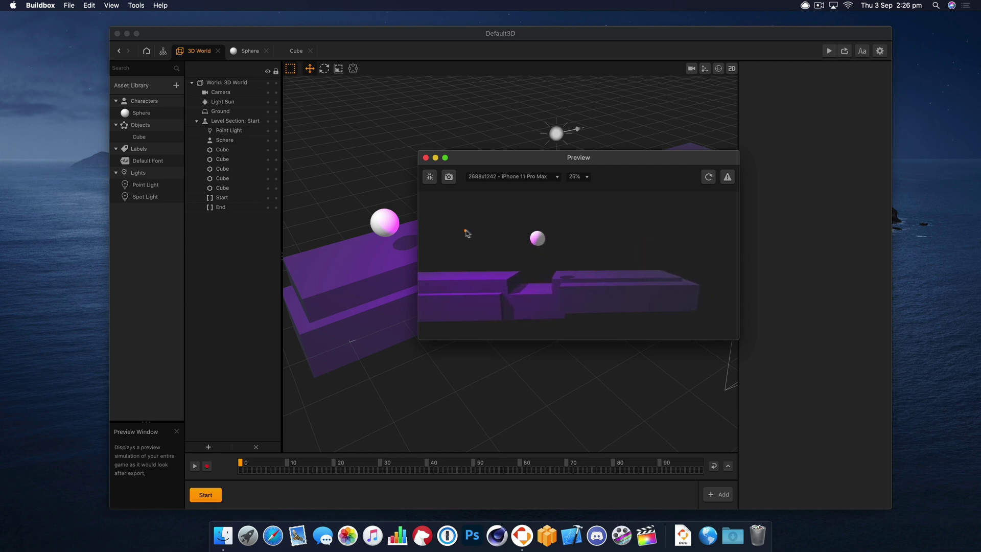
left_click(542, 229)
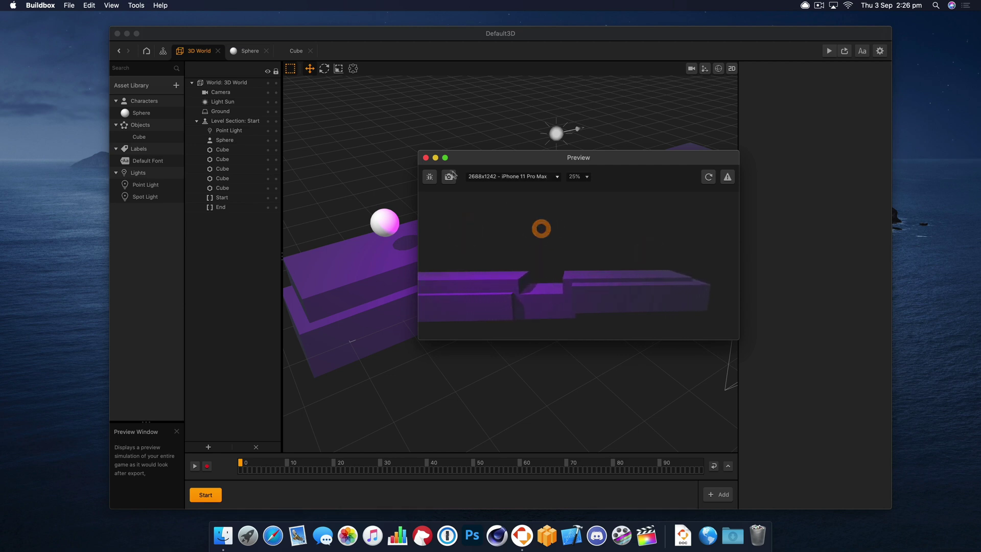
left_click(425, 158)
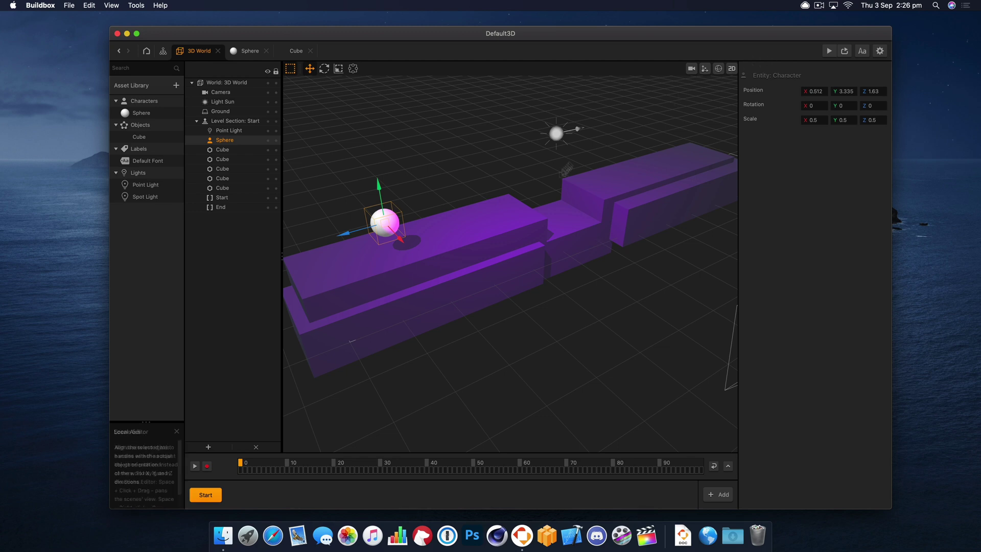
- Reposition the purple point light lower and nearer the first platform to brighten its surfaces
left_click(468, 178)
mouse_move(465, 234)
right_mouse_down()
mouse_move(455, 236)
mouse_move(468, 234)
mouse_move(465, 226)
mouse_move(460, 235)
right_mouse_up()
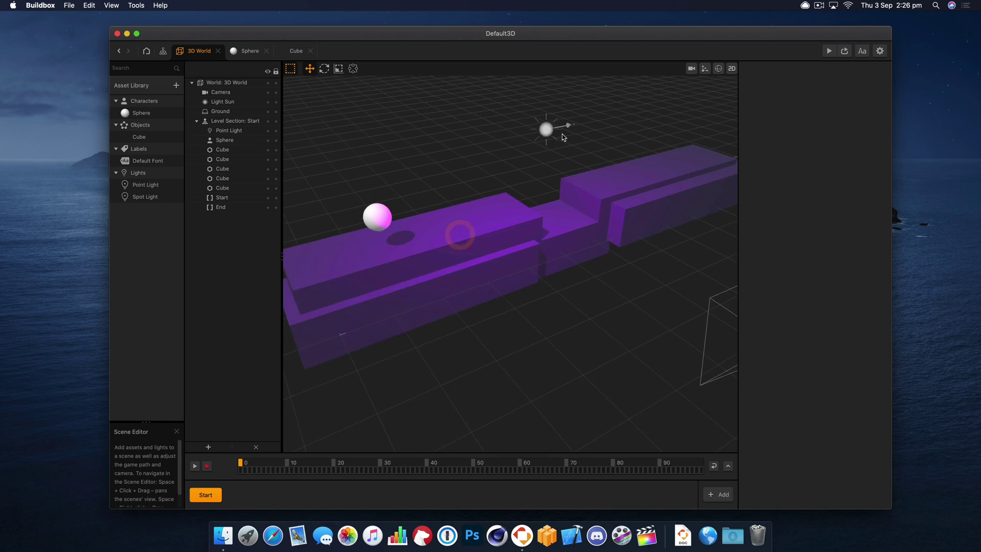
left_click(547, 129)
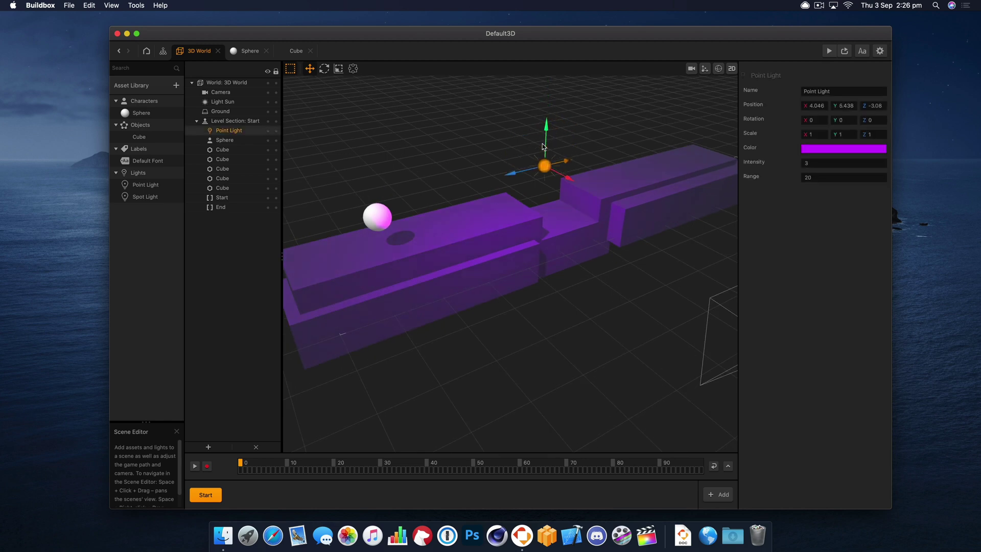
left_click_drag(568, 145, 525, 104)
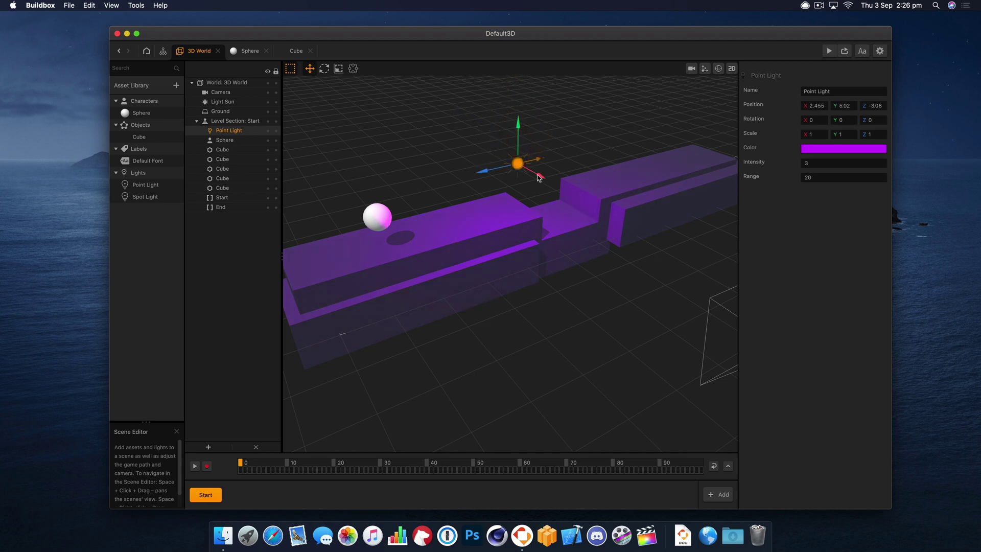
left_click_drag(538, 178, 446, 121)
- Duplicate the point light and place the copy above the second platform at about X 4.984, Y 6.24, Z -5.639
key("super+d")
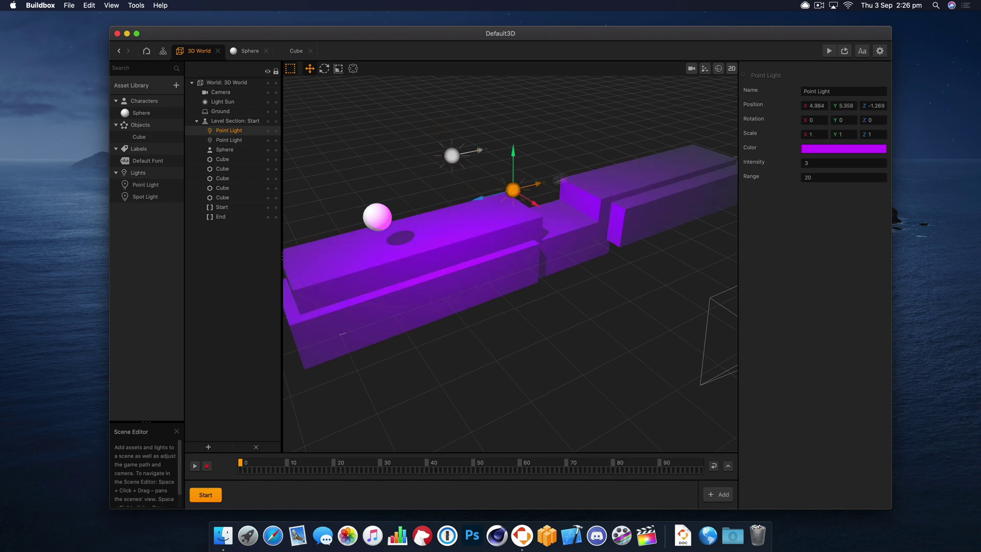
left_click_drag(560, 180, 601, 166, "shift")
left_click(629, 152)
left_click(512, 190)
left_click_drag(497, 197, 612, 171)
left_click_drag(631, 134, 634, 107)
- Change the duplicated point light's color to bright blue at 100% opacity
left_click(820, 146)
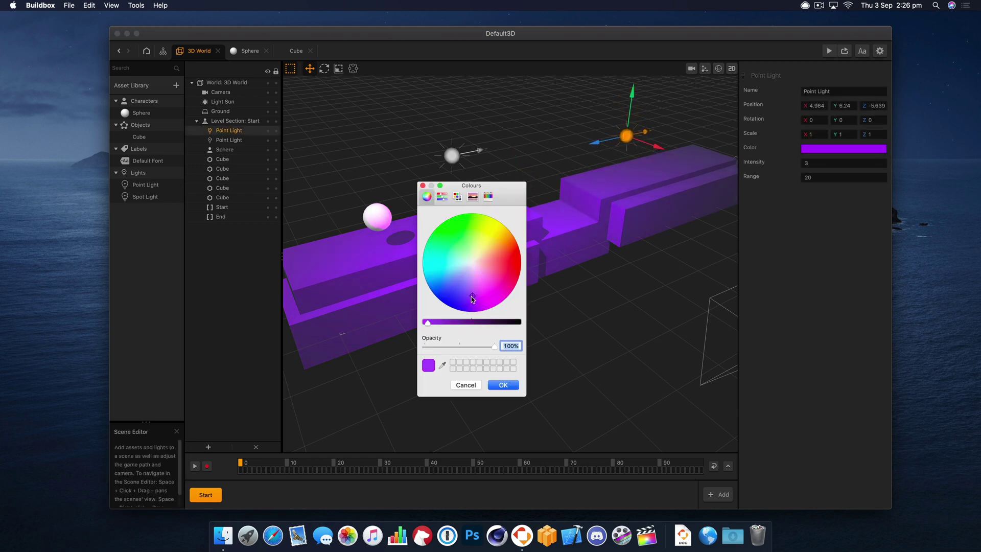
mouse_move(473, 299)
left_mouse_down()
mouse_move(425, 285)
mouse_move(425, 293)
left_mouse_up()
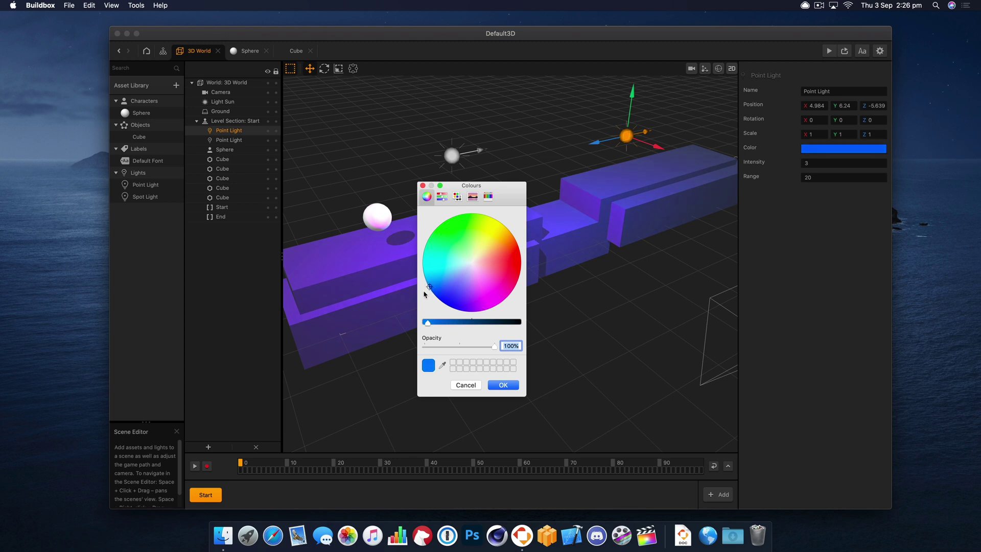
left_click(502, 382)
- Move the blue point light farther along the second platform and raise it, to about Y 7.021, Z -7.454
left_click(626, 317)
right_click_drag(642, 284, 636, 284)
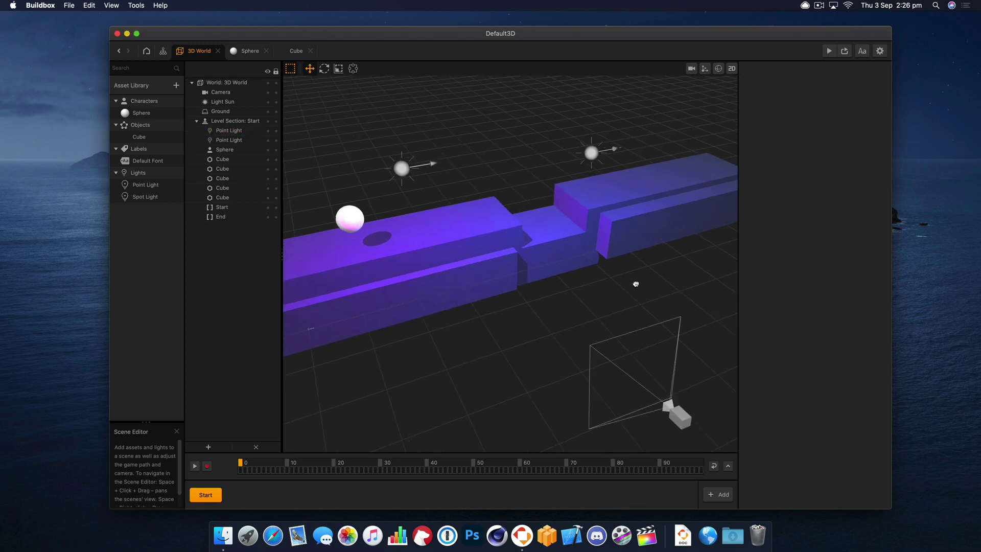
left_click(591, 154)
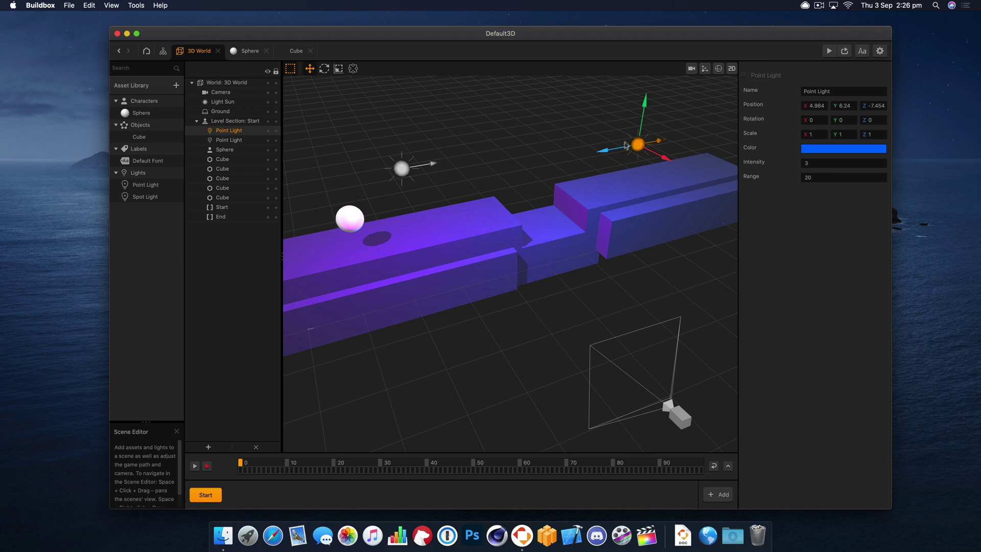
left_click_drag(645, 108, 649, 84)
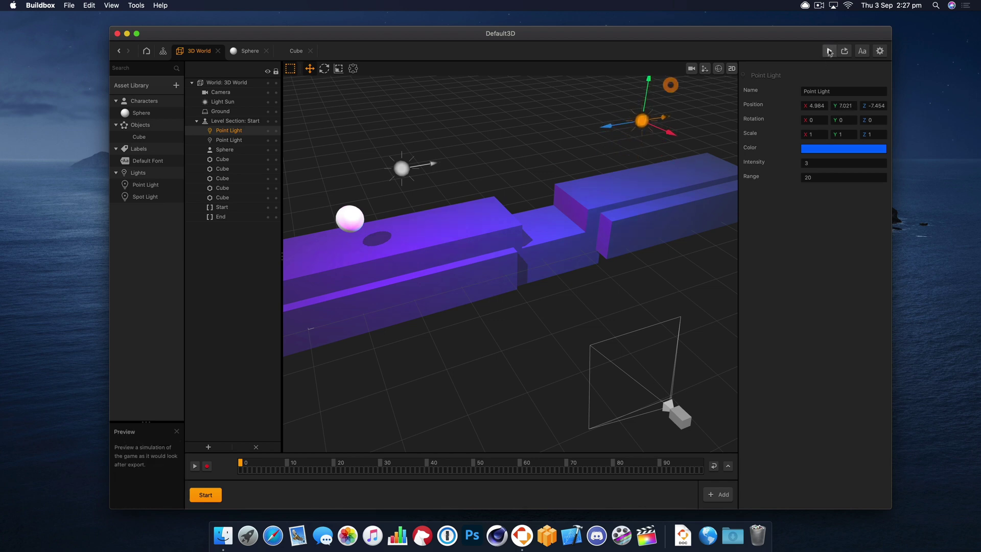
- Preview the game with the purple and blue lighting, moving the sphere back and forth, and close the preview
left_click(829, 52)
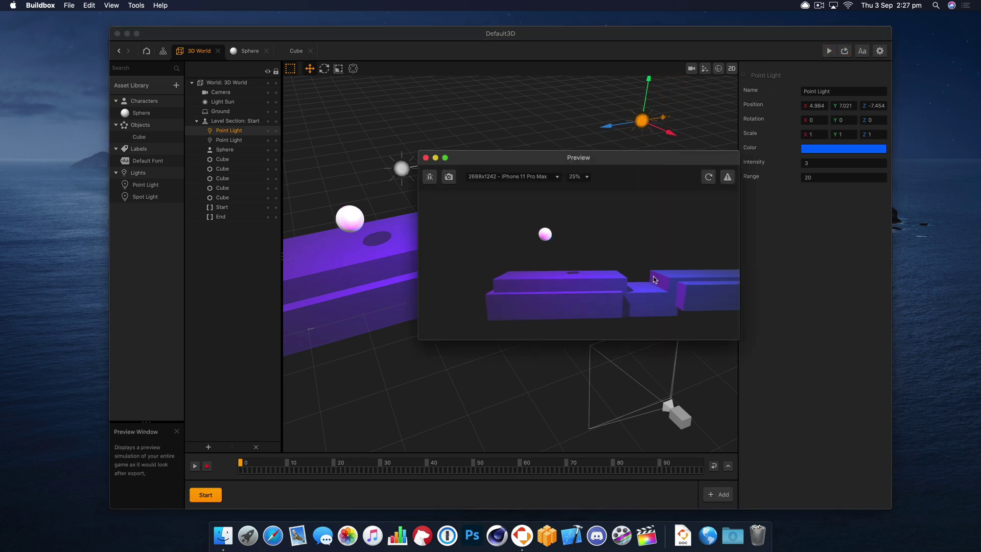
left_click(654, 280)
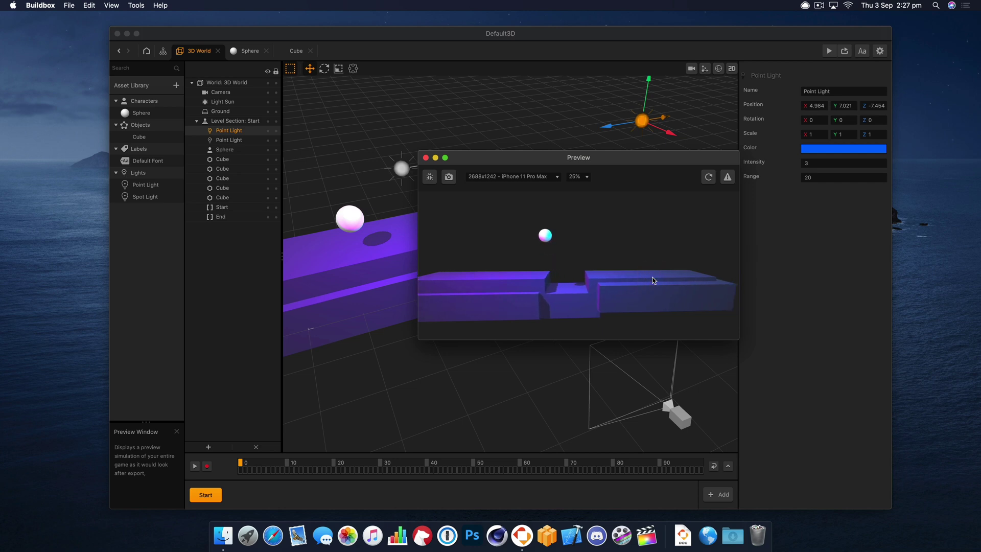
left_click(652, 278)
left_click(653, 278)
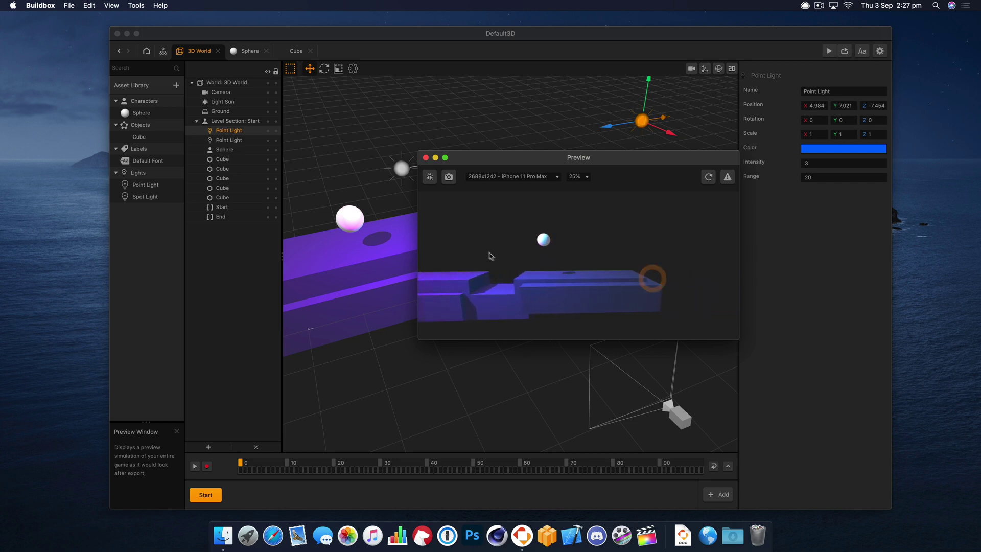
left_click(457, 233)
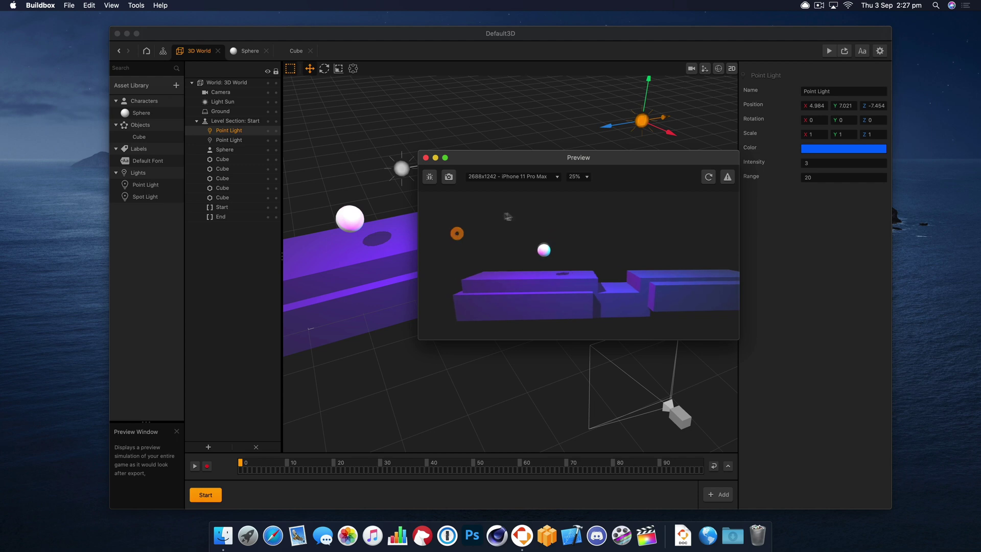
left_click(426, 158)
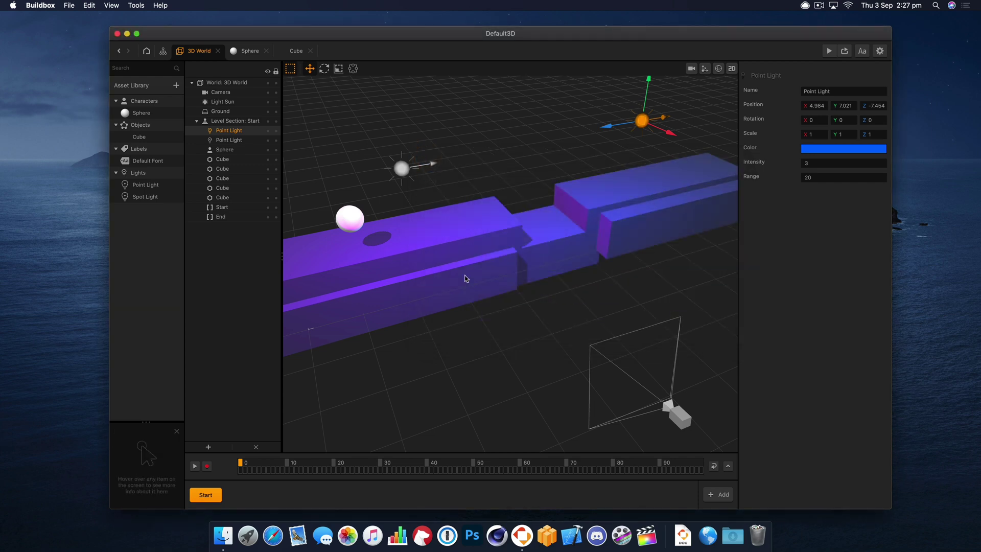
left_click(568, 313)
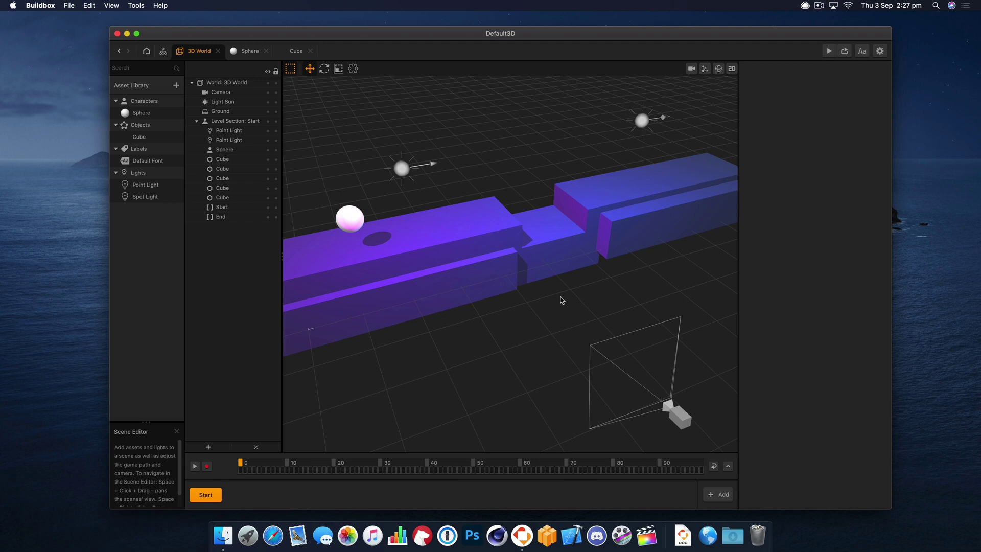